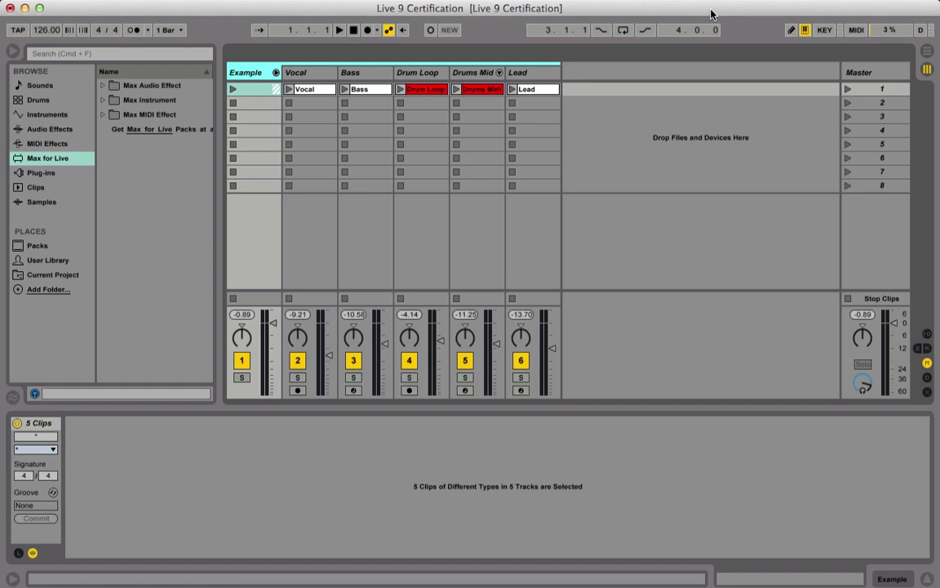
# - Play the Example group's clips, stop all playback and reset the song position, then collapse the group
pyautogui.click(233, 89)
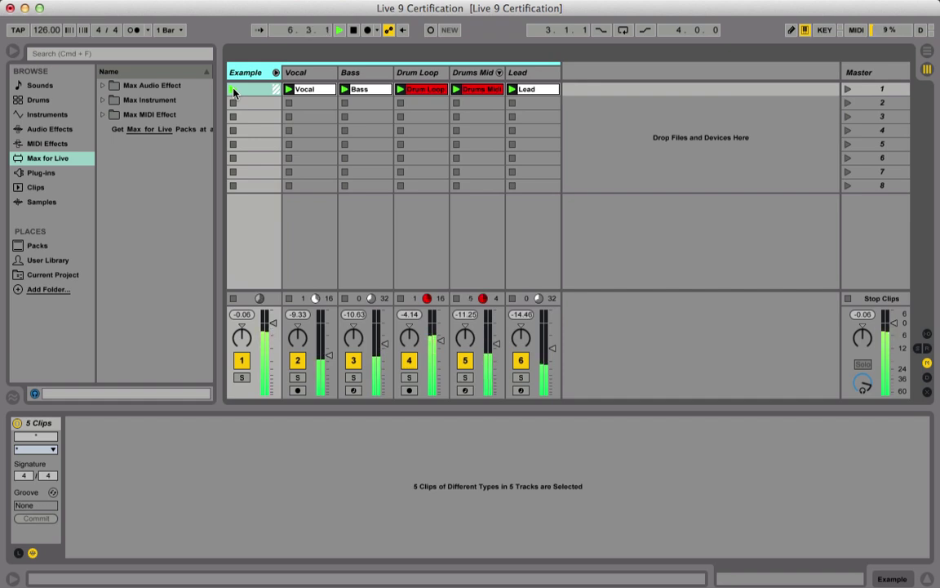
pyautogui.click(849, 300)
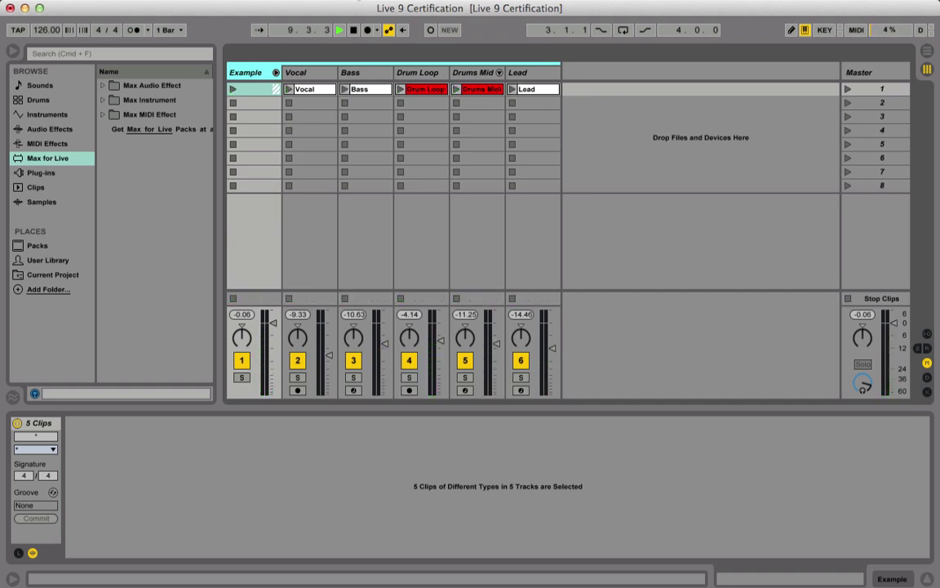
pyautogui.doubleClick(354, 30)
pyautogui.click(276, 72)
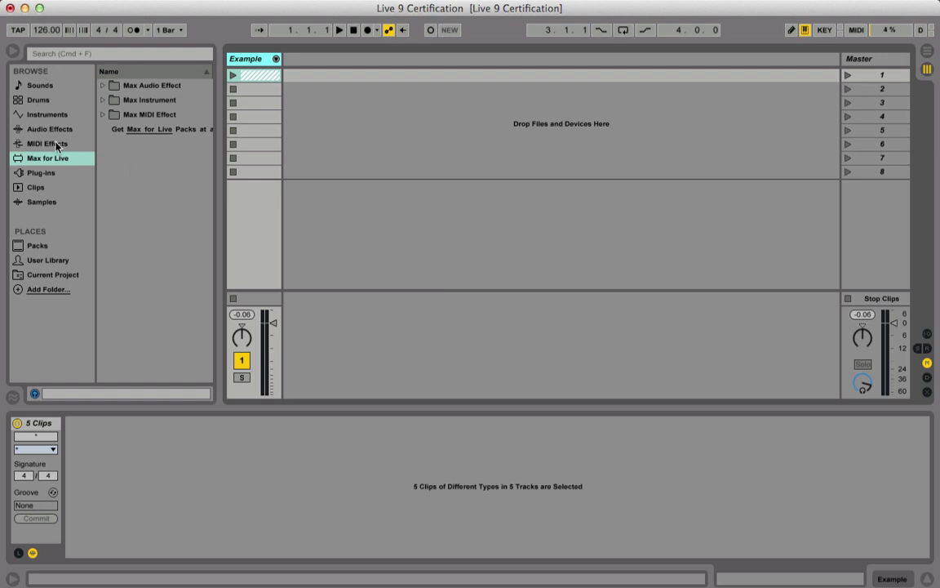
# - Look through the browser contents of Max for Live, Current Project, User Library and Packs
pyautogui.click(46, 160)
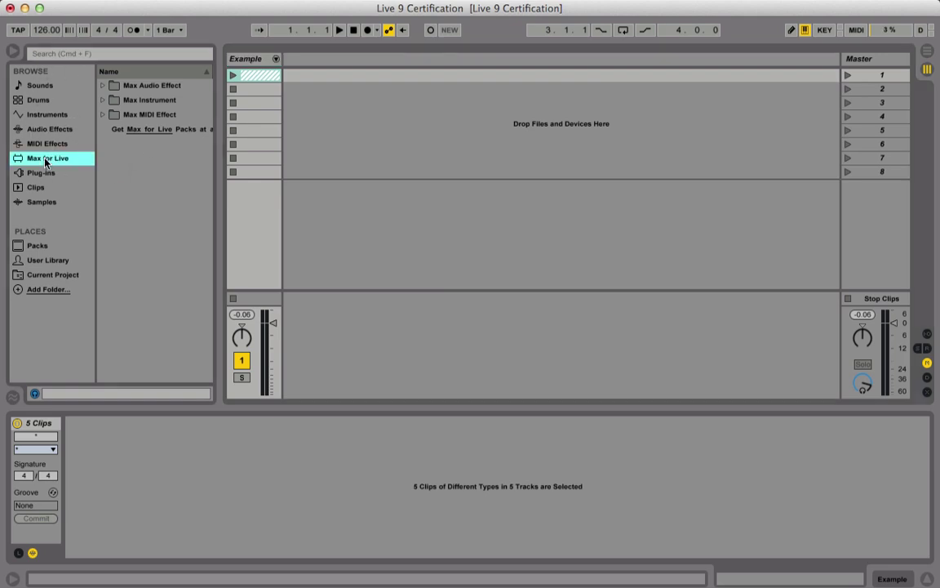
pyautogui.click(46, 277)
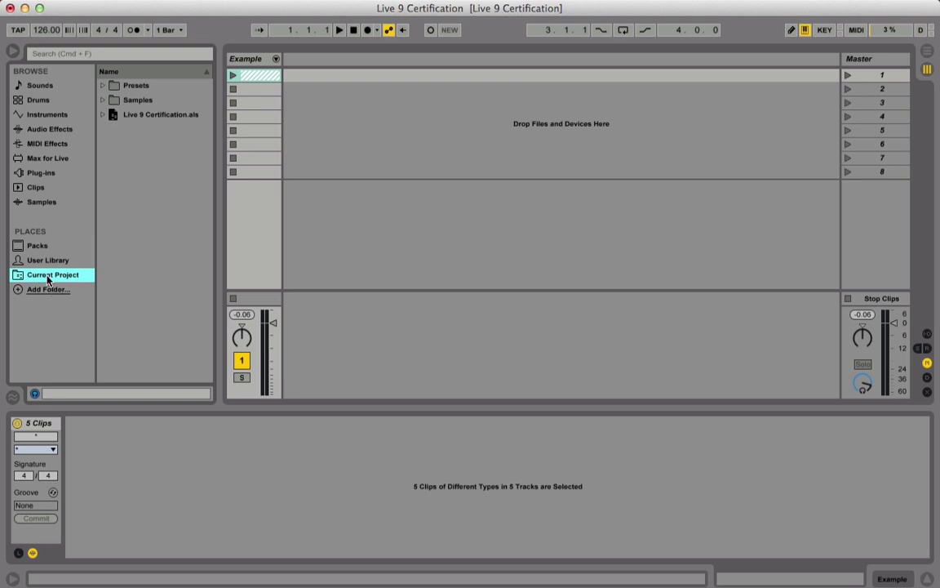
pyautogui.click(34, 259)
pyautogui.click(35, 246)
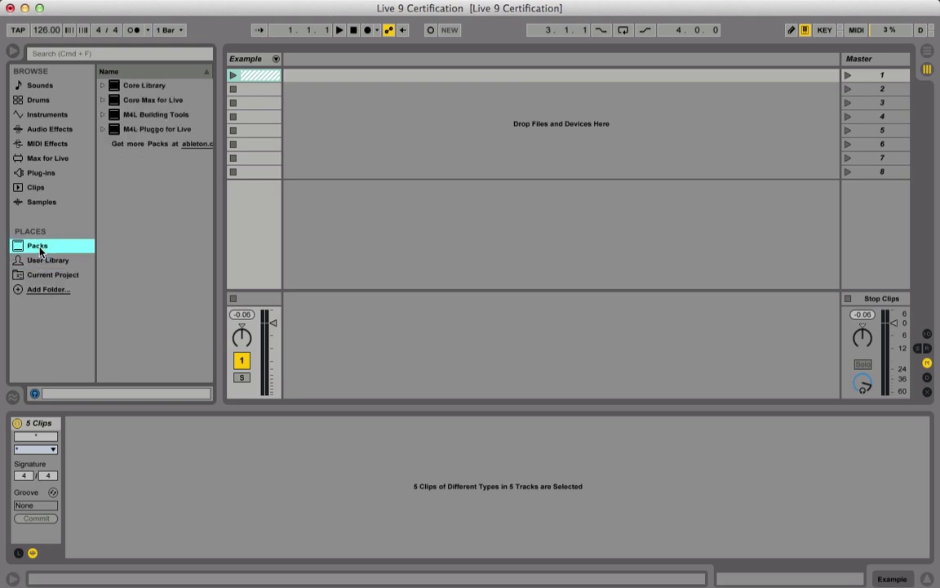
# - Add the VVE1 HandsUp Loops sample from the current project's Imported samples as a clip on a new audio track
pyautogui.click(35, 275)
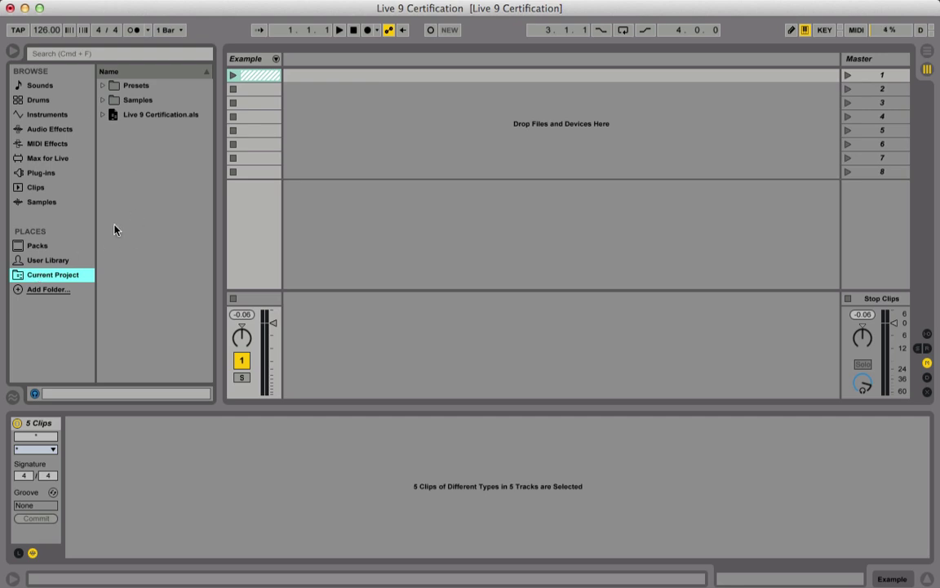
pyautogui.click(103, 99)
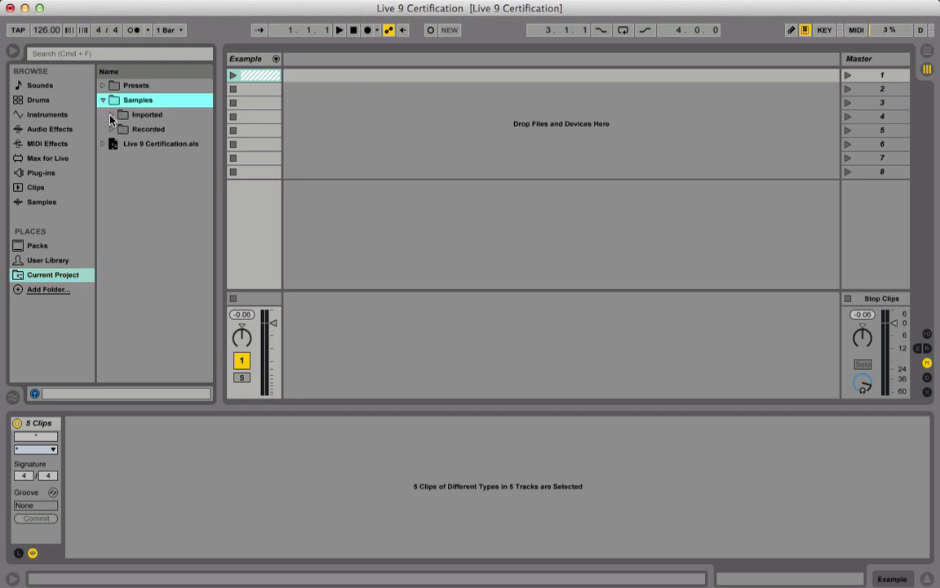
pyautogui.click(111, 116)
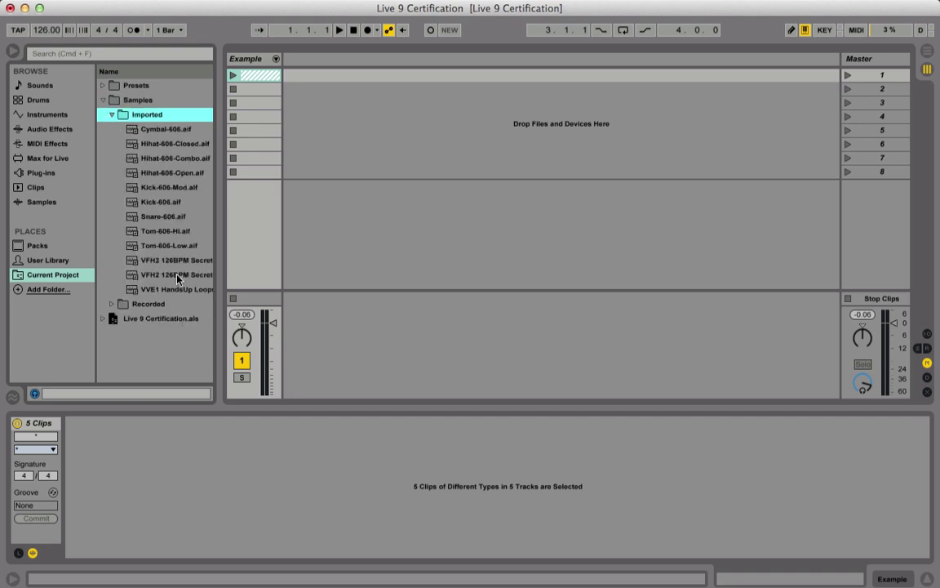
pyautogui.moveTo(158, 290); pyautogui.dragTo(331, 77)
# - Rename the new audio track as Vocal
pyautogui.doubleClick(323, 59)
pyautogui.write('Vocal')
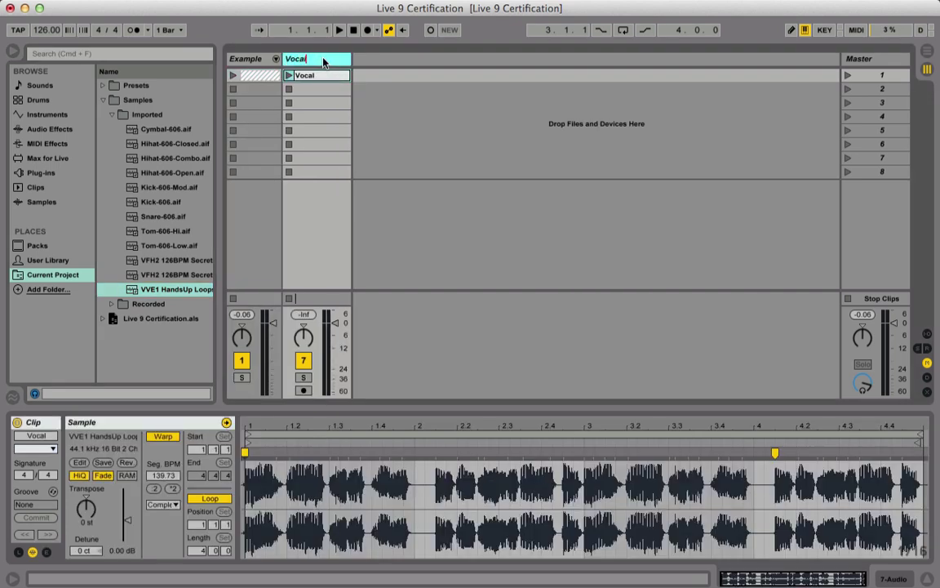
pyautogui.press('Return')
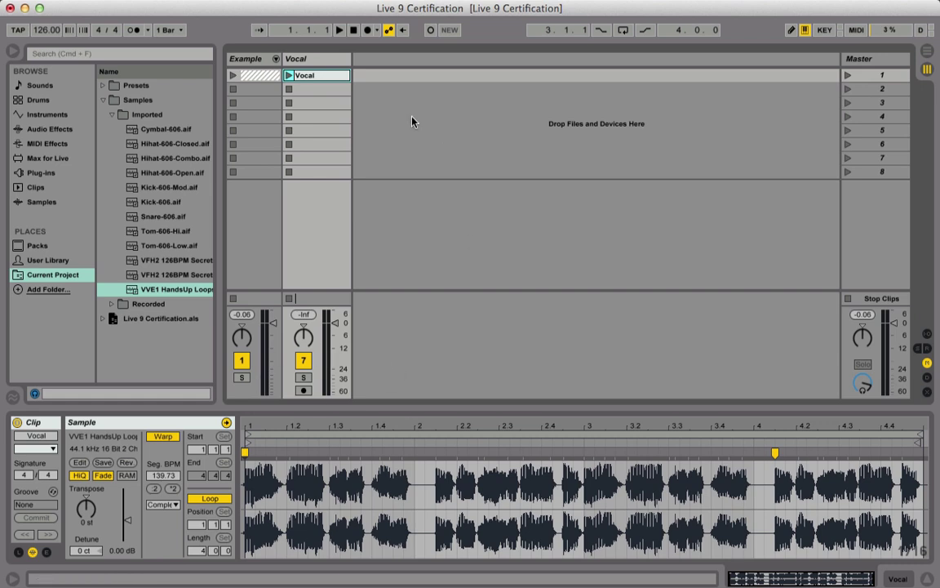
# - Audition the Vocal clip, stop it, and convert its melody to a new MIDI track
pyautogui.click(290, 76)
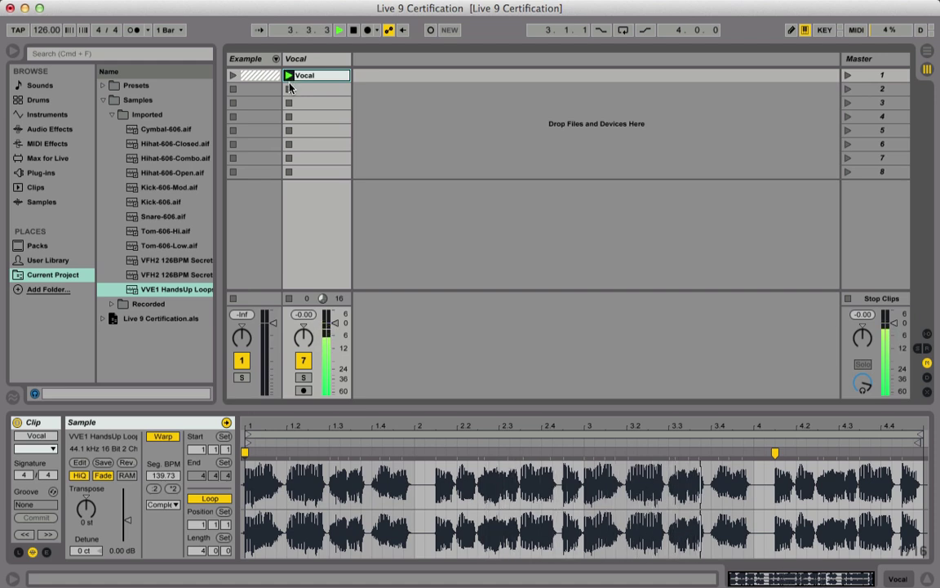
pyautogui.click(289, 89)
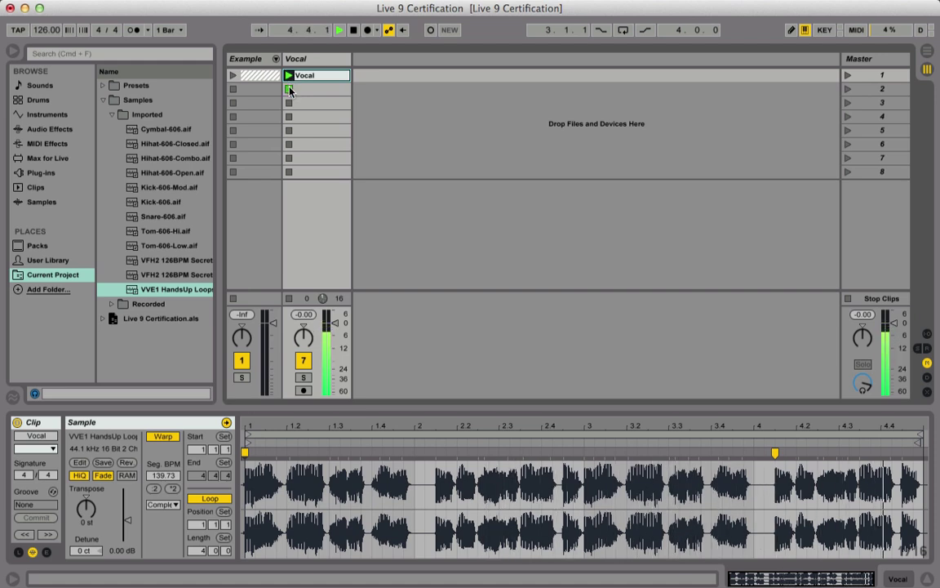
pyautogui.press('space')
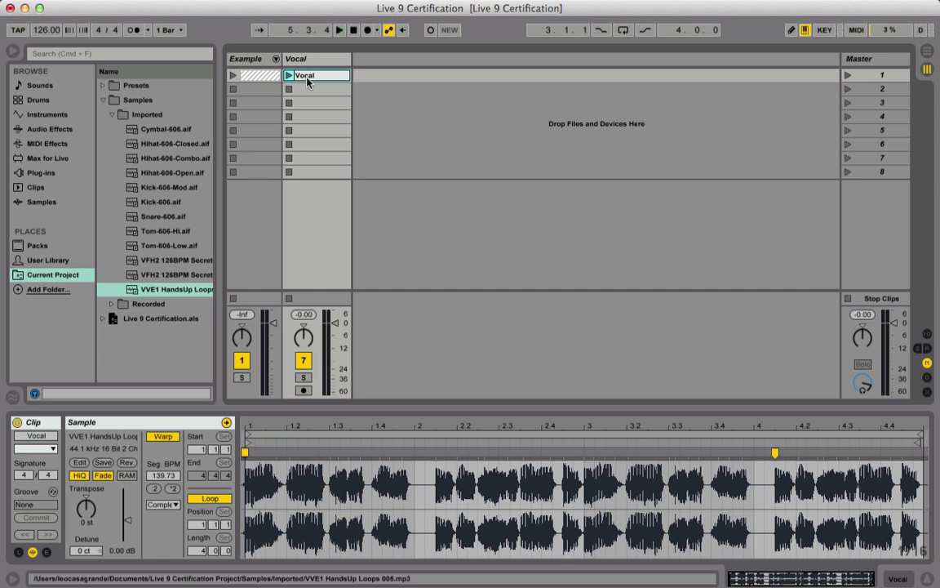
pyautogui.rightClick(308, 81)
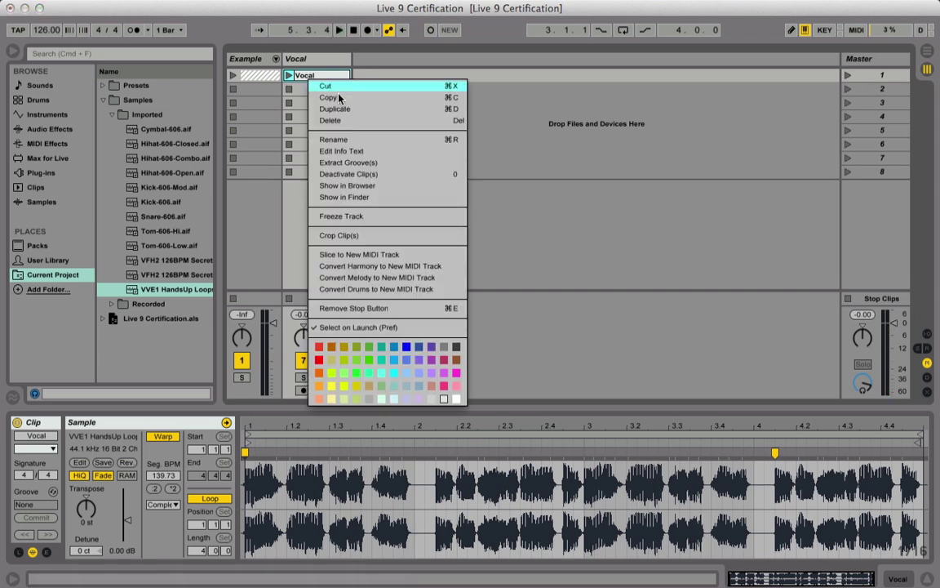
pyautogui.click(392, 281)
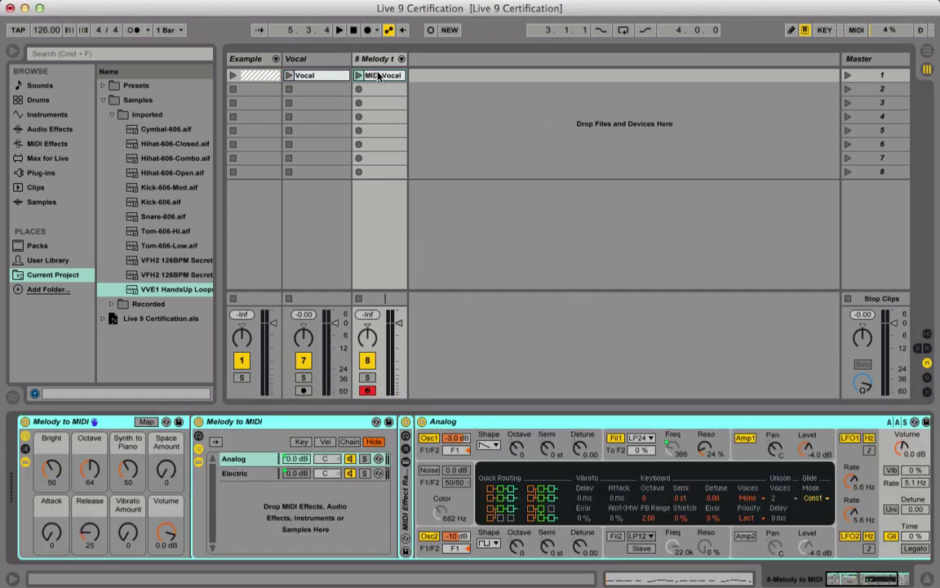
# - Examine the notes of the converted MIDI Vocal clip and the Analog instrument on its track
pyautogui.click(380, 79)
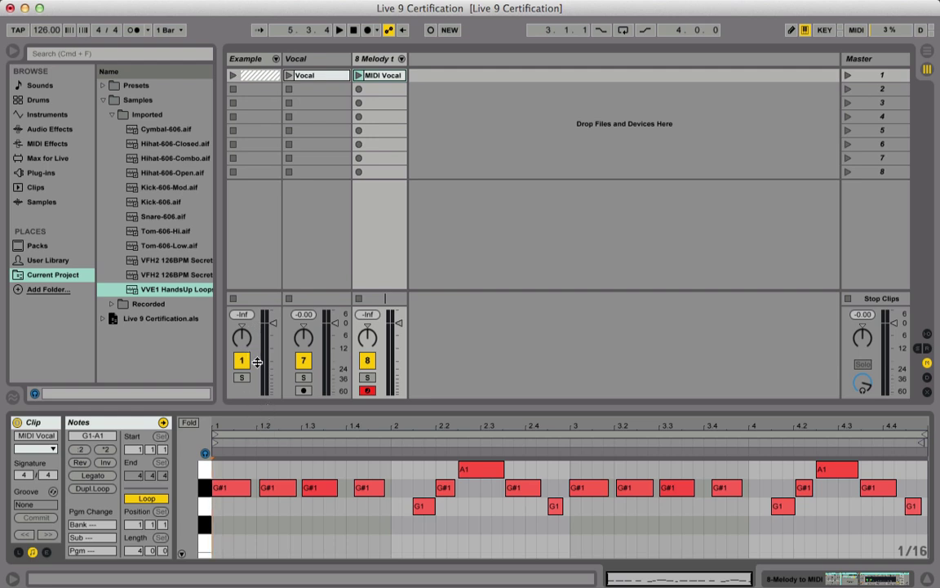
pyautogui.click(366, 61)
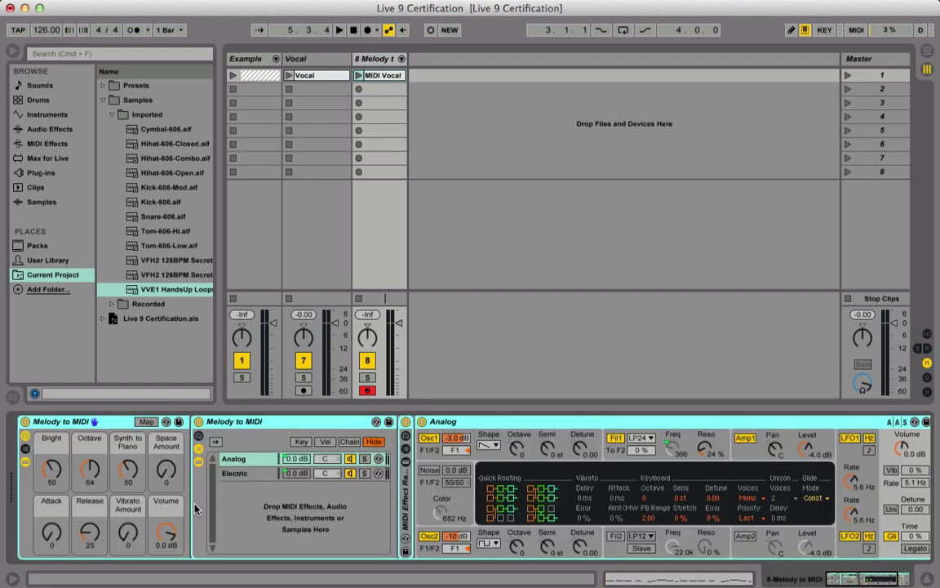
pyautogui.click(473, 421)
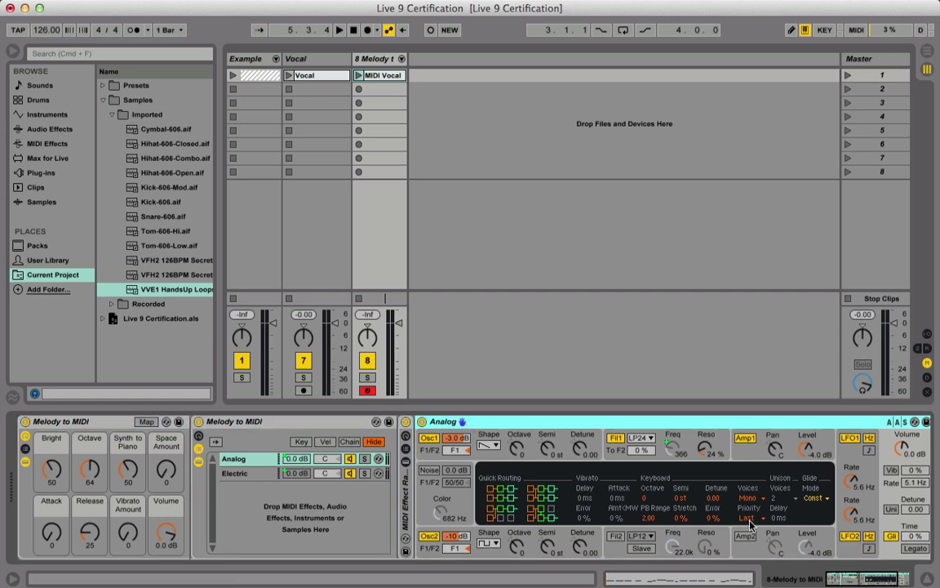
pyautogui.click(385, 77)
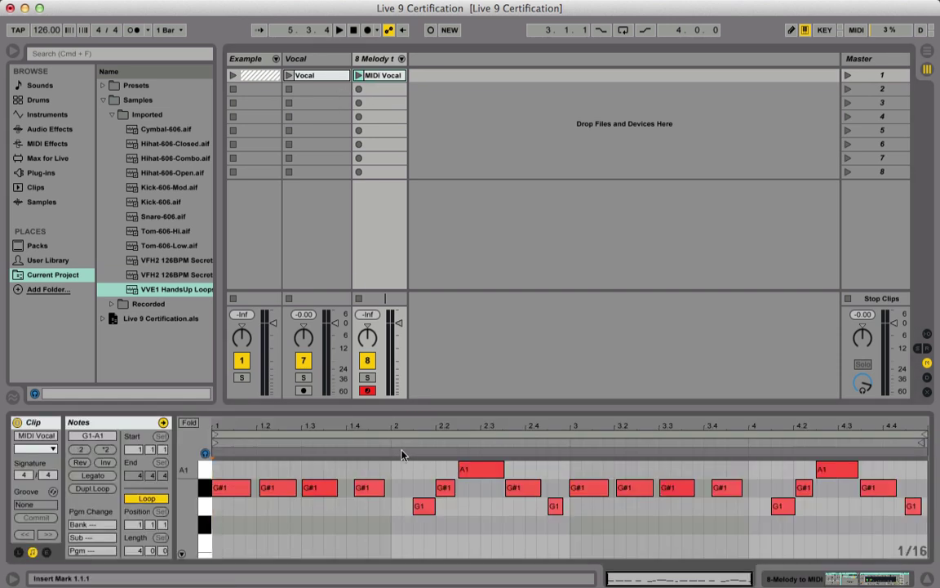
pyautogui.moveTo(373, 407)
pyautogui.mouseDown()
pyautogui.moveTo(367, 312)
pyautogui.moveTo(359, 405)
pyautogui.mouseUp()
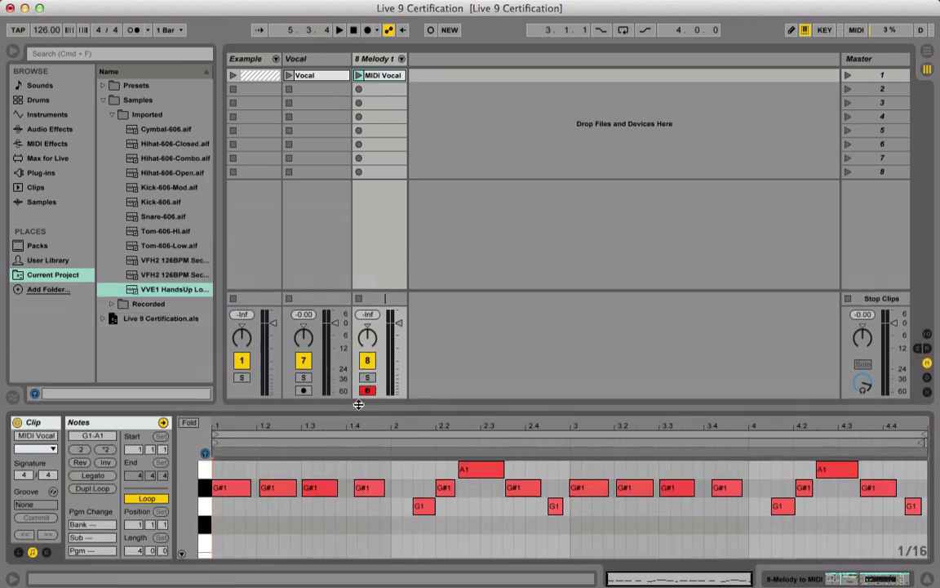
# - Play the converted MIDI Vocal clip and turn on the metronome to check its timing
pyautogui.click(362, 76)
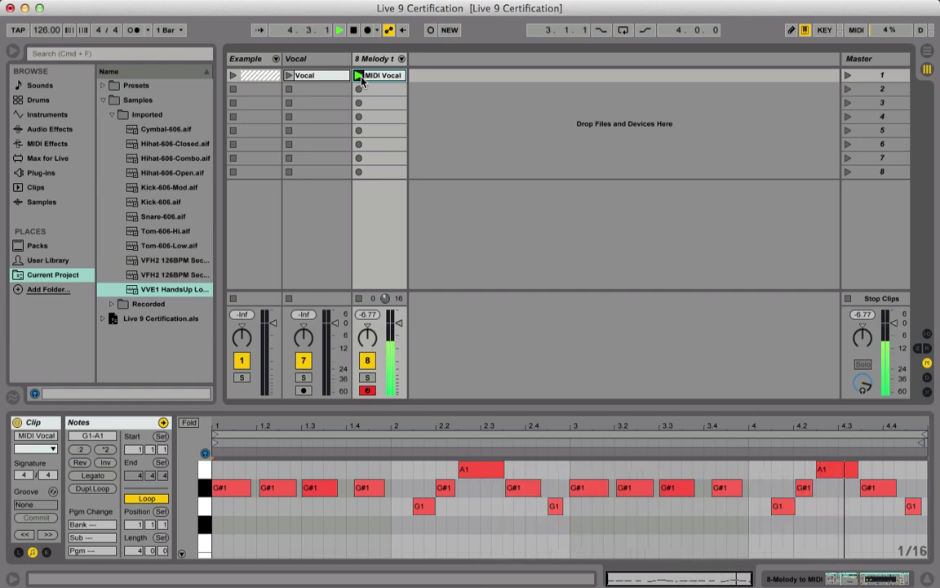
pyautogui.click(133, 30)
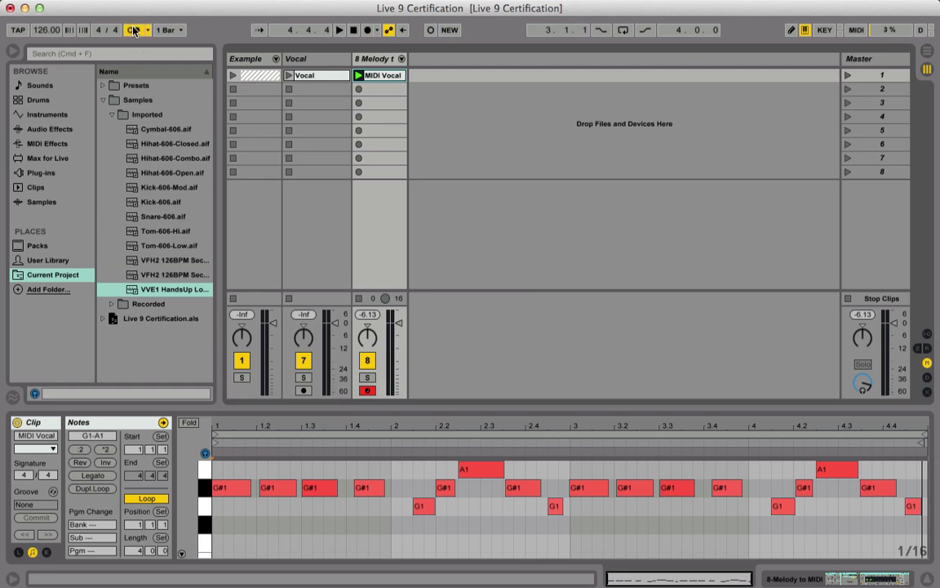
pyautogui.press('space')
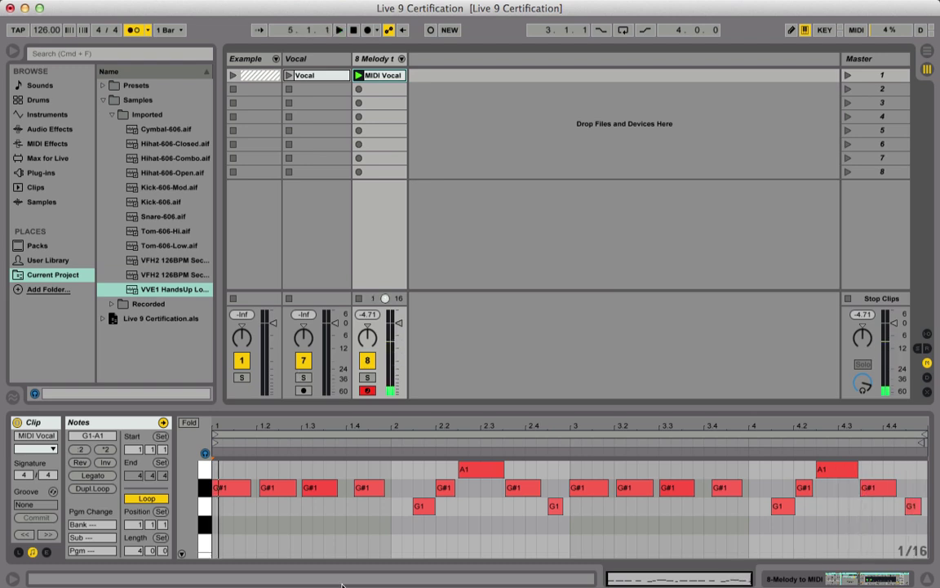
# - Move the two late G#1 notes in bars 1 and 3 earlier, onto beats 1.4 and 3.4
pyautogui.click(364, 490)
pyautogui.moveTo(364, 492); pyautogui.dragTo(357, 494)
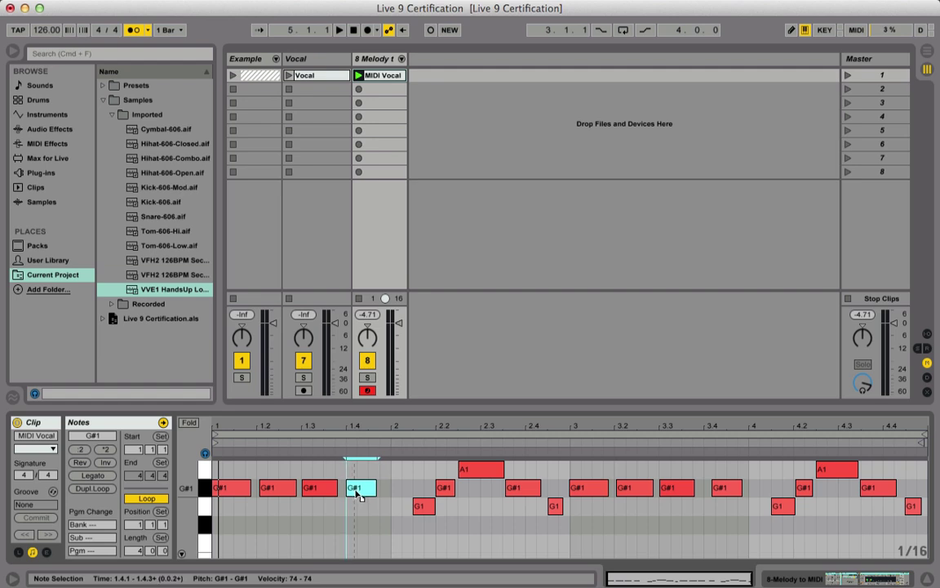
pyautogui.moveTo(726, 492); pyautogui.dragTo(719, 493)
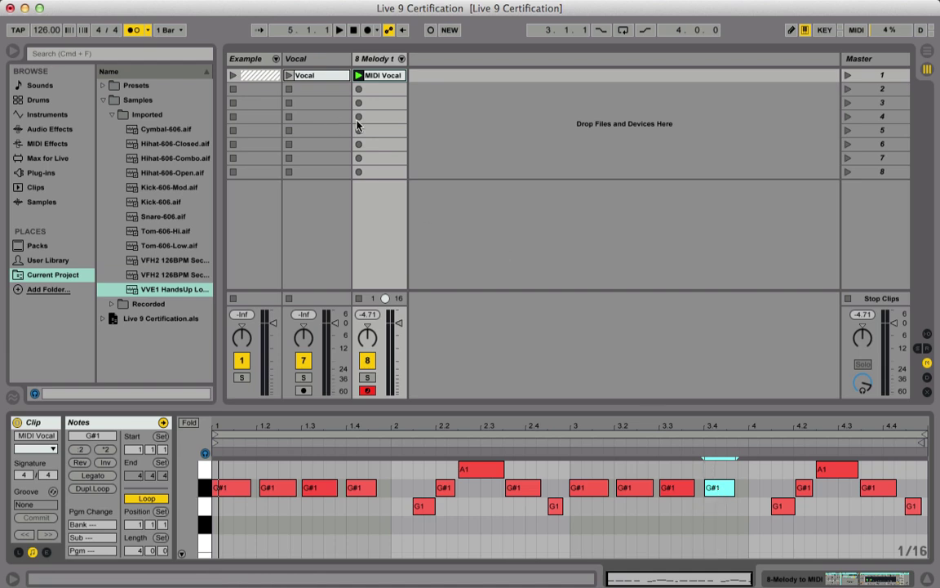
# - Rename the converted melody track as Bass
pyautogui.click(375, 59)
pyautogui.press('super+r')
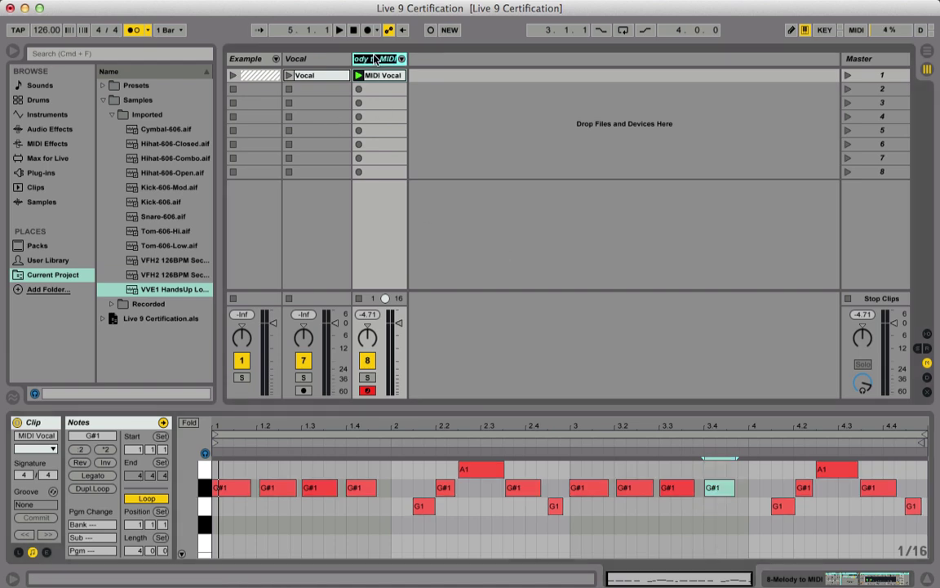
pyautogui.write('Bass')
pyautogui.press('Return')
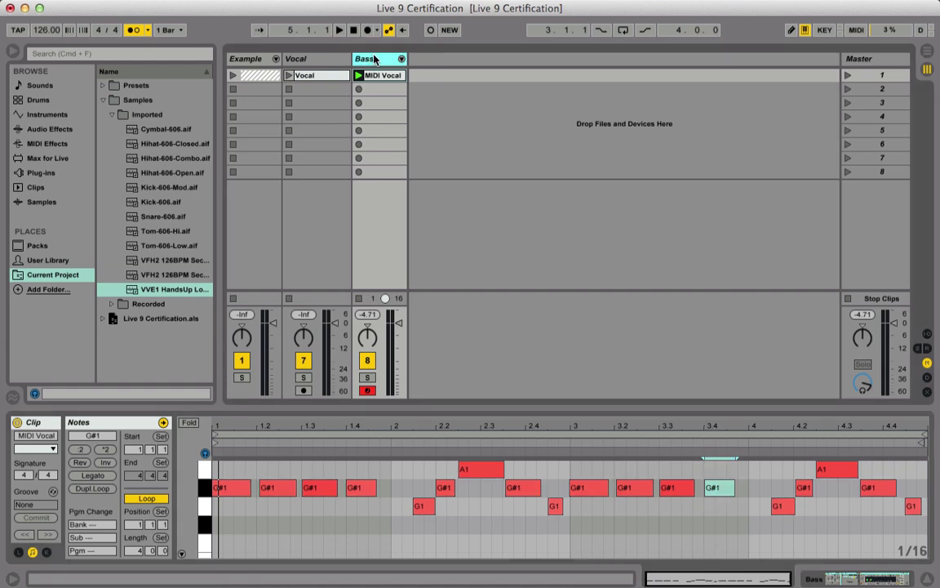
# - Rename the MIDI Vocal clip as Bass
pyautogui.click(382, 76)
pyautogui.press('super+r')
pyautogui.write('B')
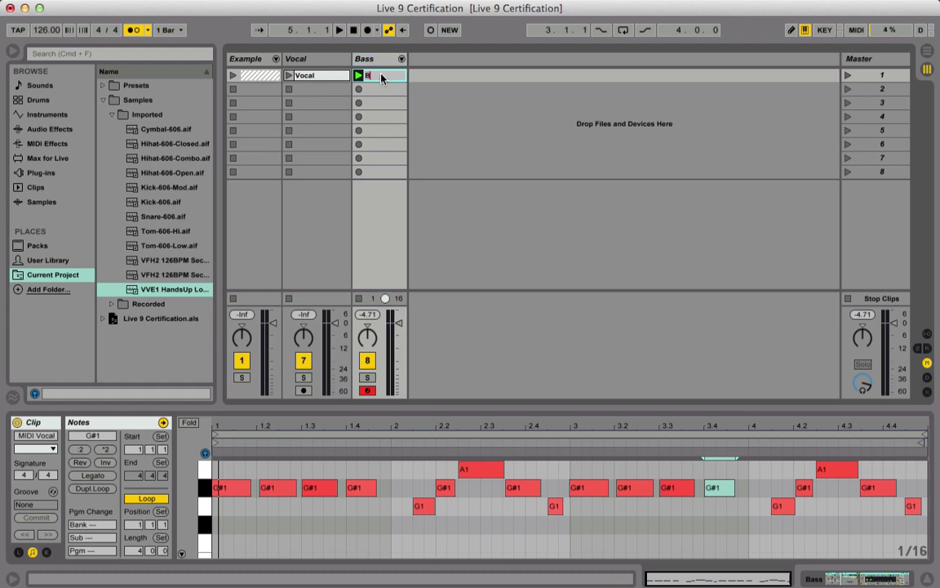
pyautogui.write('ass')
pyautogui.press('Return')
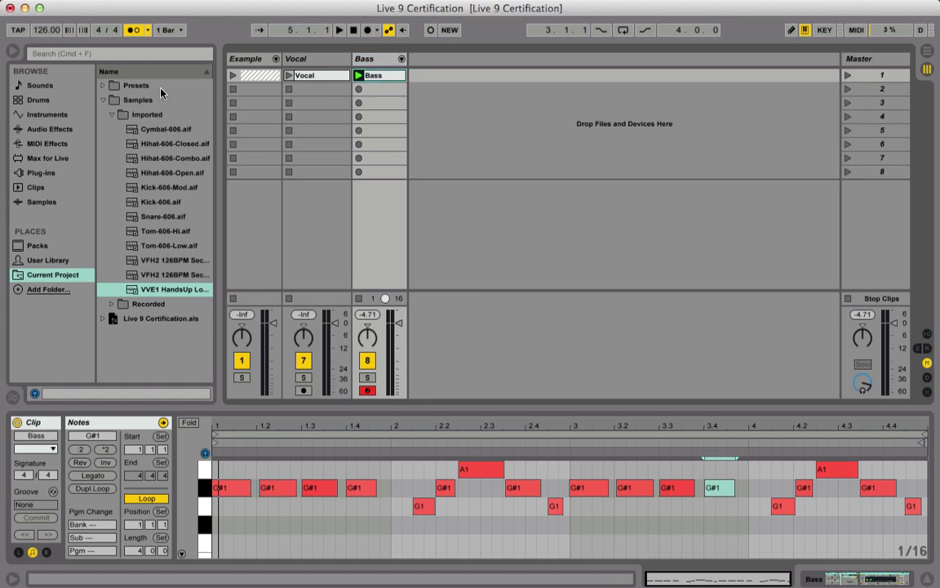
# - Search the browser's Sounds category for Bass and preview the Analog Saw Bass preset from the Bass folder
pyautogui.click(47, 56)
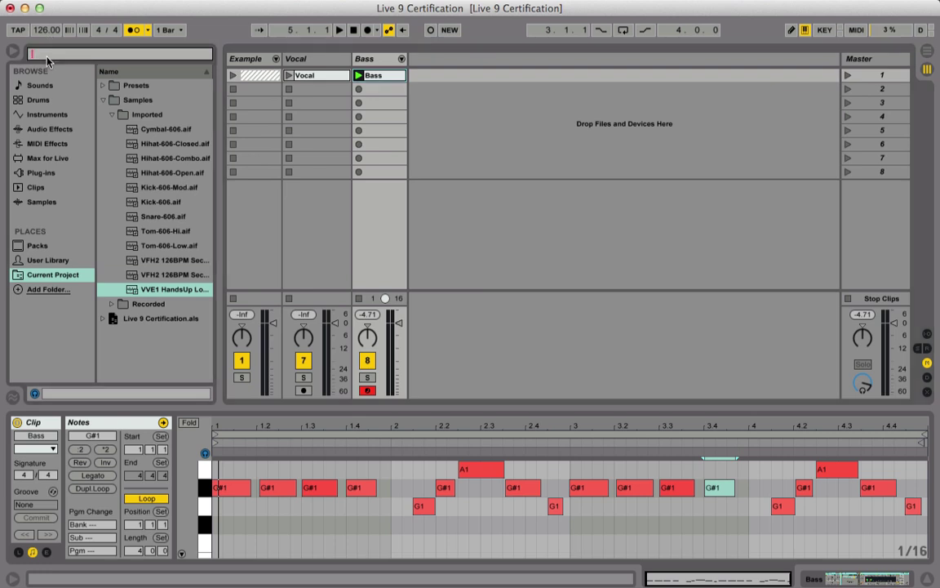
pyautogui.write('Bass')
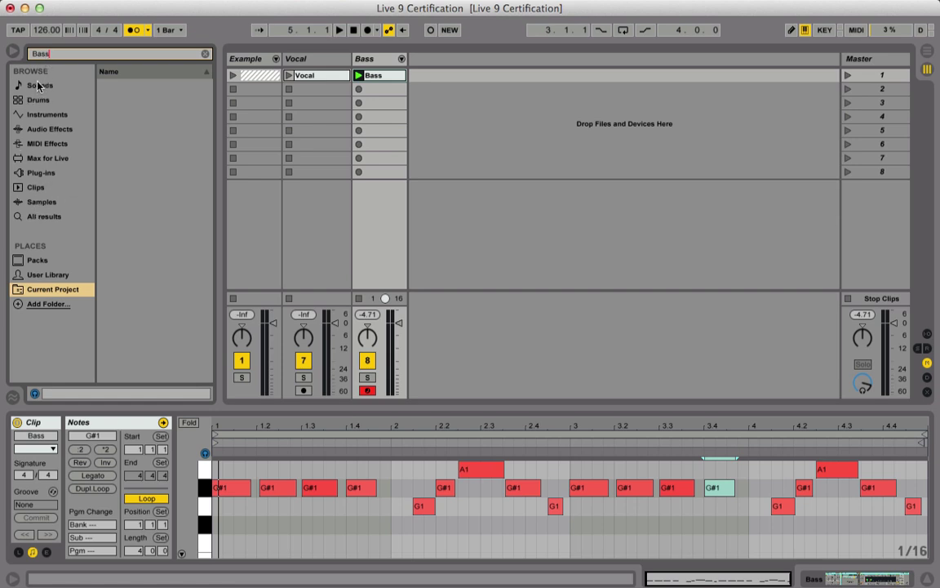
pyautogui.click(37, 85)
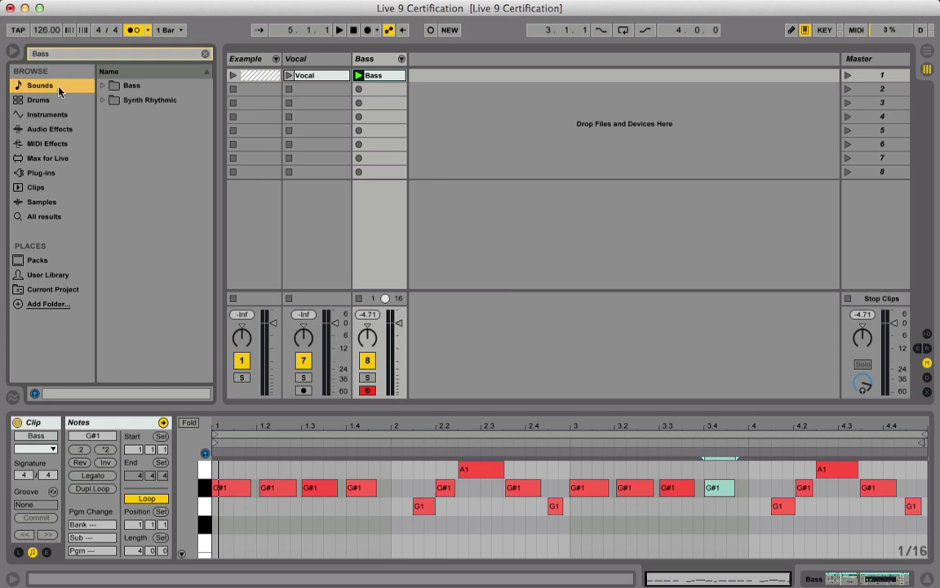
pyautogui.click(102, 86)
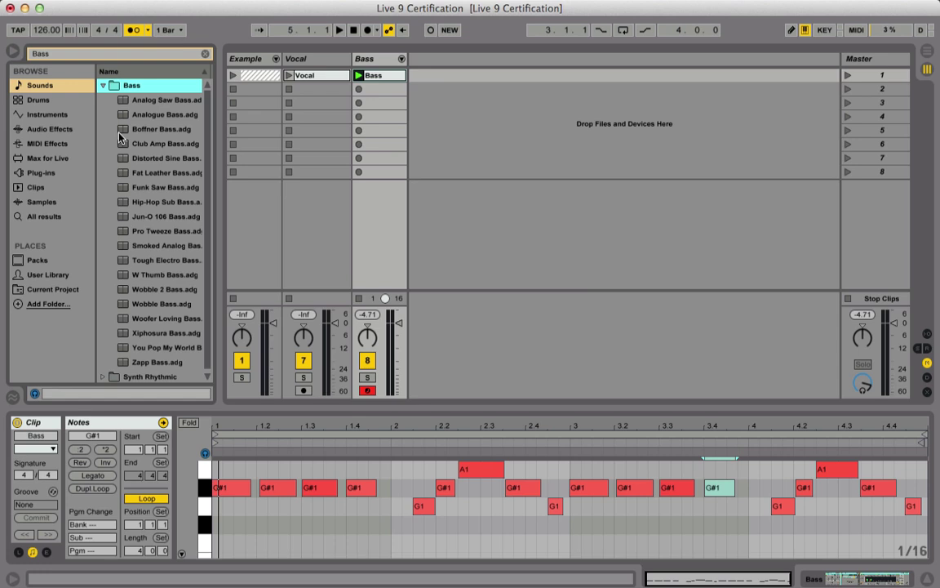
pyautogui.click(155, 101)
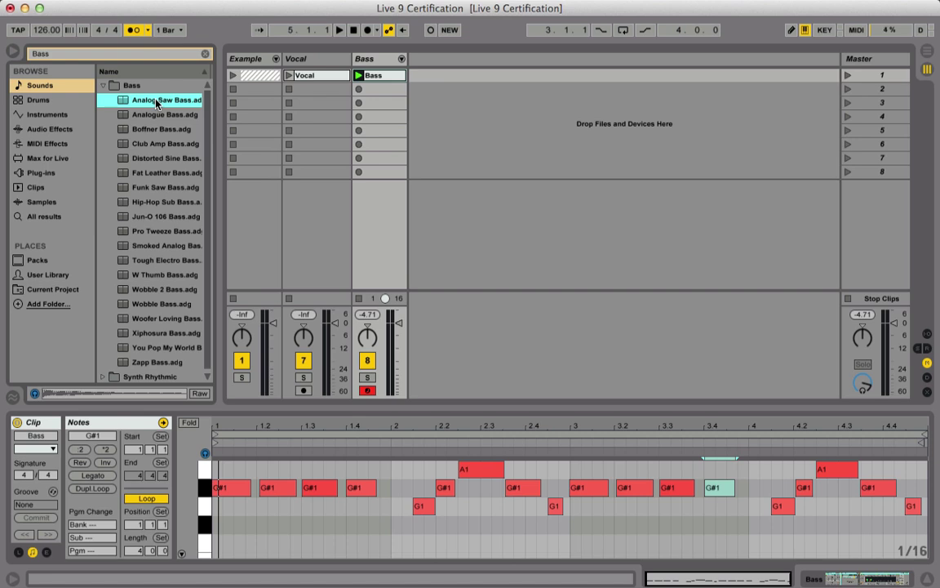
# - Preview the bass presets in the Bass folder one after another, from Analogue Bass down to Jun-O 106 Bass
pyautogui.press('Down')
pyautogui.press('Down')
pyautogui.press('Down')
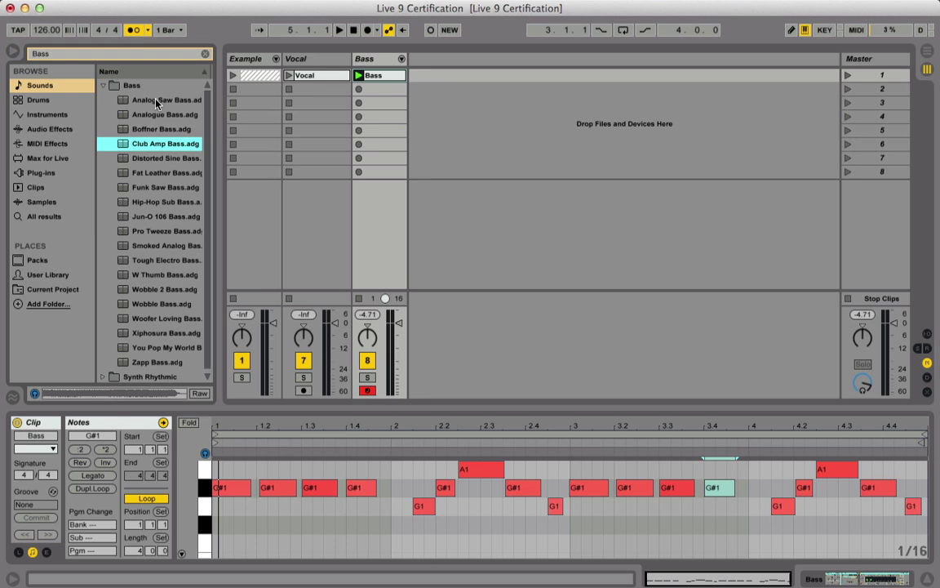
pyautogui.press('Down')
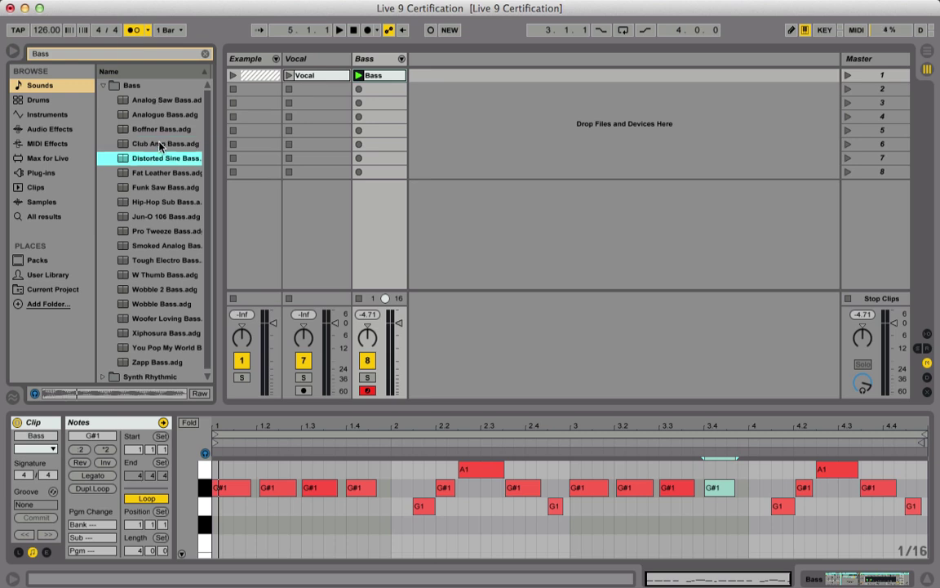
pyautogui.press('Down')
pyautogui.press('Down')
pyautogui.press('Down')
pyautogui.press('Down')
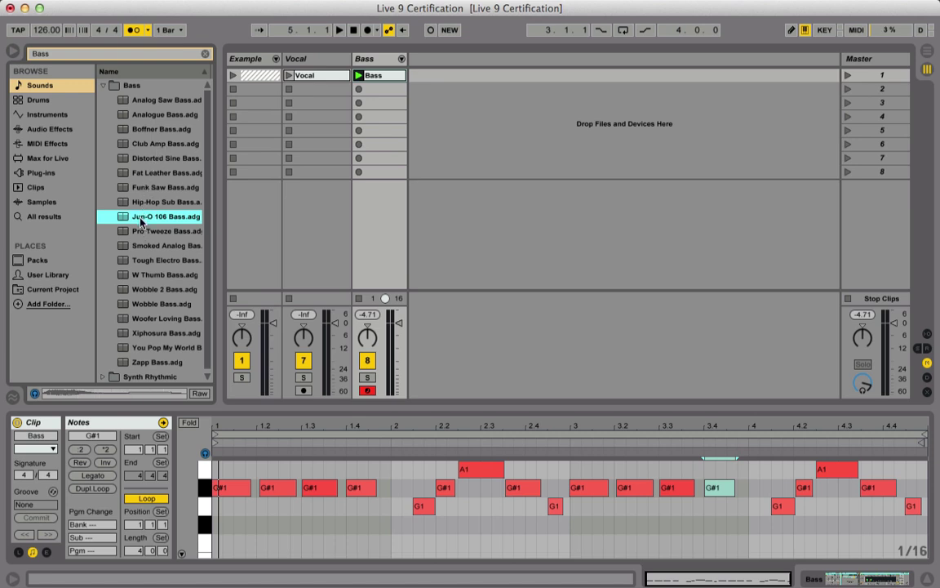
# - Swap the Melody to MIDI instrument on the Bass track for the Jun-O 106 Bass preset from Sounds
pyautogui.doubleClick(381, 60)
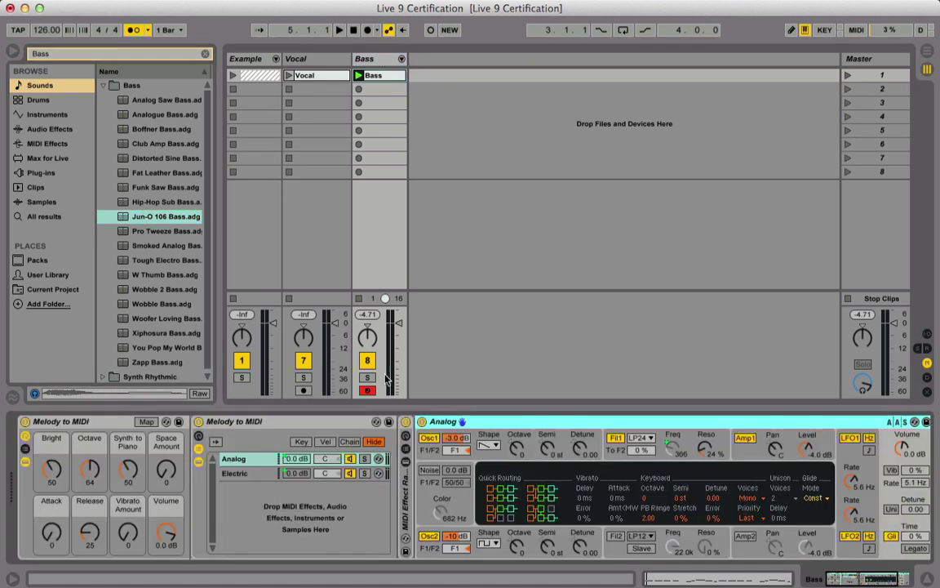
pyautogui.click(166, 422)
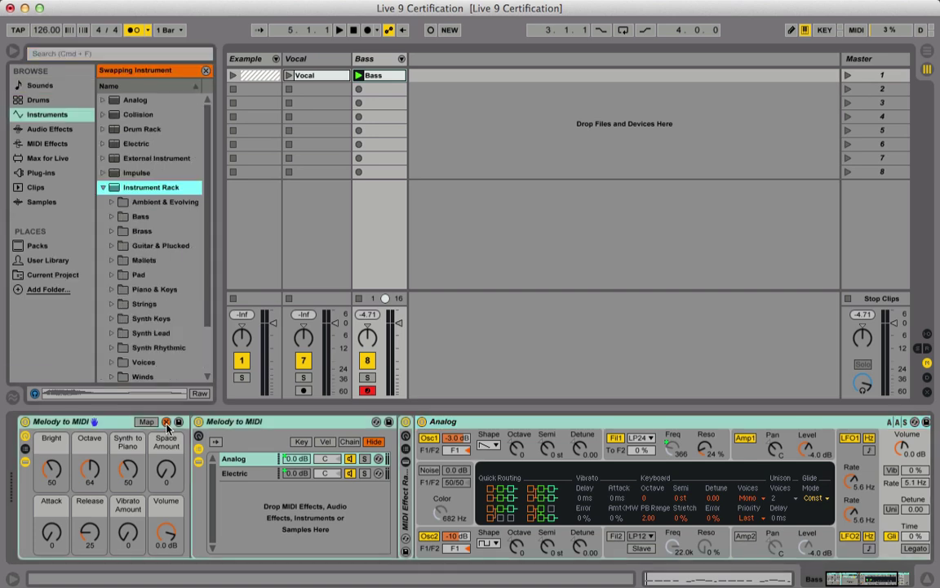
pyautogui.click(47, 85)
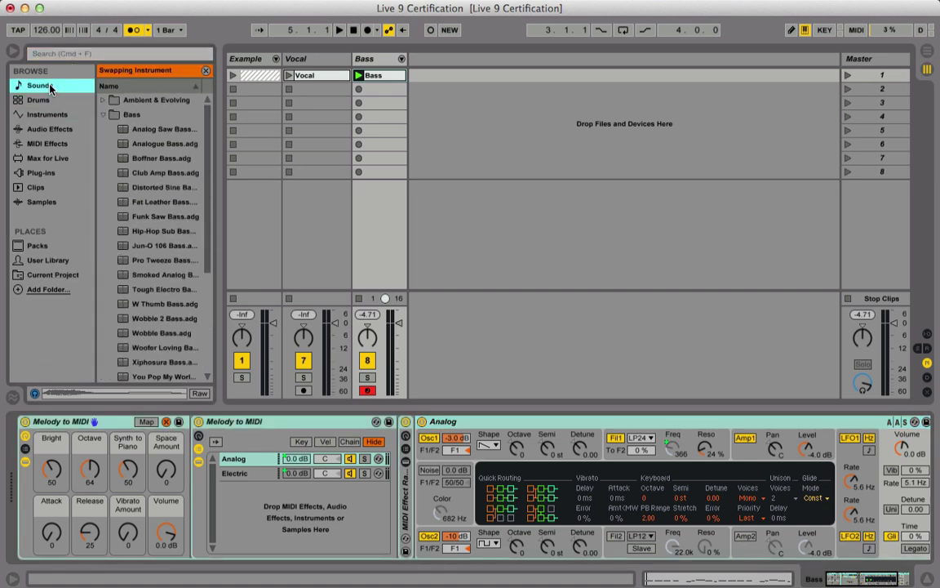
pyautogui.doubleClick(165, 246)
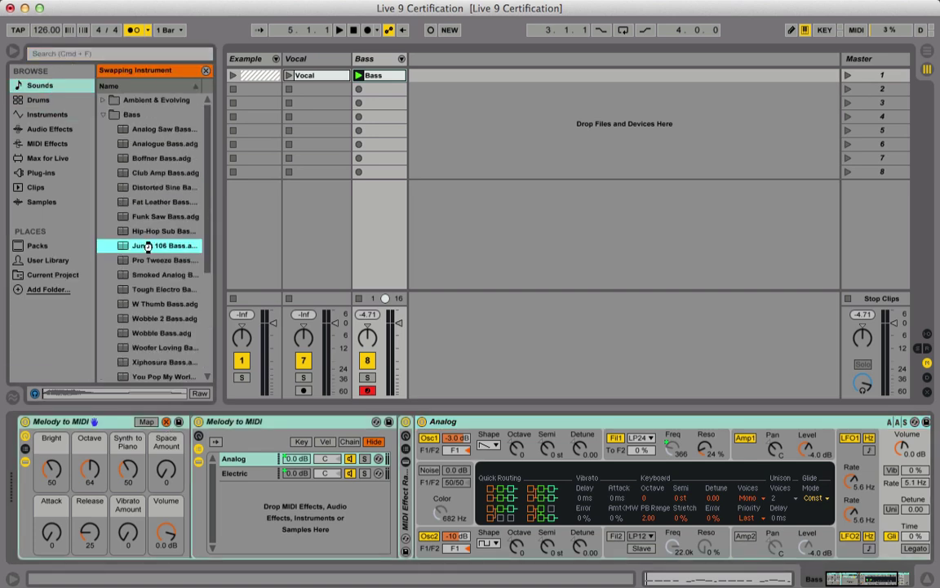
pyautogui.click(26, 462)
pyautogui.click(169, 421)
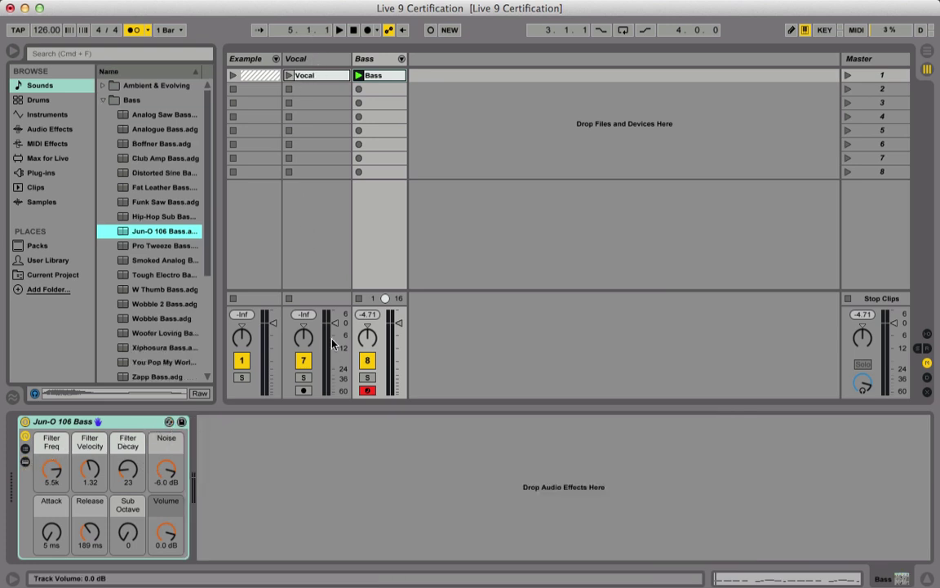
# - Balance the Vocal and Bass clips during playback with the metronome off, lowering the Vocal track and setting the Bass track to -6.0 dB
pyautogui.moveTo(335, 323); pyautogui.dragTo(335, 343)
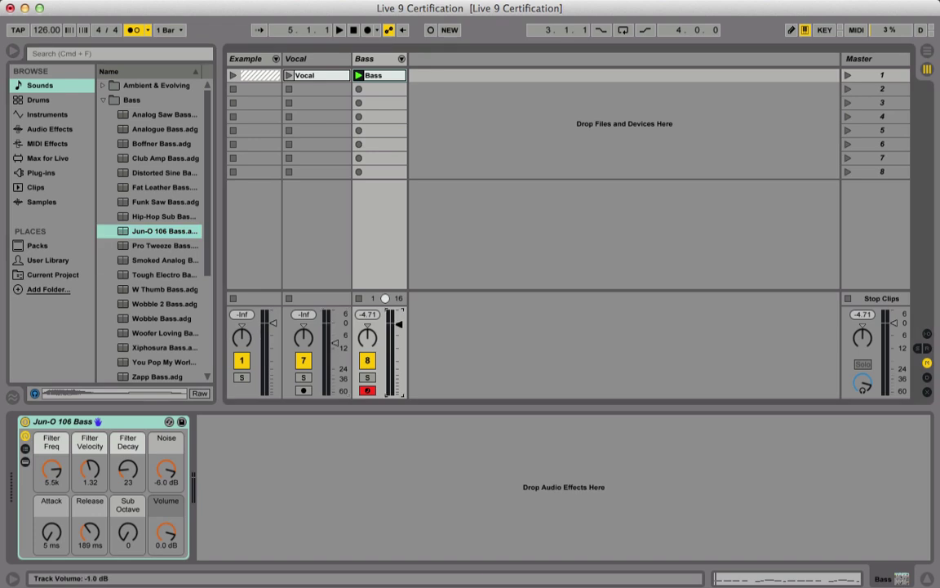
pyautogui.moveTo(399, 323); pyautogui.dragTo(400, 349)
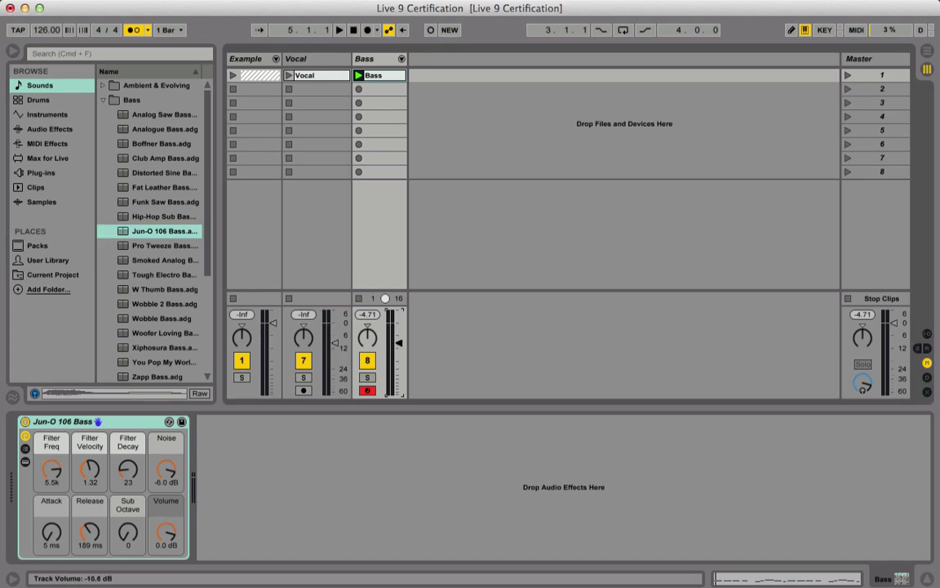
pyautogui.click(288, 76)
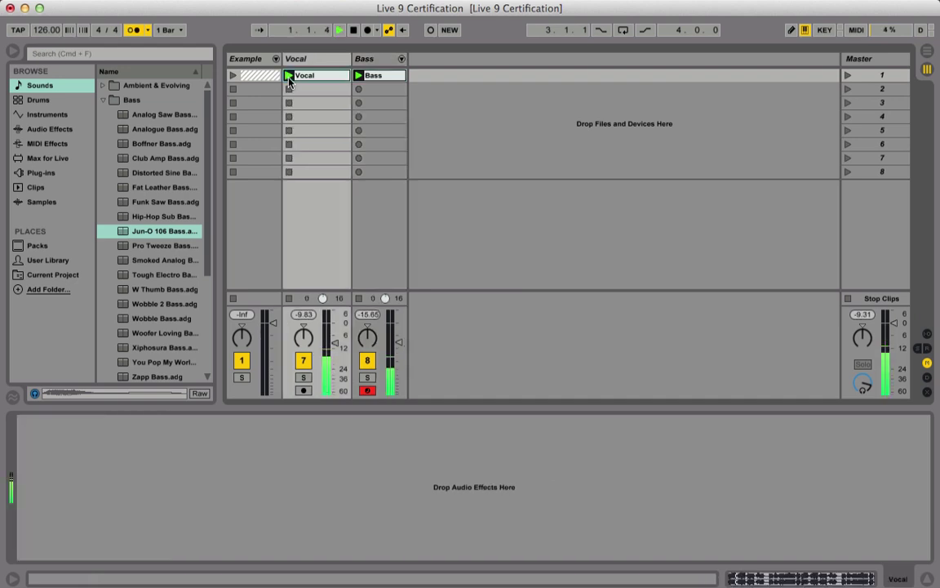
pyautogui.click(134, 30)
pyautogui.moveTo(399, 343); pyautogui.dragTo(399, 335)
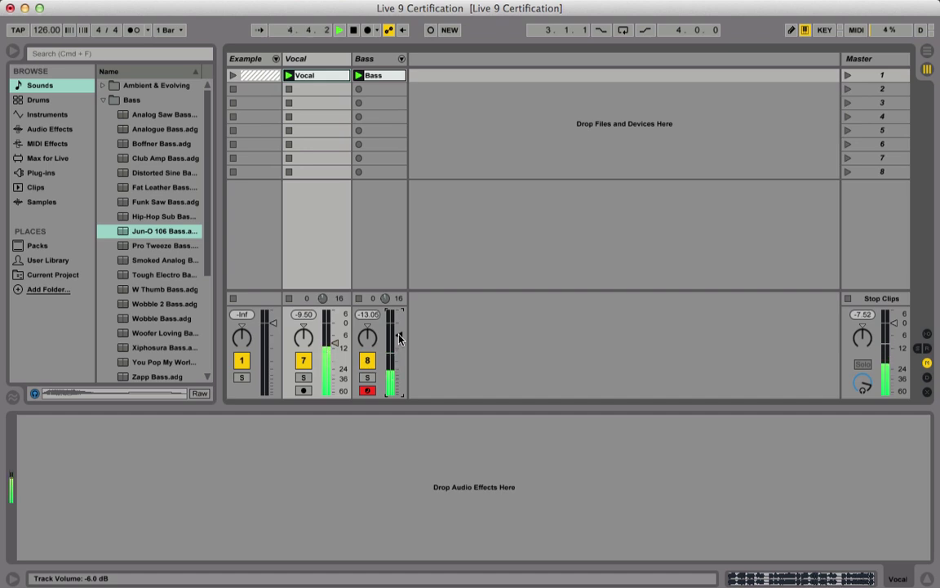
# - Duplicate the loop of the Bass clip to extend it to 8 bars
pyautogui.click(374, 76)
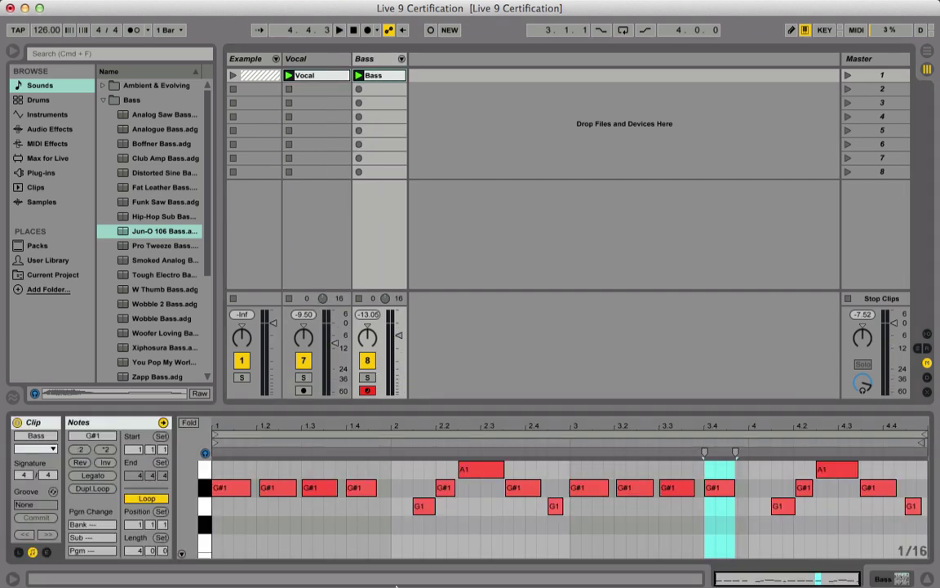
pyautogui.click(380, 526)
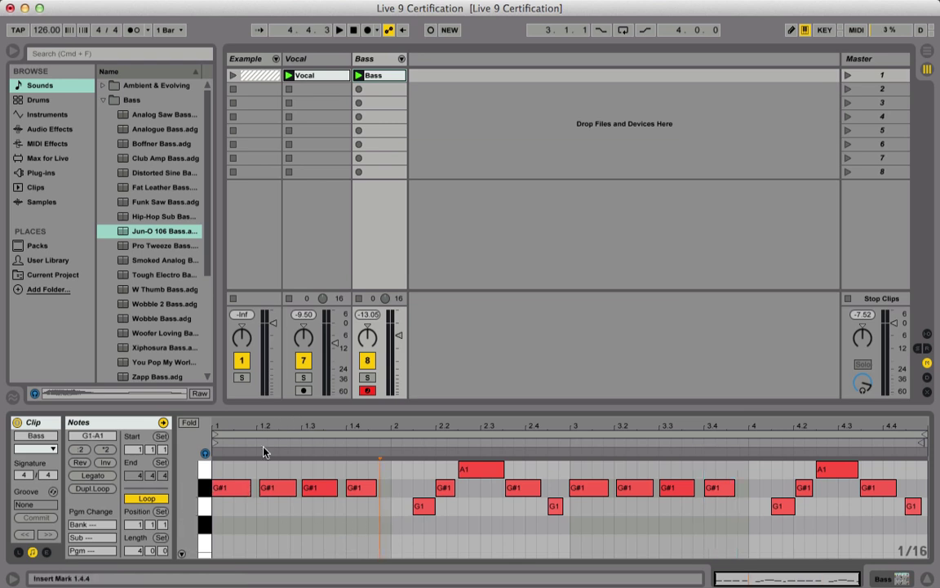
pyautogui.click(90, 488)
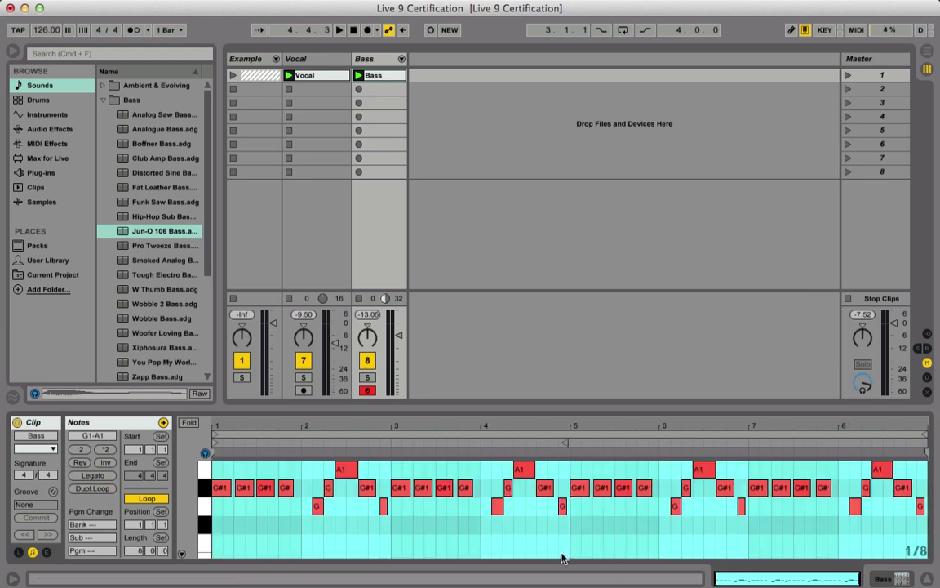
# - Transpose all duplicated notes in bars 5 to 8 of the Bass clip up 12 semitones, to G2-A2
pyautogui.click(608, 508)
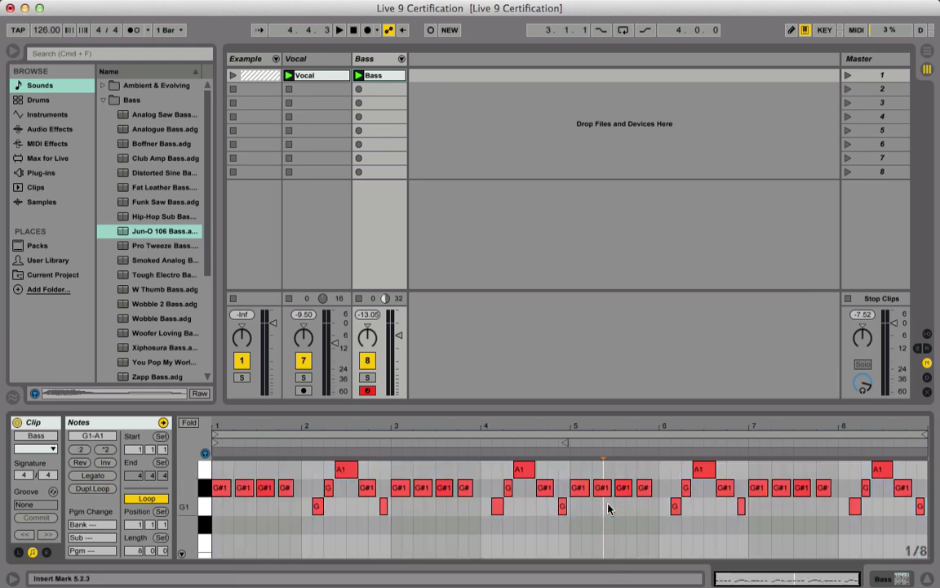
pyautogui.moveTo(579, 524); pyautogui.dragTo(926, 466)
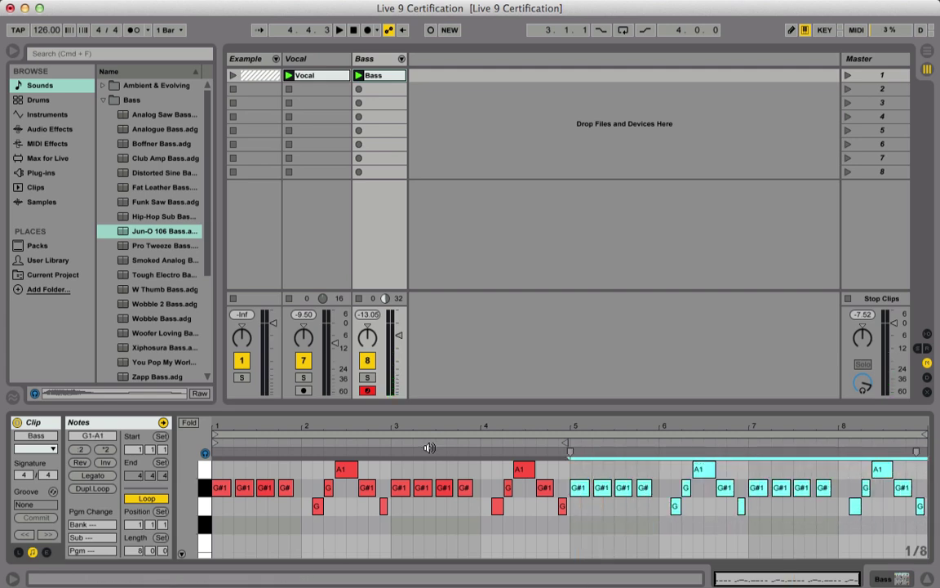
pyautogui.click(79, 439)
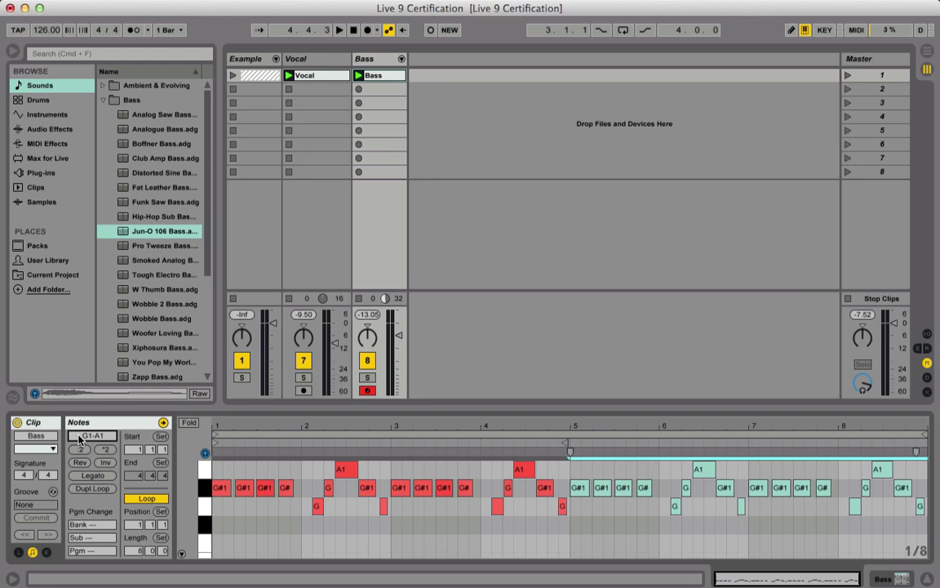
pyautogui.write('G2-A2')
pyautogui.press('Return')
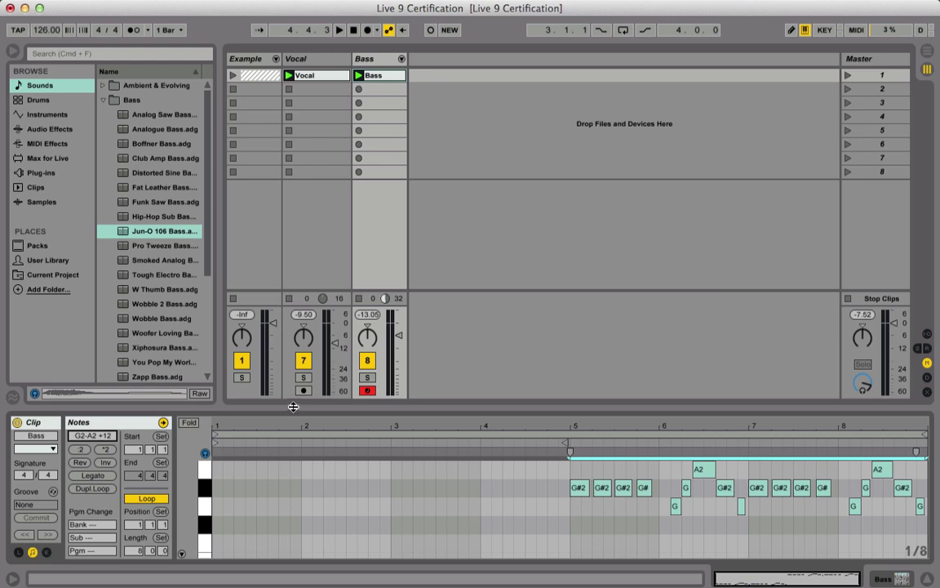
# - Enlarge the note editor to examine both octaves, play the extended bass line with the vocal, and restore the editor's size
pyautogui.moveTo(298, 408); pyautogui.dragTo(283, 169)
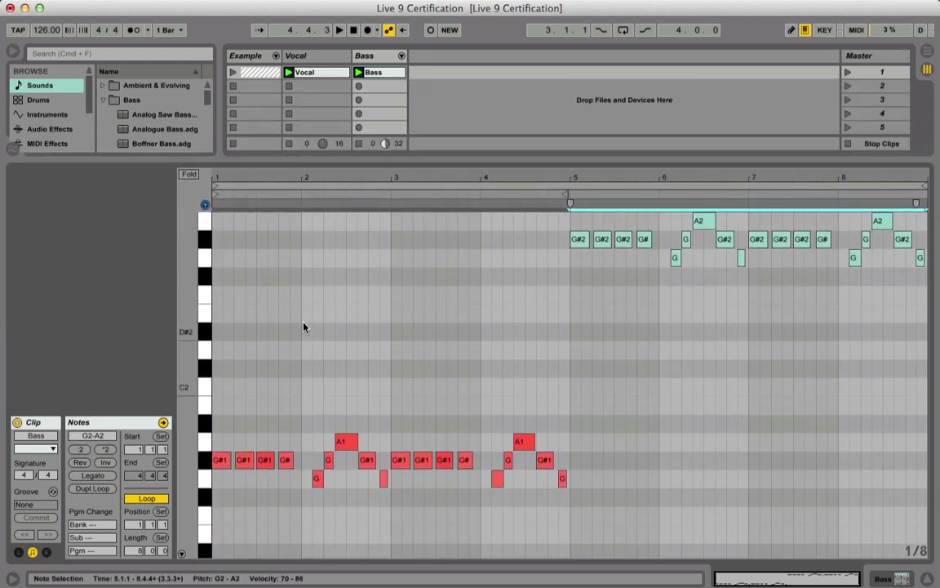
pyautogui.scroll(3, 304, 327)
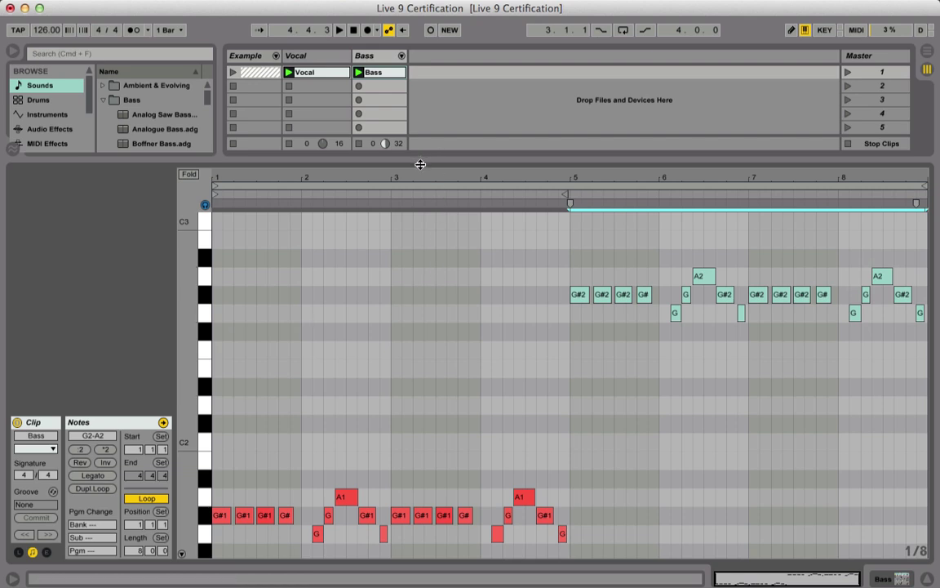
pyautogui.moveTo(420, 161); pyautogui.dragTo(414, 197)
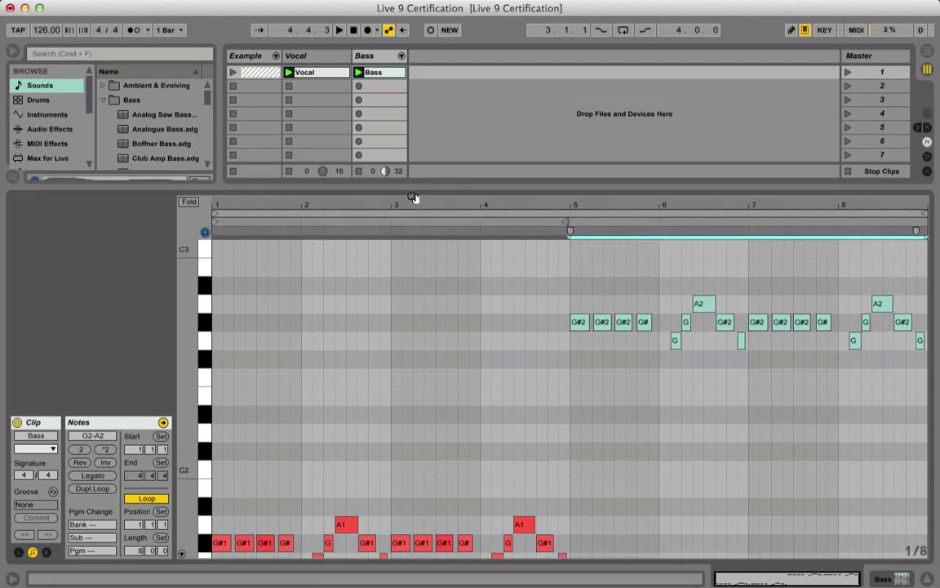
pyautogui.press('space')
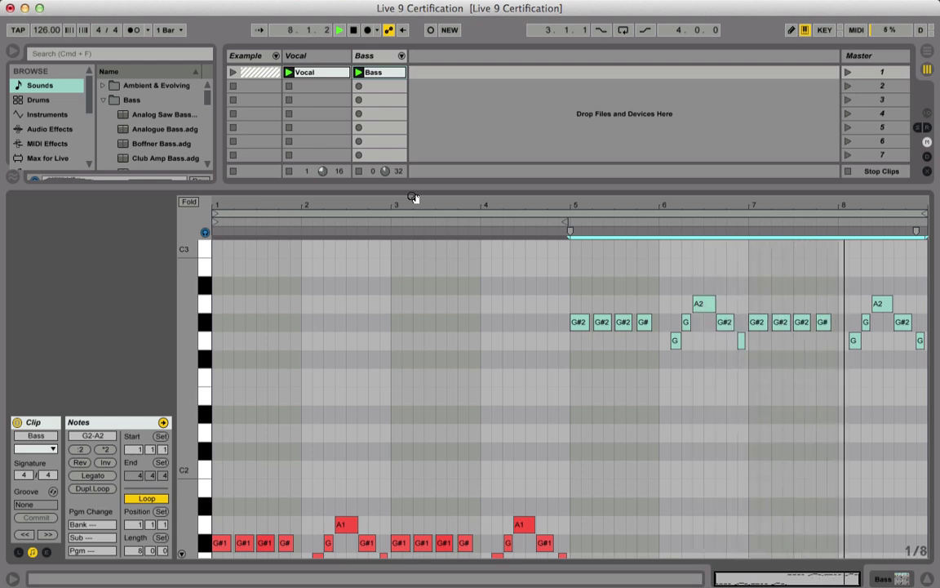
pyautogui.press('space')
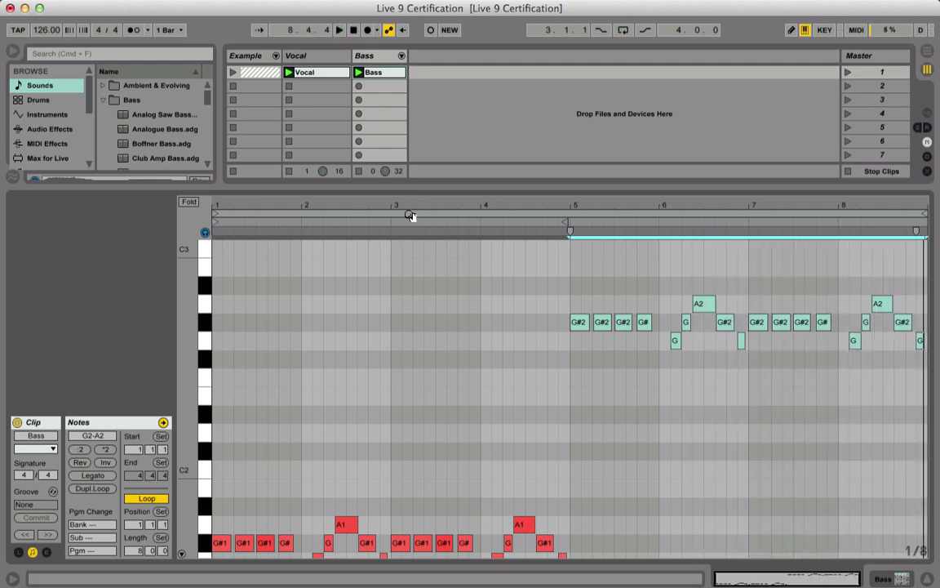
pyautogui.moveTo(411, 195); pyautogui.dragTo(384, 407)
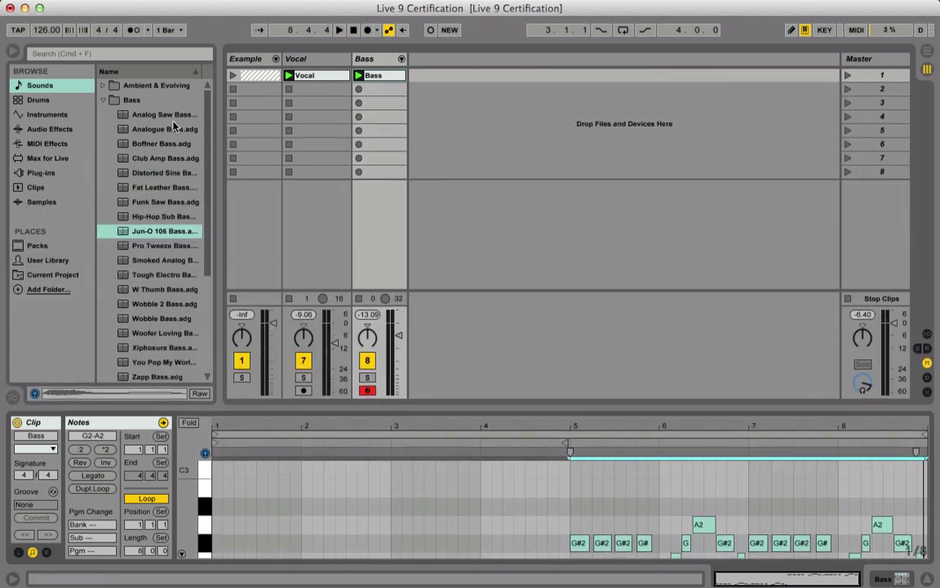
# - Add a Glue Compressor audio effect after the Jun-O 106 Bass on the Bass track
pyautogui.click(103, 99)
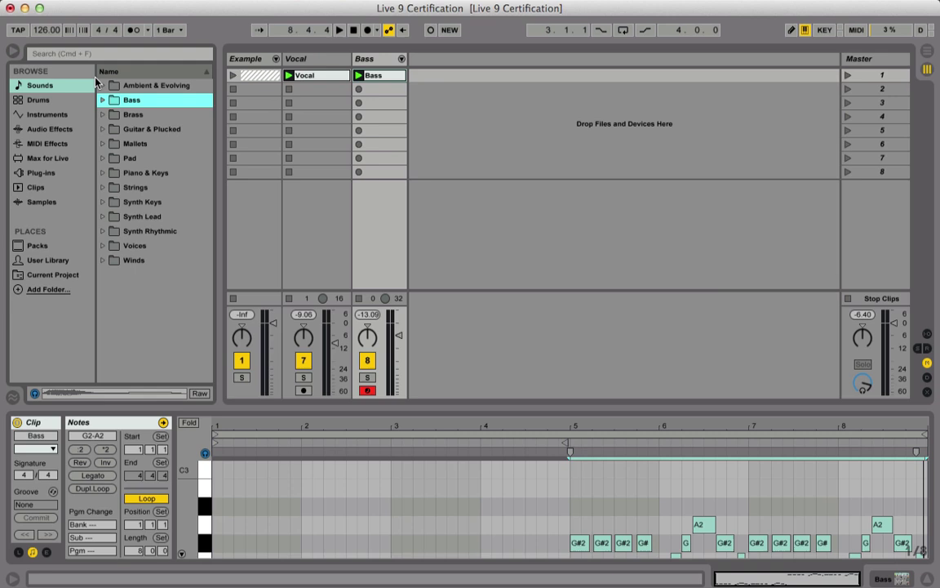
pyautogui.click(44, 127)
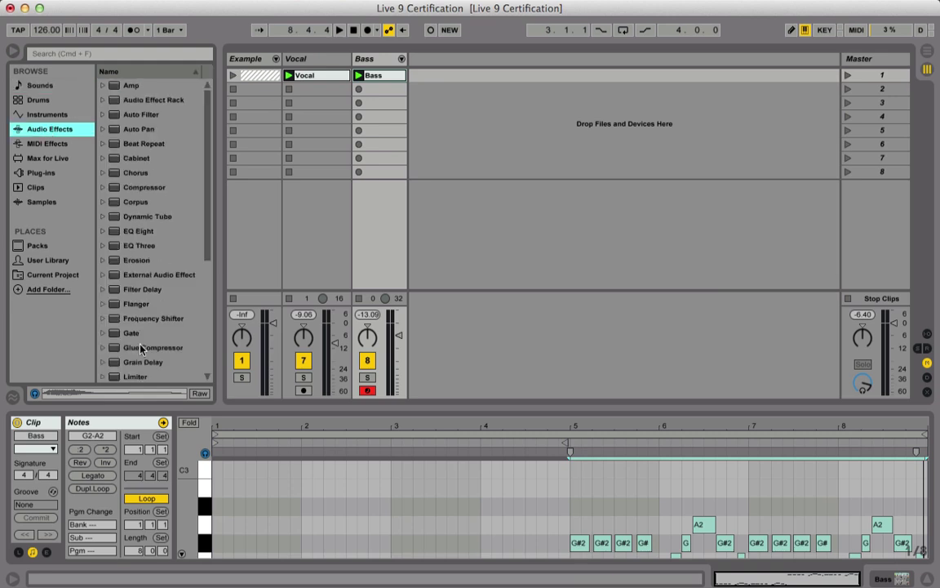
pyautogui.scroll(-5, 130, 310)
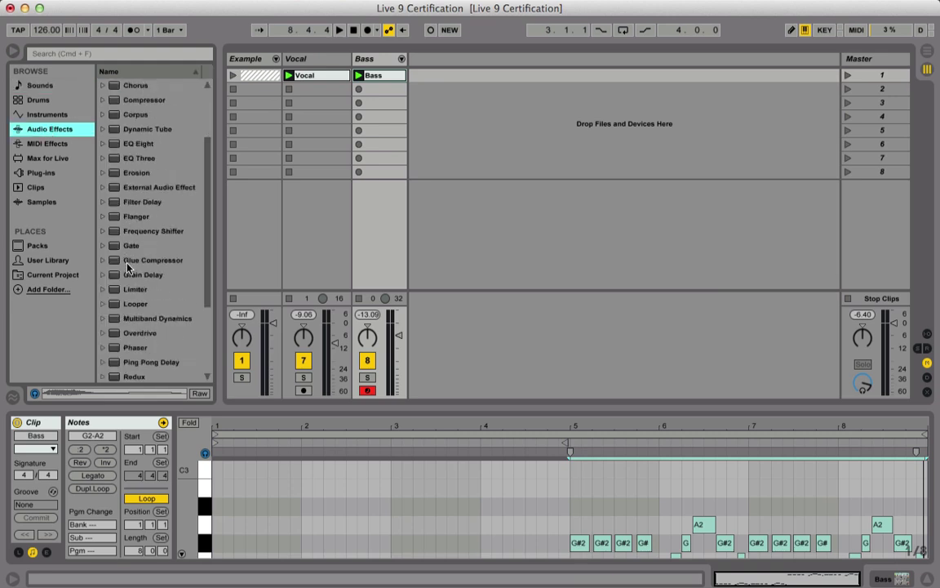
pyautogui.click(128, 261)
pyautogui.click(380, 59)
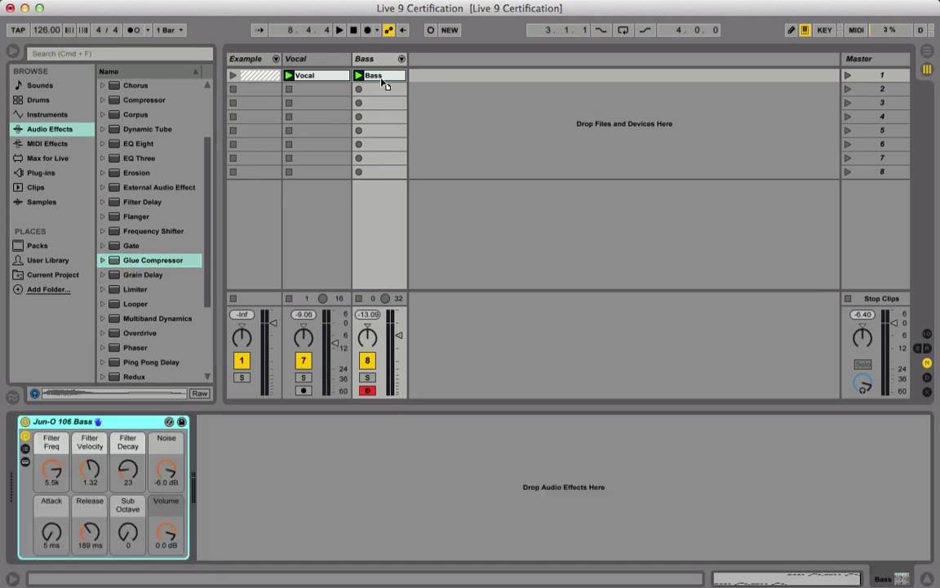
pyautogui.press('Return')
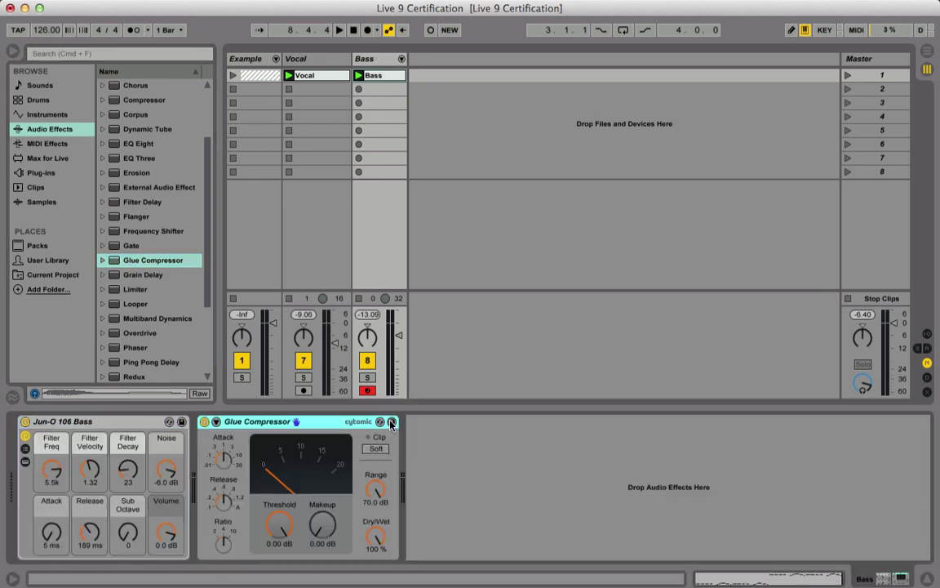
# - Load the "Bass - low extender" preset into the Glue Compressor, widening the browser to read the full preset names
pyautogui.press('q')
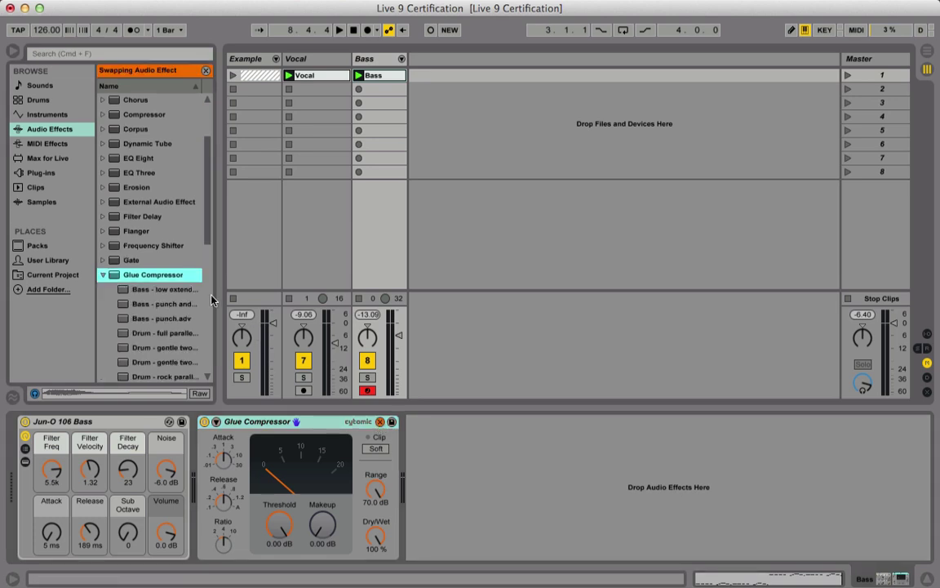
pyautogui.moveTo(219, 269); pyautogui.dragTo(260, 295)
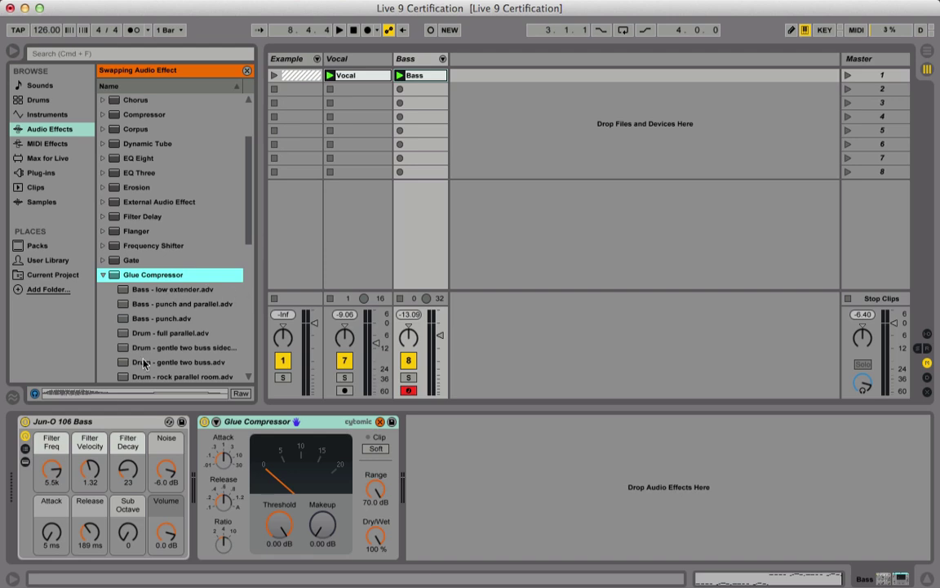
pyautogui.doubleClick(160, 289)
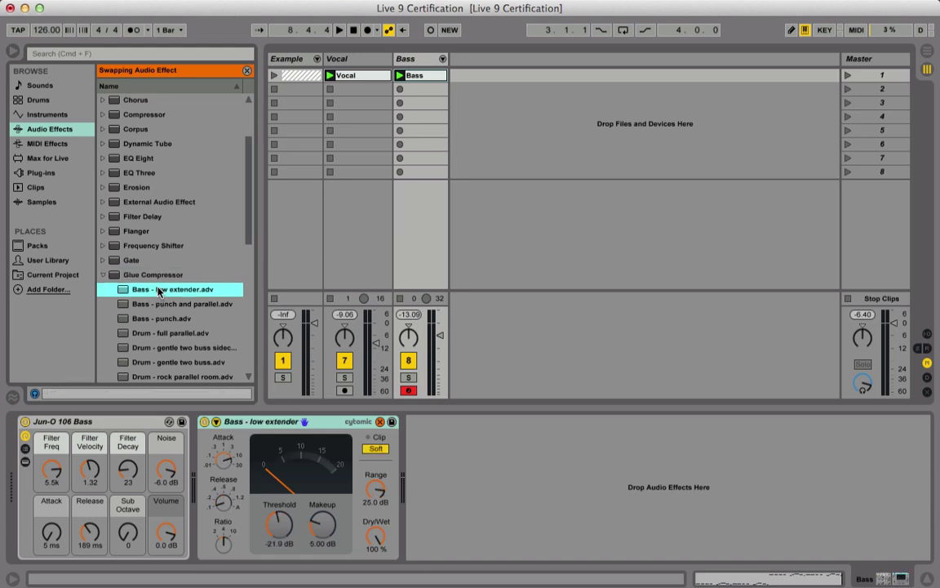
pyautogui.click(248, 69)
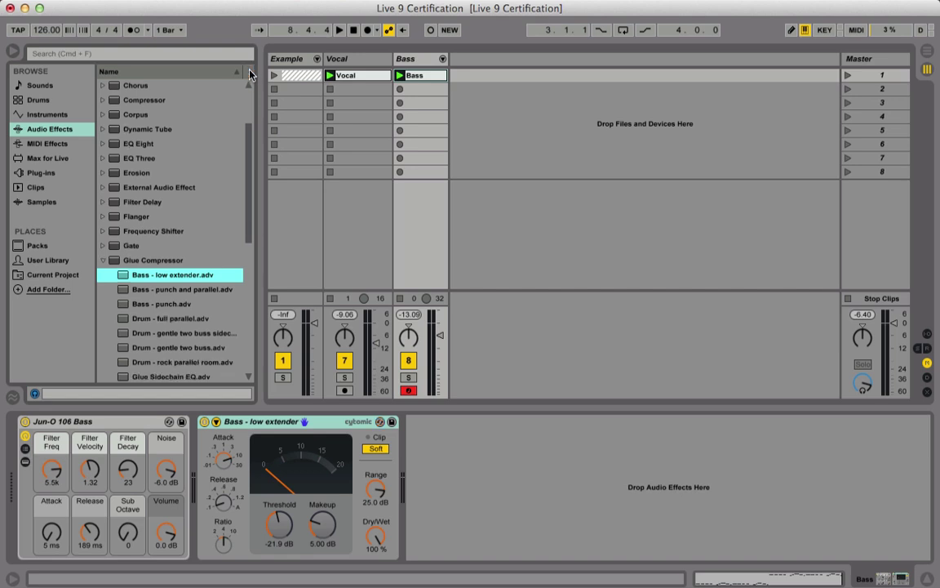
# - Add the sample VFH2 126BPM Secrets Kit 1.wav from the current project as a new audio track and lower that track's volume
pyautogui.click(104, 261)
pyautogui.click(49, 275)
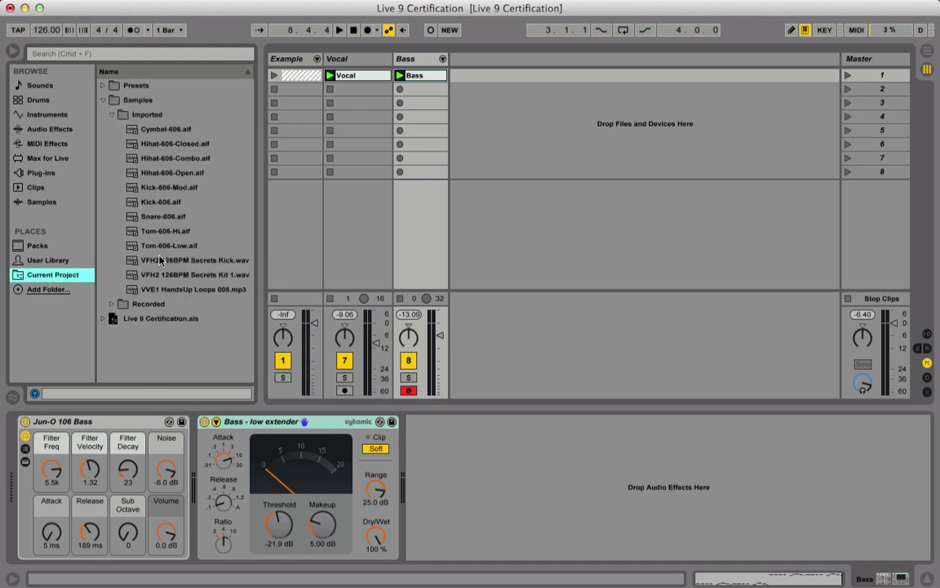
pyautogui.moveTo(169, 278); pyautogui.dragTo(474, 80)
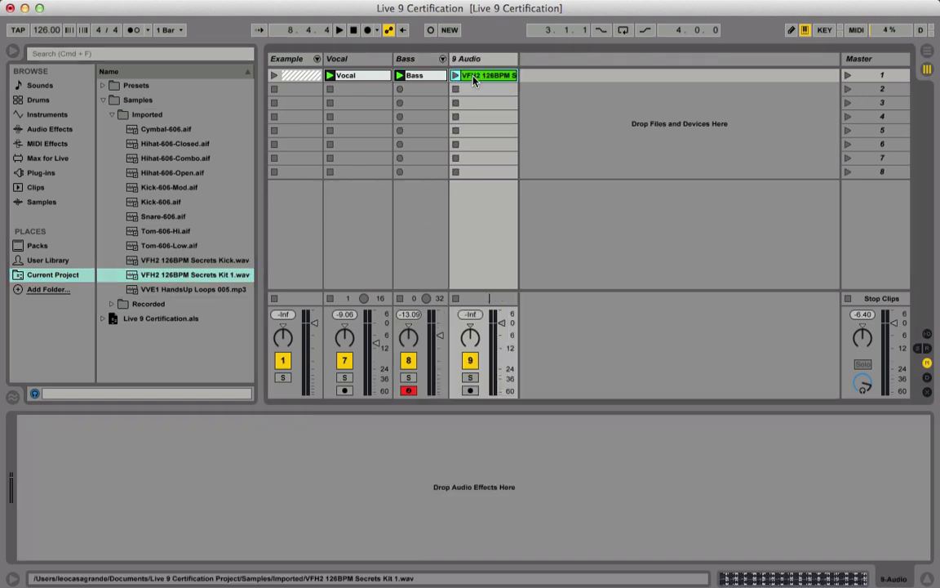
pyautogui.moveTo(501, 322); pyautogui.dragTo(501, 345)
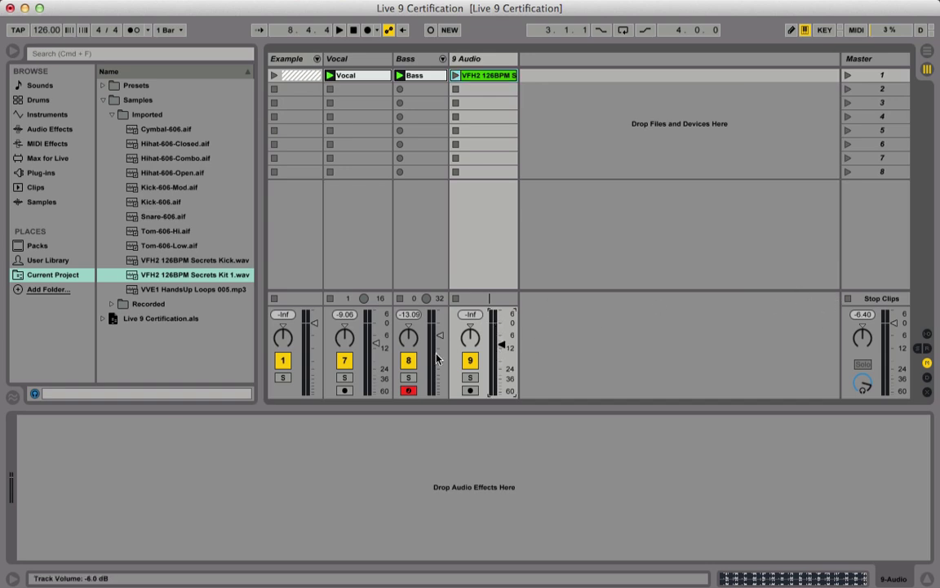
# - Solo the new audio track, play its drum loop clip and examine the clip's waveform
pyautogui.click(470, 377)
pyautogui.click(455, 75)
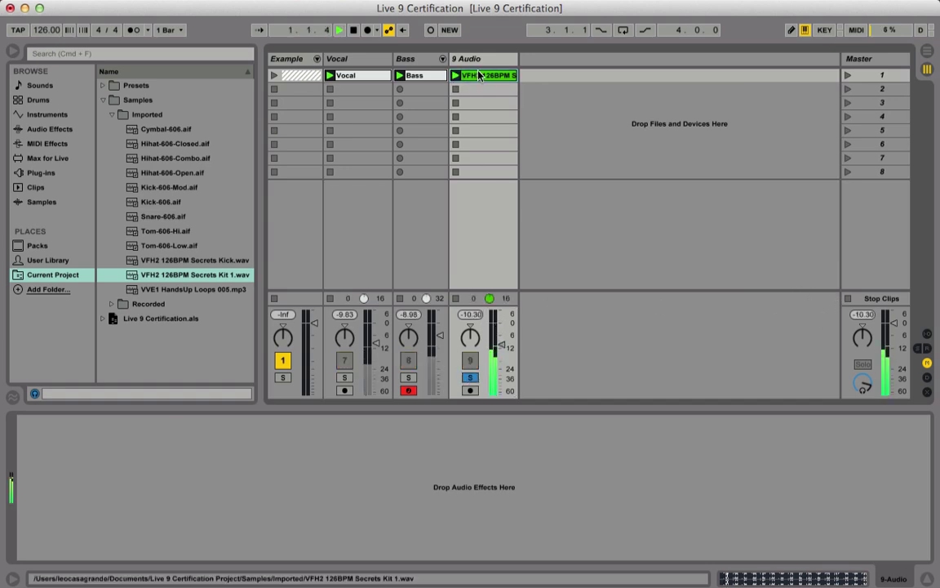
pyautogui.click(479, 75)
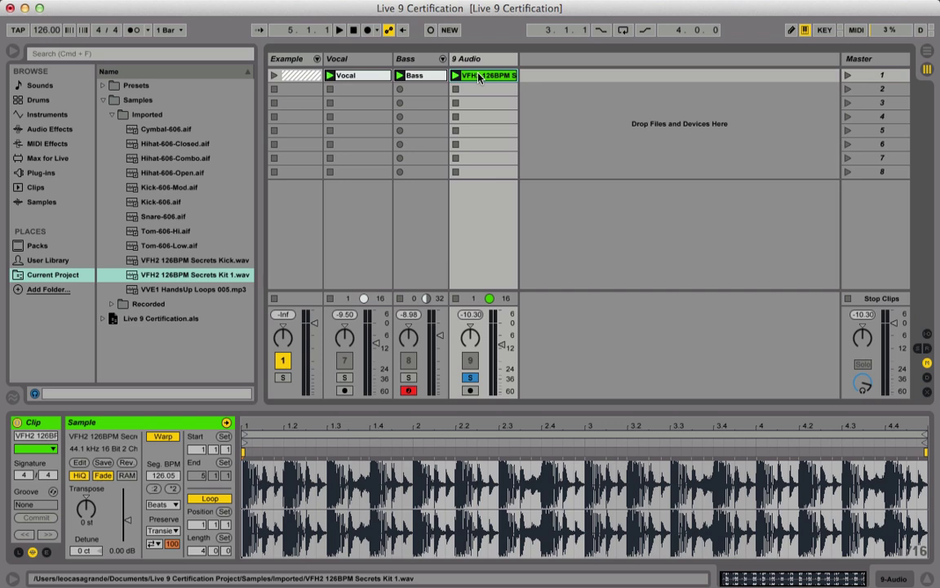
# - Rename the new audio track and its clip as Loop
pyautogui.click(473, 64)
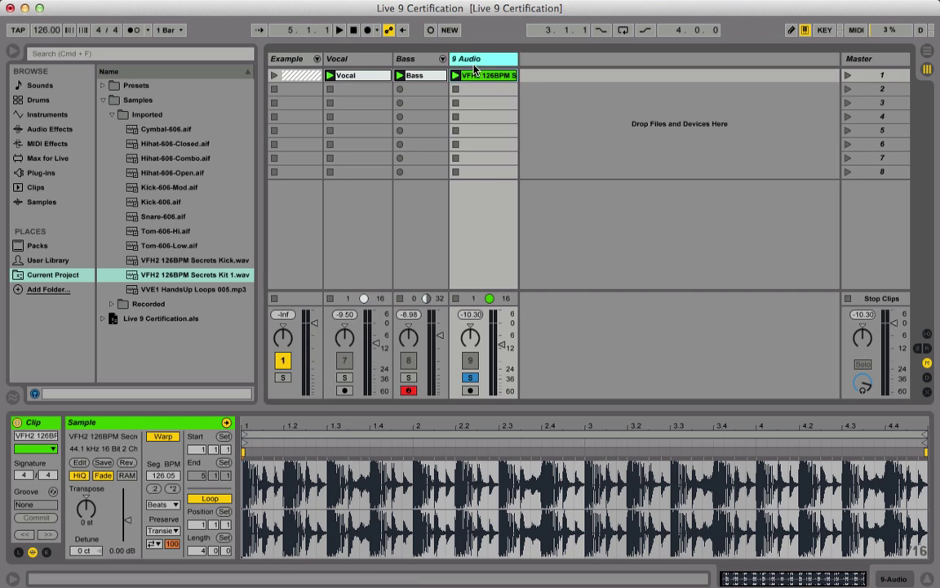
pyautogui.press('super+r')
pyautogui.write('Lo')
pyautogui.click(475, 76)
pyautogui.press('super+r')
pyautogui.write('L')
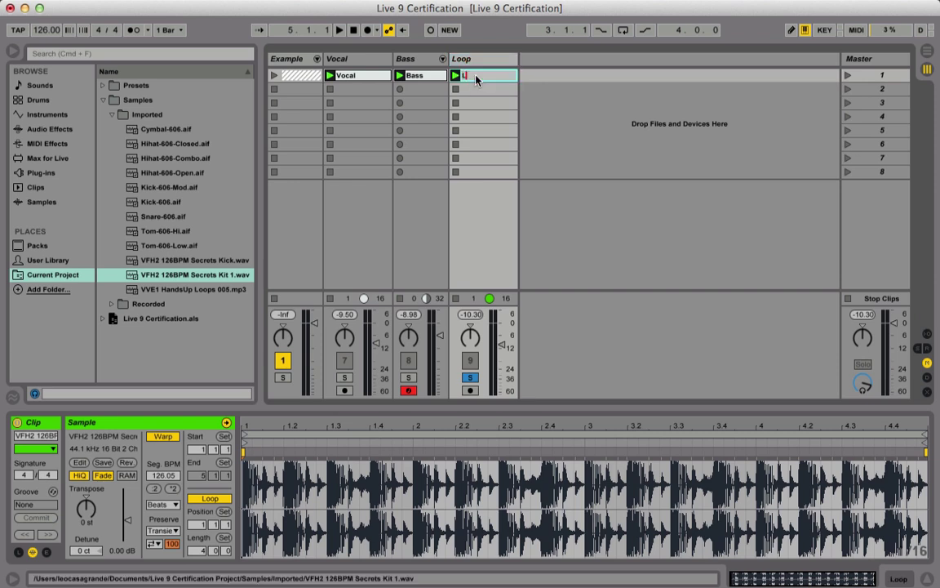
pyautogui.write('oop')
pyautogui.press('Return')
# - Convert the Loop clip's drums to a new MIDI track, and play the resulting MIDI clip soloed
pyautogui.rightClick(476, 77)
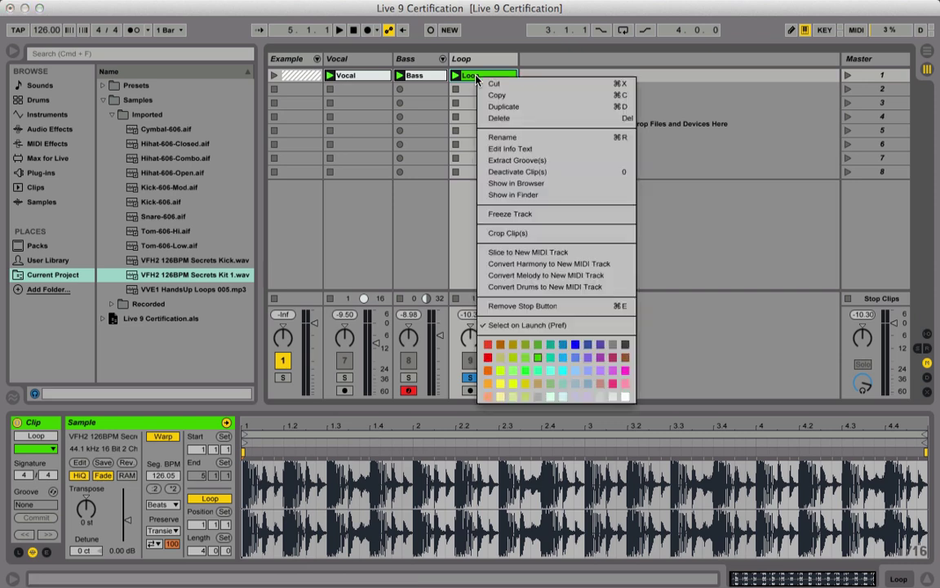
pyautogui.click(537, 289)
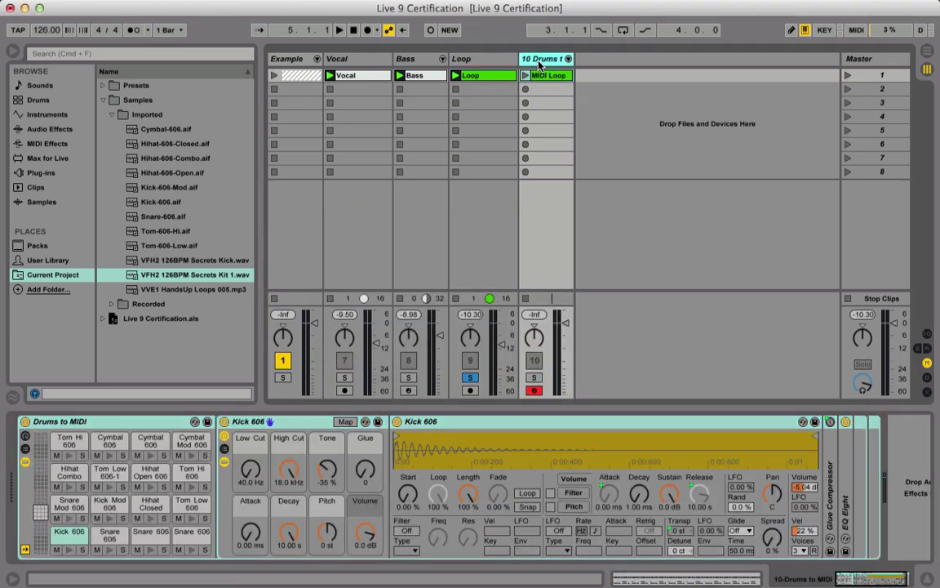
pyautogui.click(535, 377)
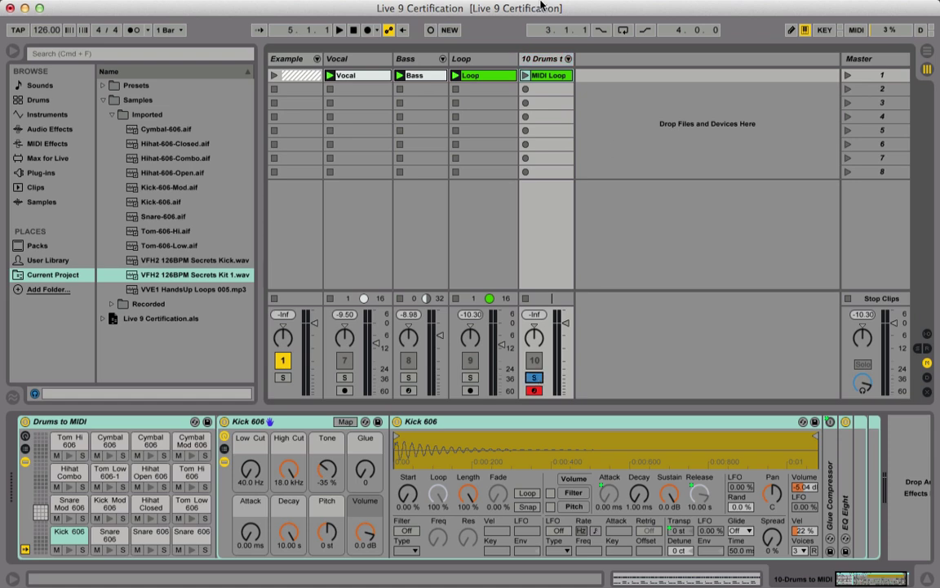
pyautogui.click(527, 75)
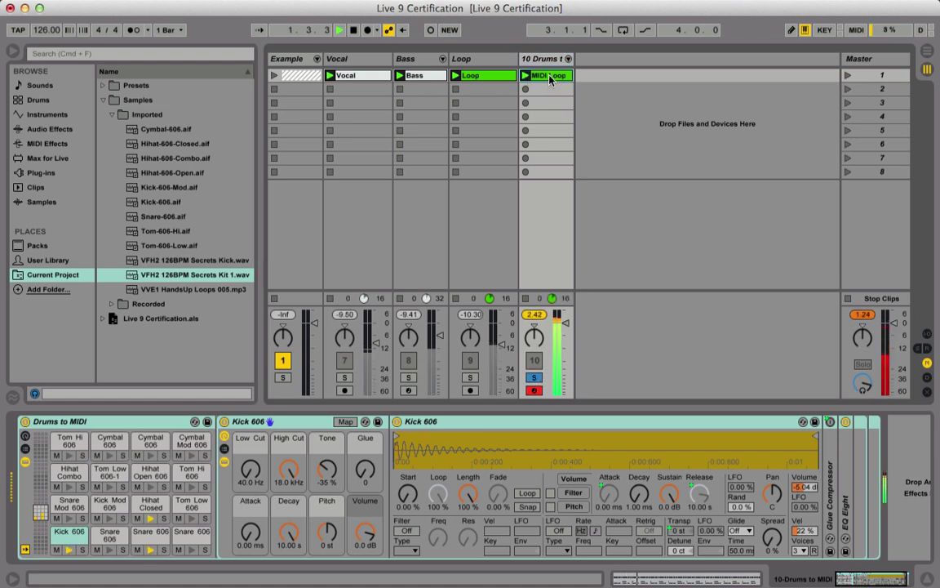
# - Delete all Hihat Closed, Kick 606 and C#1 Snare 606 notes from the MIDI Loop clip in the enlarged note editor
pyautogui.click(549, 76)
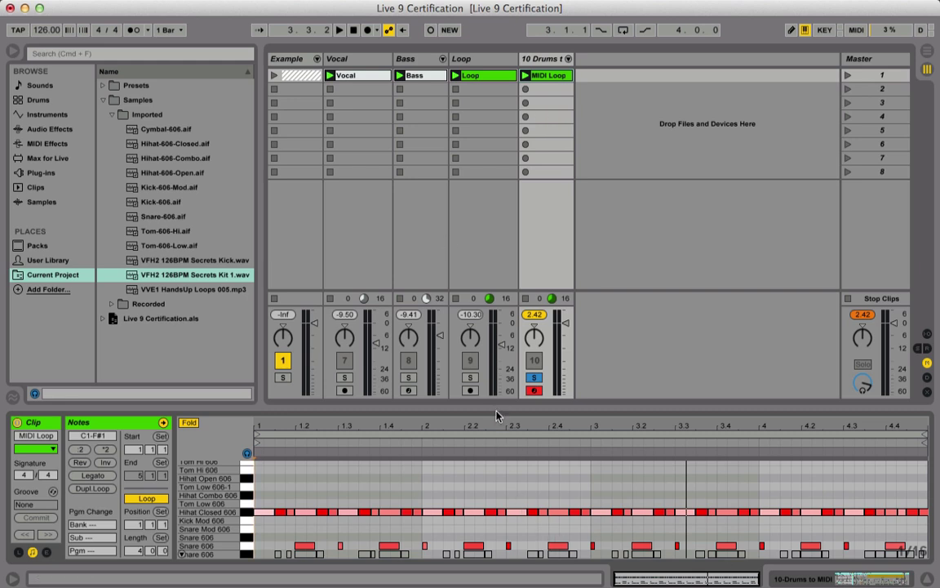
pyautogui.moveTo(496, 416); pyautogui.dragTo(497, 375)
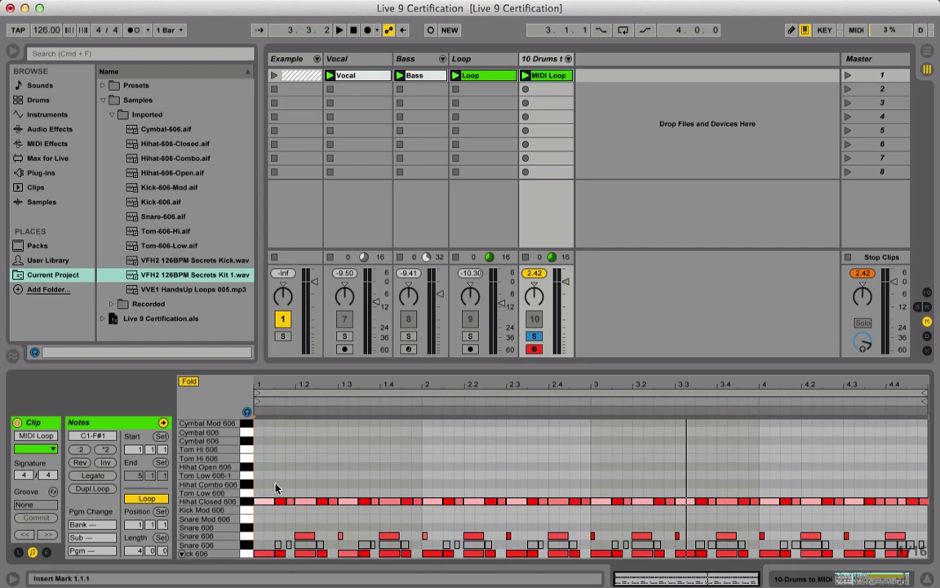
pyautogui.click(249, 503)
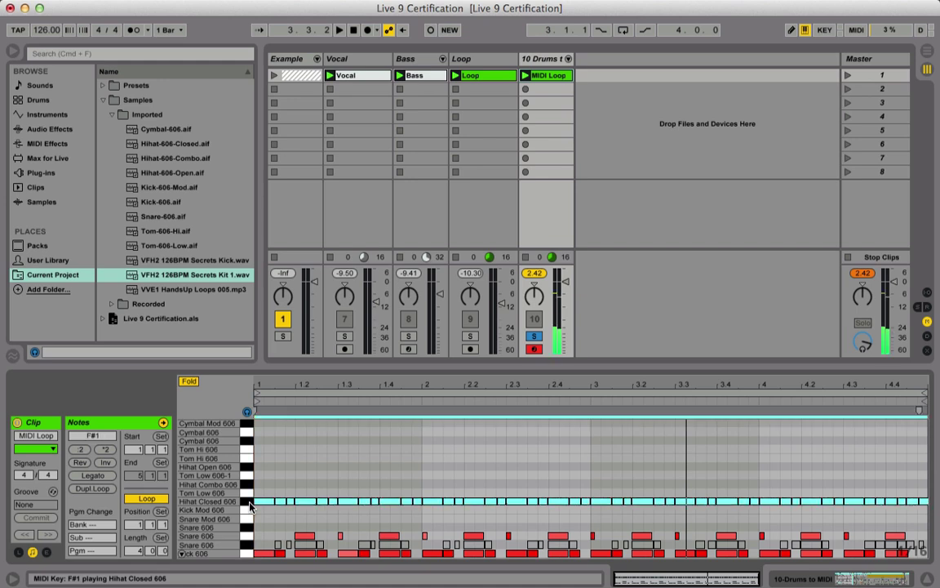
pyautogui.press('Delete')
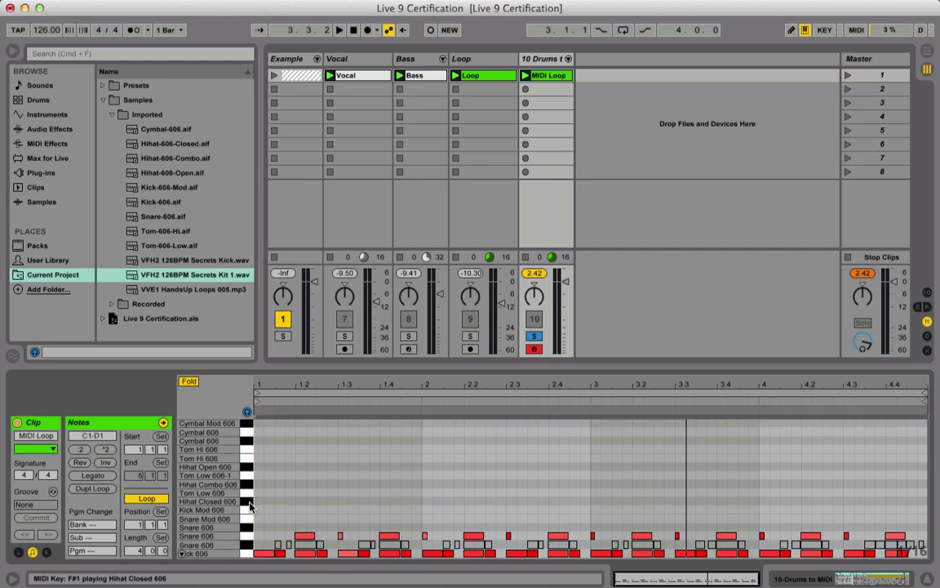
pyautogui.click(244, 555)
pyautogui.press('Delete')
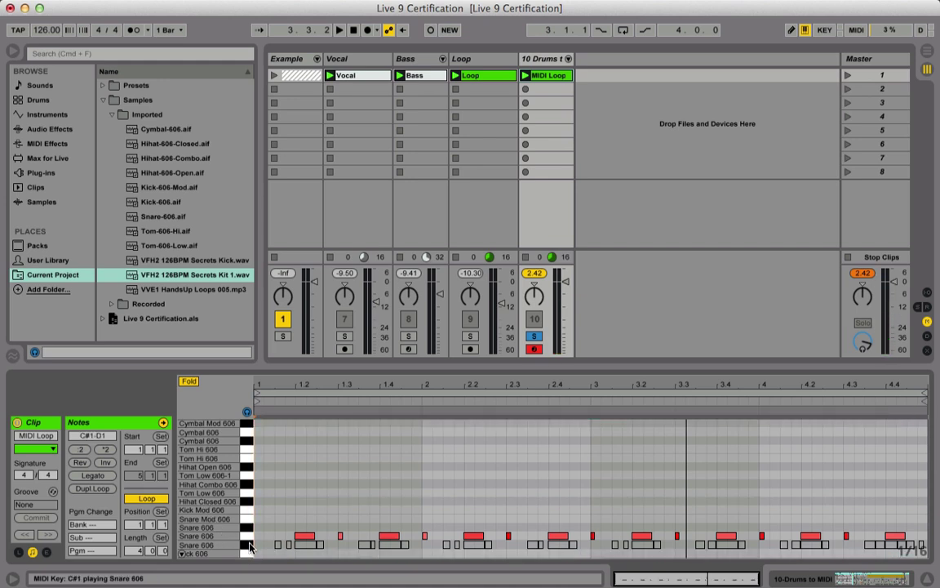
pyautogui.click(249, 545)
pyautogui.press('Delete')
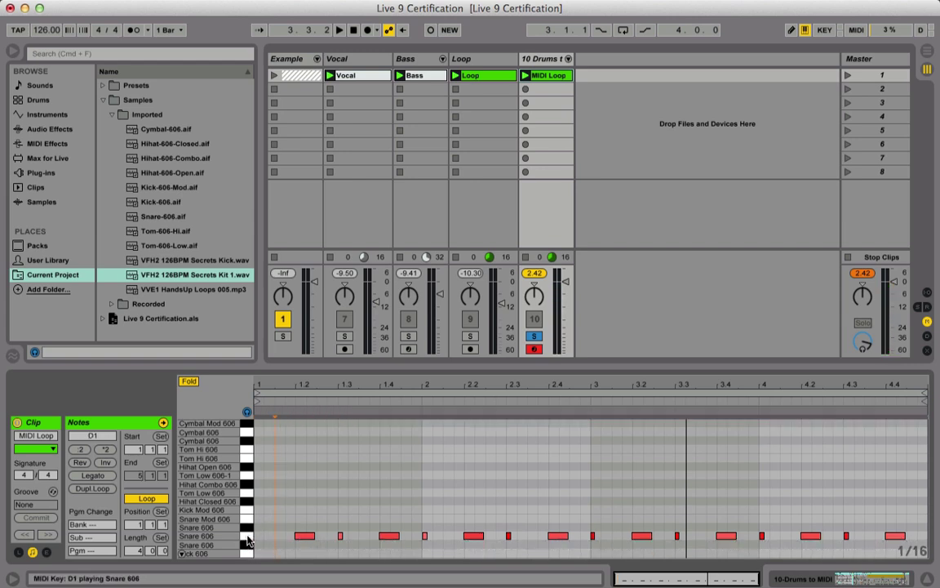
# - Play the MIDI Loop clip with its remaining D1 Snare 606 notes selected, and clear the note selection
pyautogui.click(249, 541)
pyautogui.press('space')
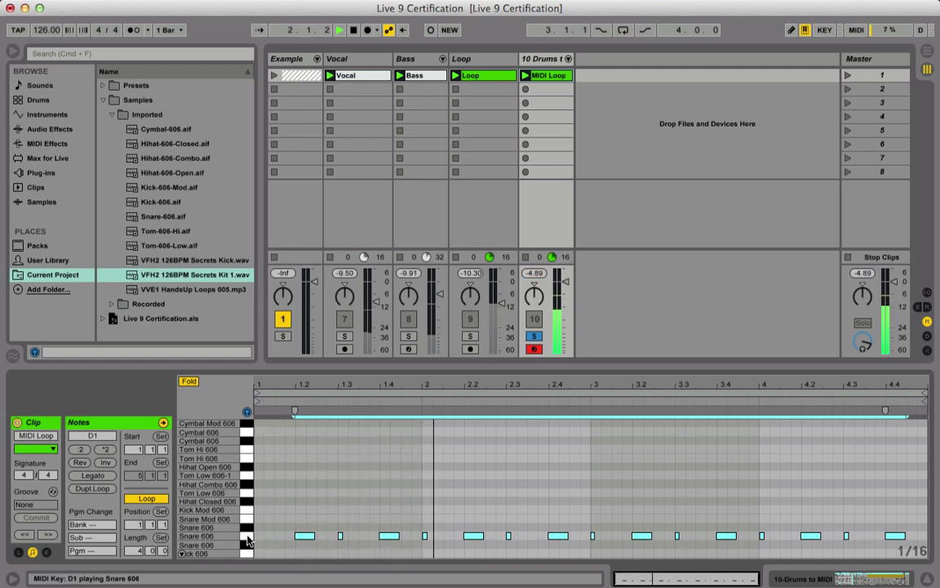
pyautogui.click(307, 499)
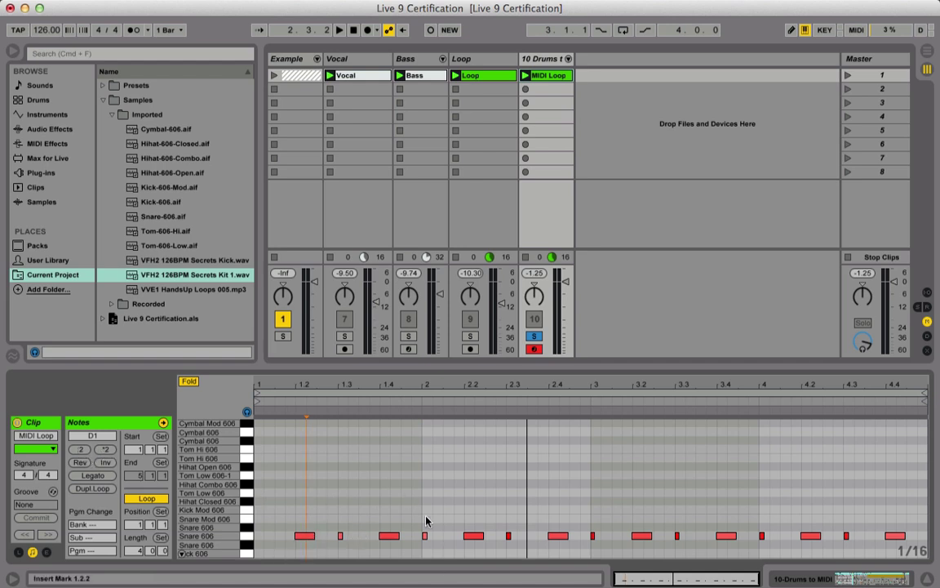
# - Halve the MIDI Loop clip's note timing twice to make a one-bar snare roll, and play it
pyautogui.click(77, 451)
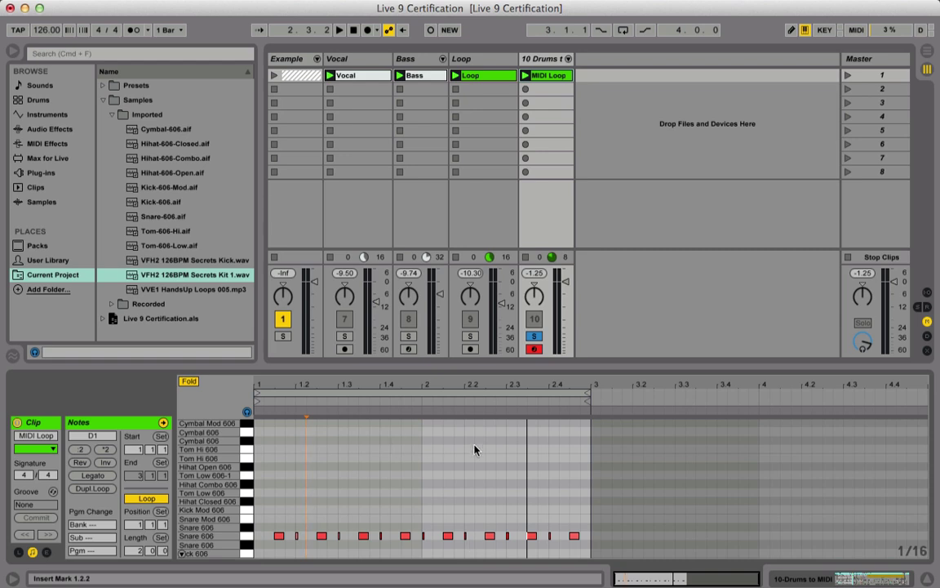
pyautogui.click(82, 452)
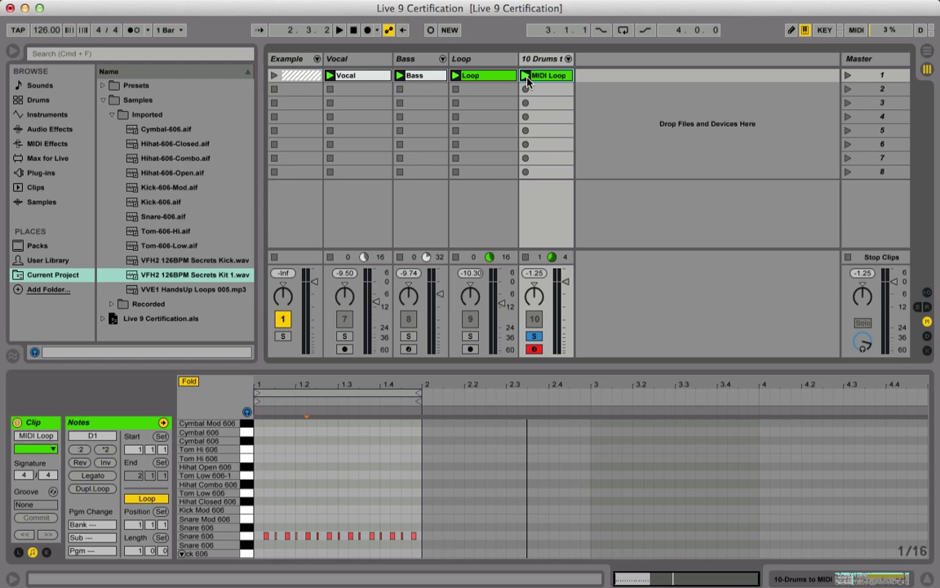
pyautogui.click(526, 77)
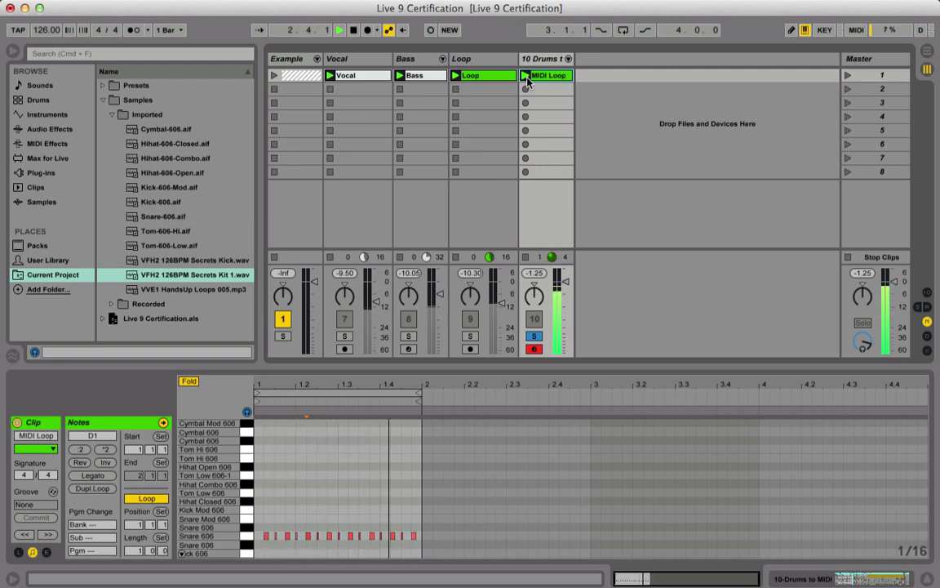
pyautogui.press('space')
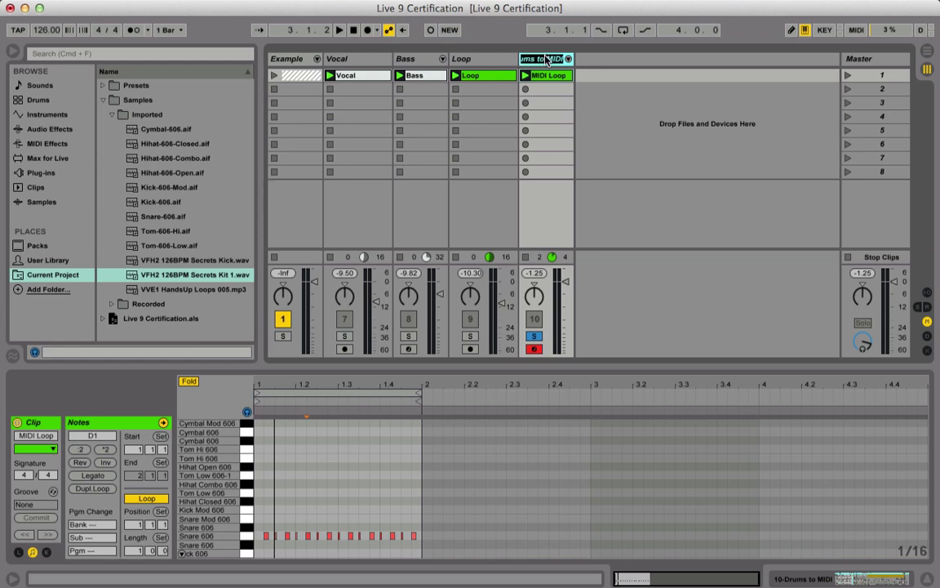
# - Rename the converted MIDI drum track and its clip as Roll
pyautogui.write('Roll')
pyautogui.click(552, 77)
pyautogui.press('super+r')
pyautogui.write('Ro')
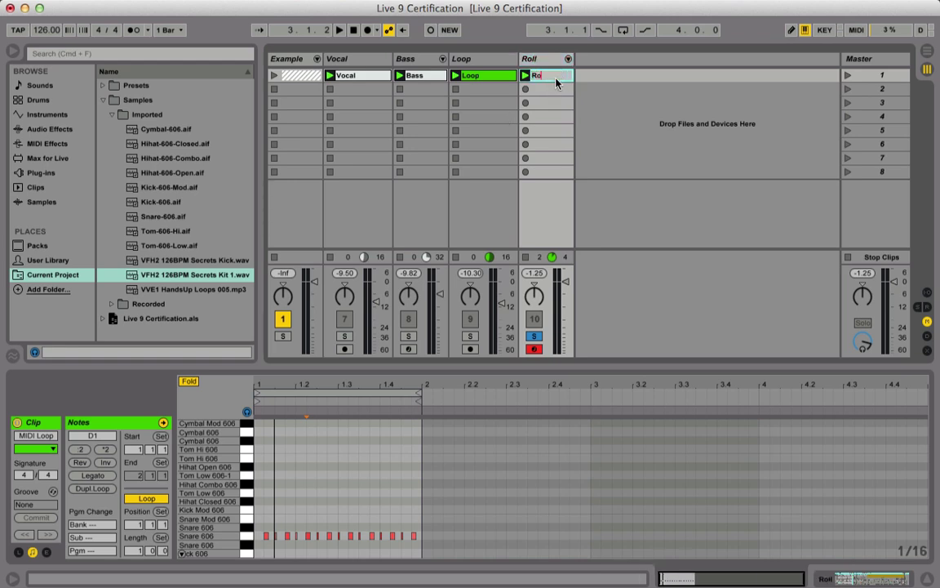
pyautogui.write('ll')
pyautogui.press('Return')
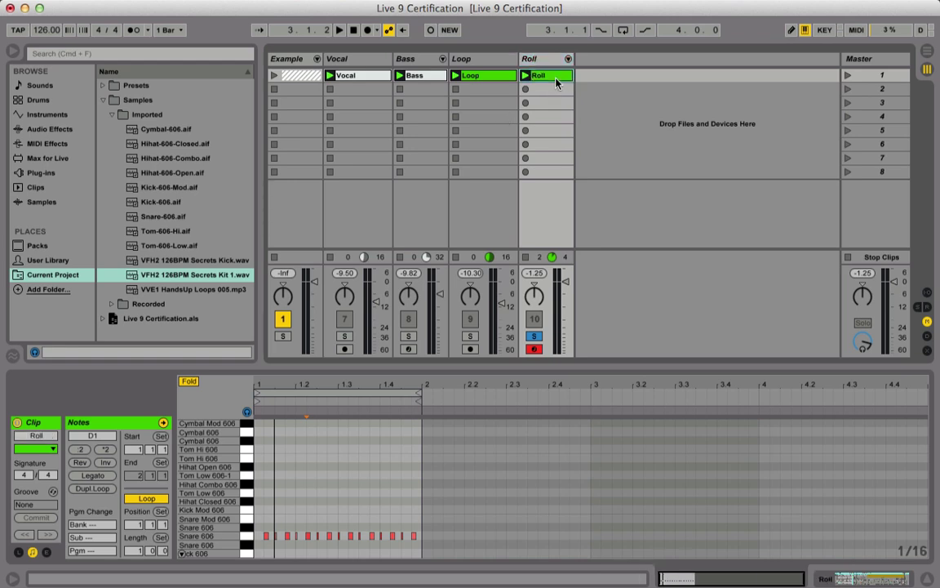
# - Play Loop and Roll soloed together, raise Loop's volume slightly and set Roll's to -8.8 dB, and stop all clips
pyautogui.click(470, 336)
pyautogui.press('space')
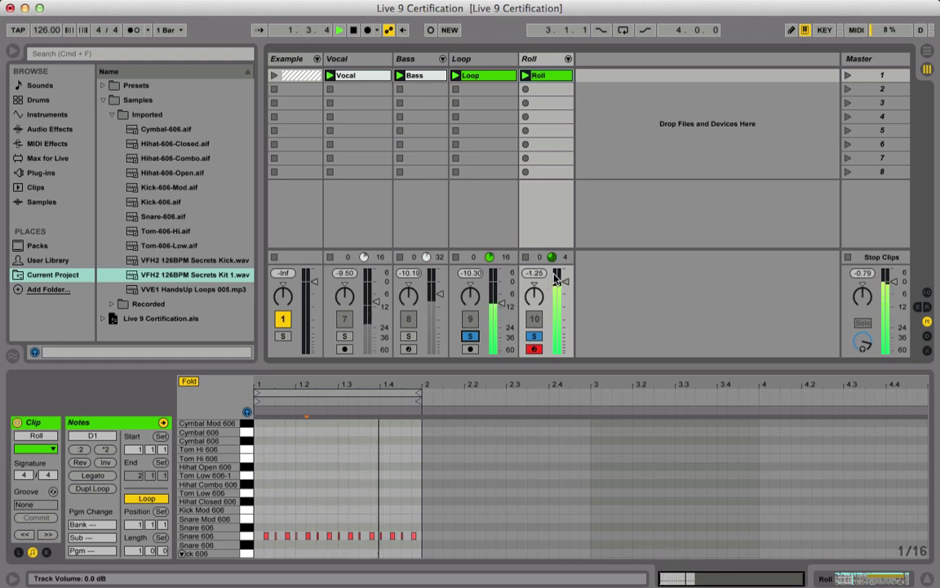
pyautogui.moveTo(565, 282); pyautogui.dragTo(566, 297)
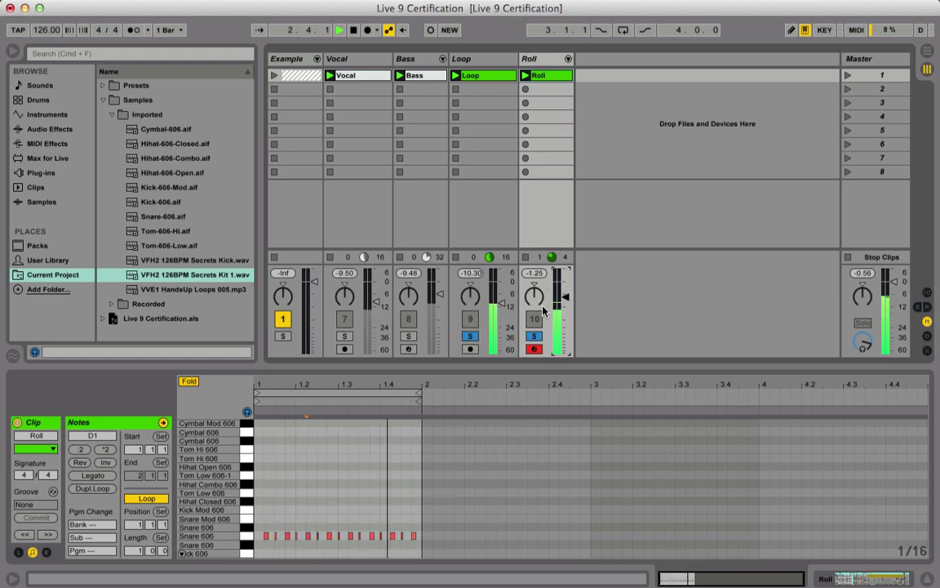
pyautogui.moveTo(502, 303); pyautogui.dragTo(503, 295)
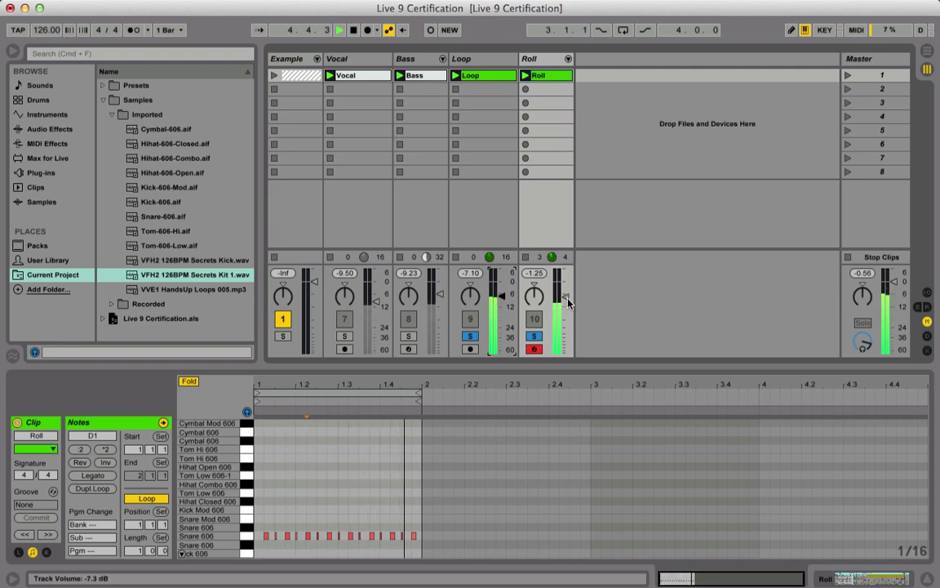
pyautogui.moveTo(568, 302); pyautogui.dragTo(560, 306)
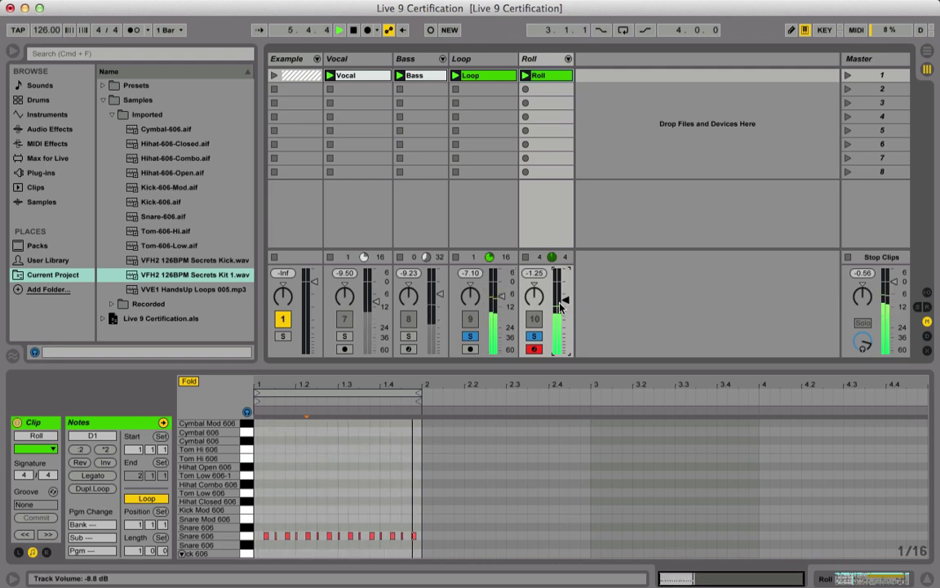
pyautogui.click(535, 336)
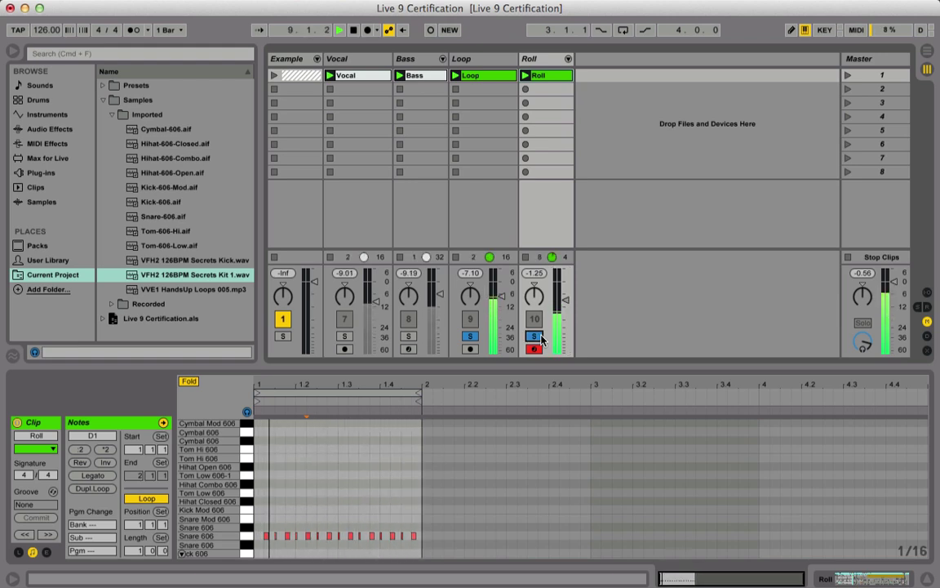
pyautogui.press('space')
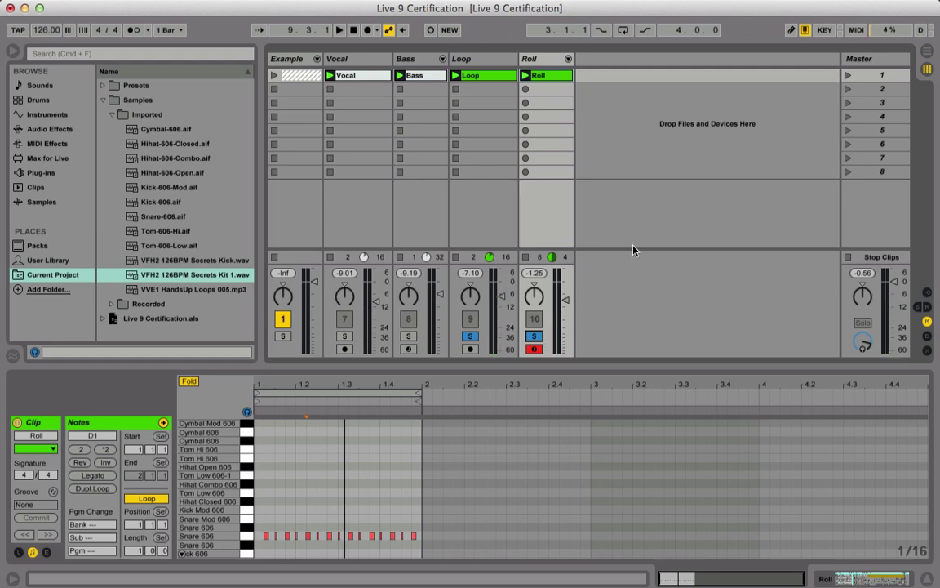
pyautogui.click(848, 257)
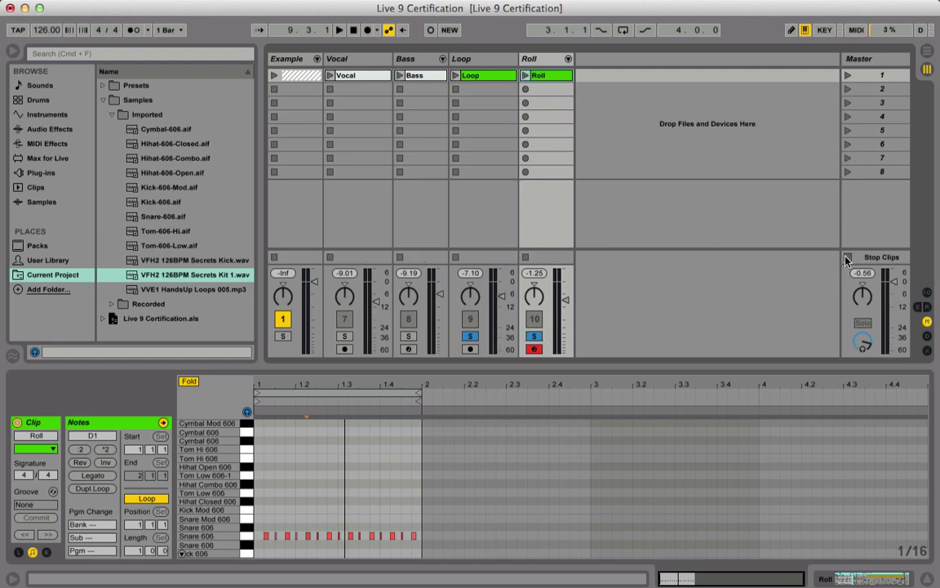
# - Compare the Loop clip's waveform with the Roll clip's notes, and collapse the project's Samples folder
pyautogui.click(488, 76)
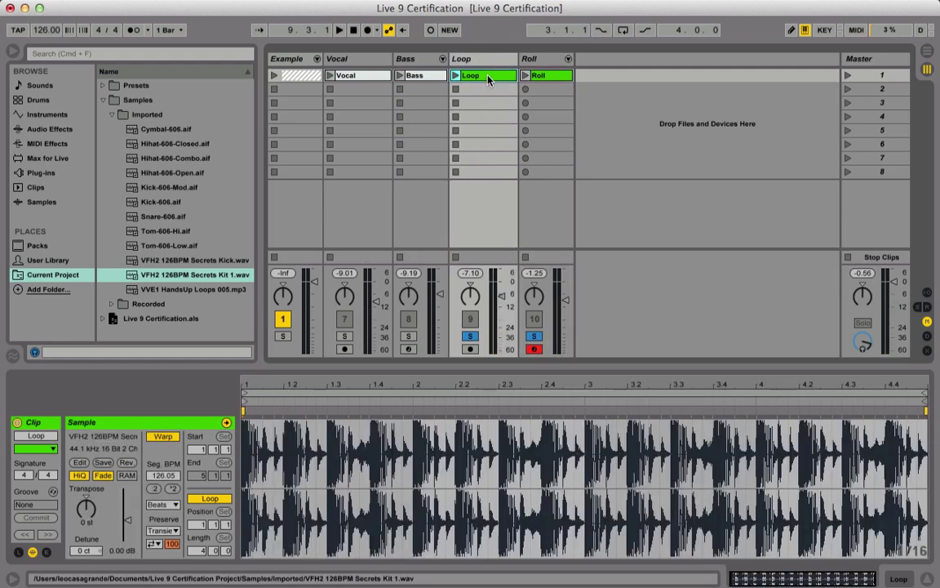
pyautogui.click(545, 76)
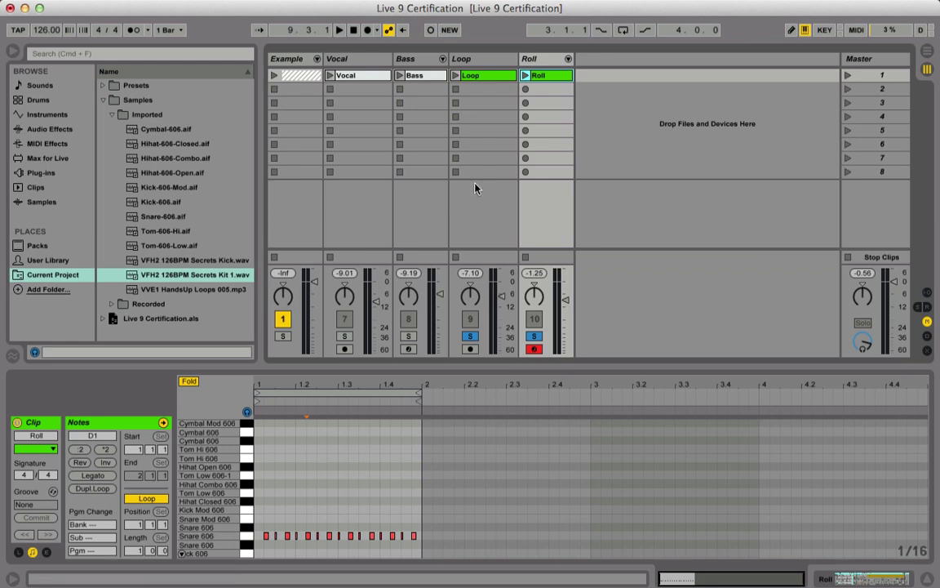
pyautogui.click(103, 99)
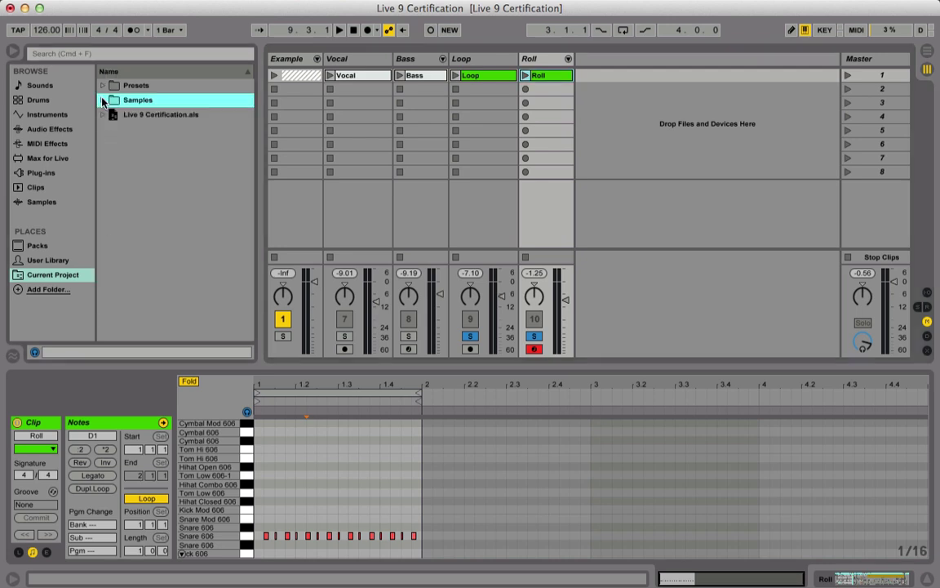
# - Add the EQ Eight audio effect to the Loop track and turn on its audition mode
pyautogui.click(57, 130)
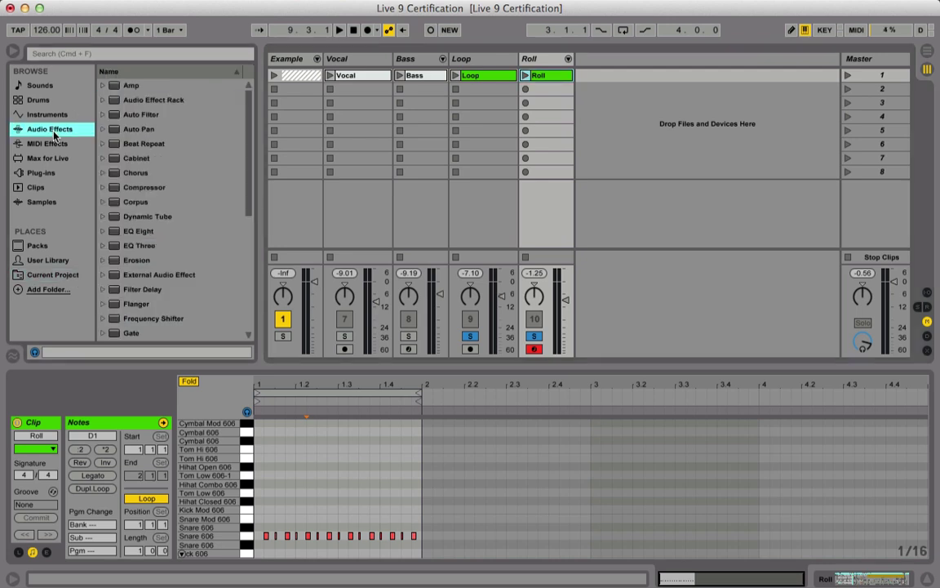
pyautogui.click(106, 230)
pyautogui.click(462, 62)
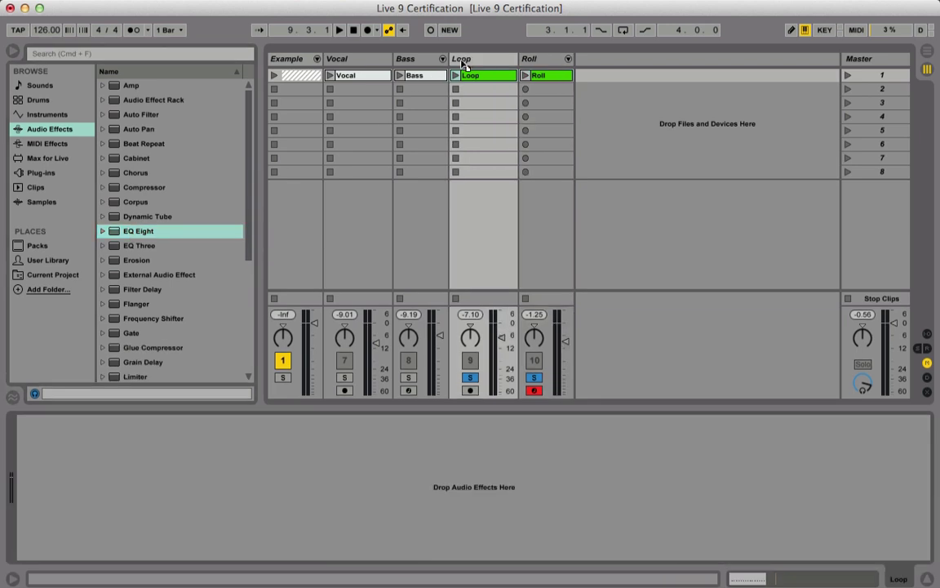
pyautogui.press('Return')
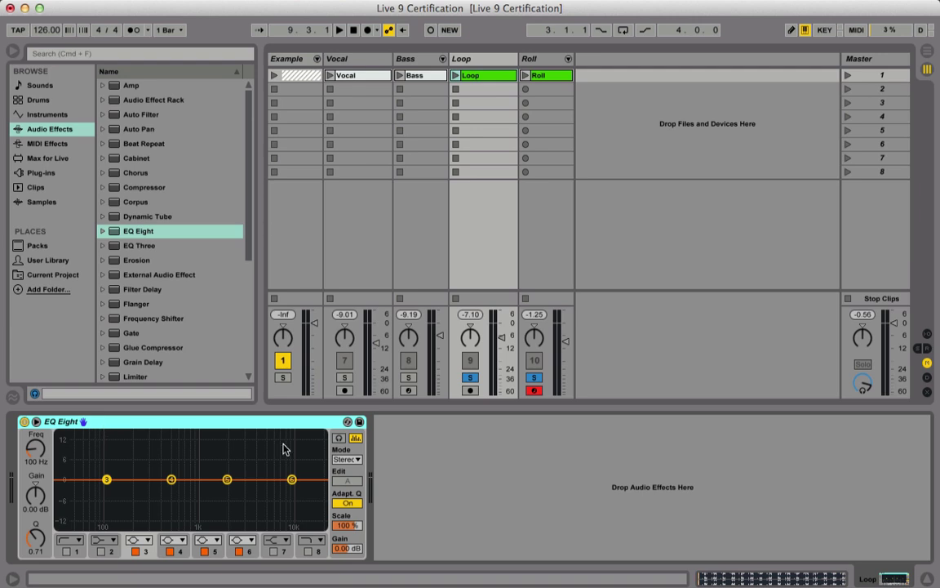
pyautogui.click(339, 439)
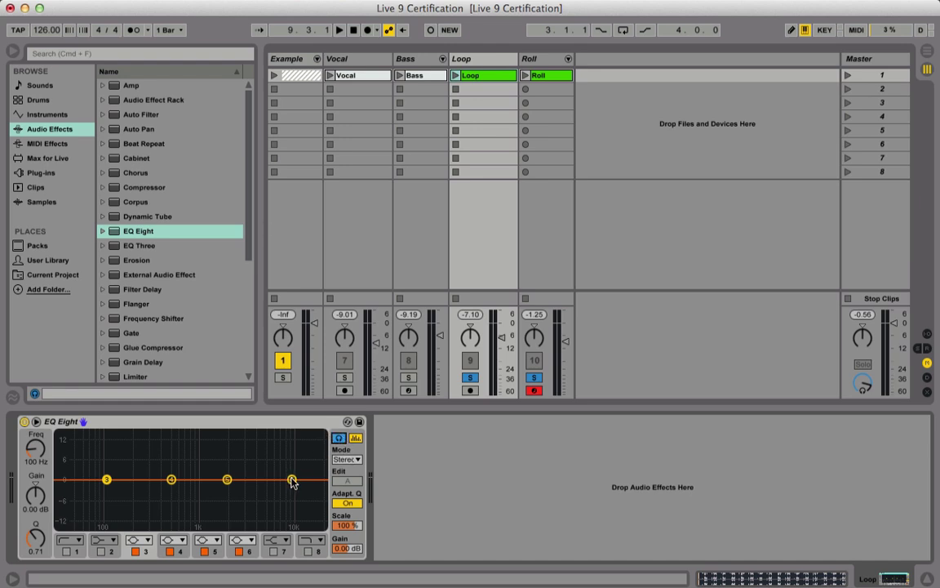
# - While the Loop clip plays, boost EQ band 6 about 6 dB near 9 kHz and band 3 about 3.4 dB near 74 Hz
pyautogui.moveTo(292, 481)
pyautogui.mouseDown()
pyautogui.moveTo(245, 443)
pyautogui.moveTo(296, 438)
pyautogui.moveTo(251, 462)
pyautogui.moveTo(147, 424)
pyautogui.moveTo(275, 413)
pyautogui.moveTo(192, 432)
pyautogui.moveTo(310, 476)
pyautogui.moveTo(283, 480)
pyautogui.moveTo(307, 447)
pyautogui.moveTo(277, 477)
pyautogui.moveTo(284, 455)
pyautogui.moveTo(306, 493)
pyautogui.moveTo(284, 479)
pyautogui.mouseUp()
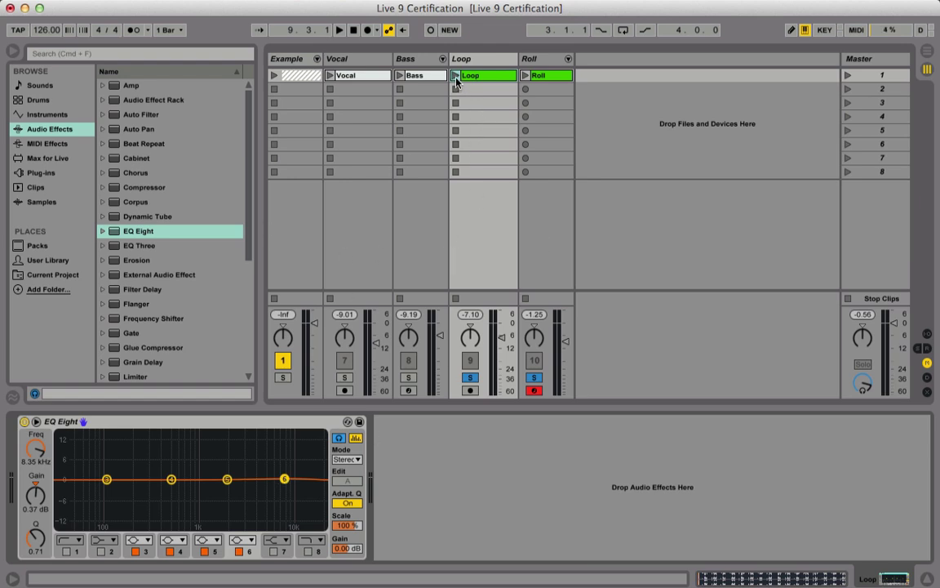
pyautogui.click(455, 75)
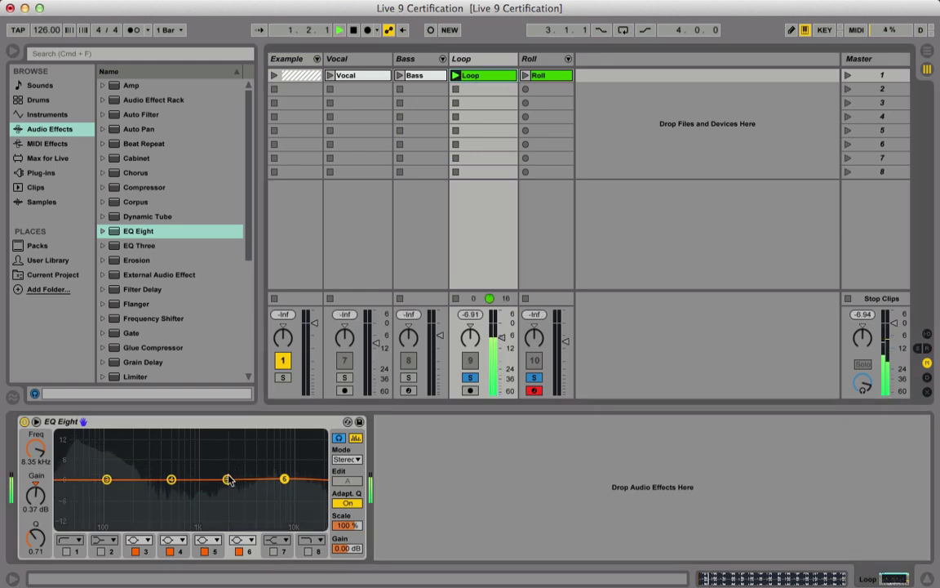
pyautogui.moveTo(284, 474)
pyautogui.mouseDown()
pyautogui.moveTo(267, 449)
pyautogui.moveTo(239, 453)
pyautogui.moveTo(317, 457)
pyautogui.moveTo(284, 453)
pyautogui.moveTo(287, 461)
pyautogui.mouseUp()
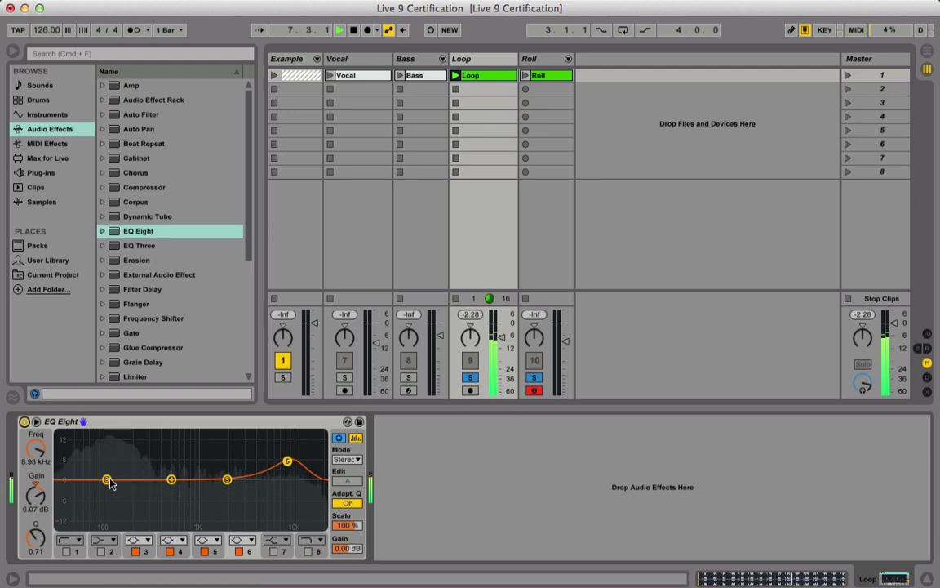
pyautogui.moveTo(111, 482); pyautogui.dragTo(95, 470)
pyautogui.press('space')
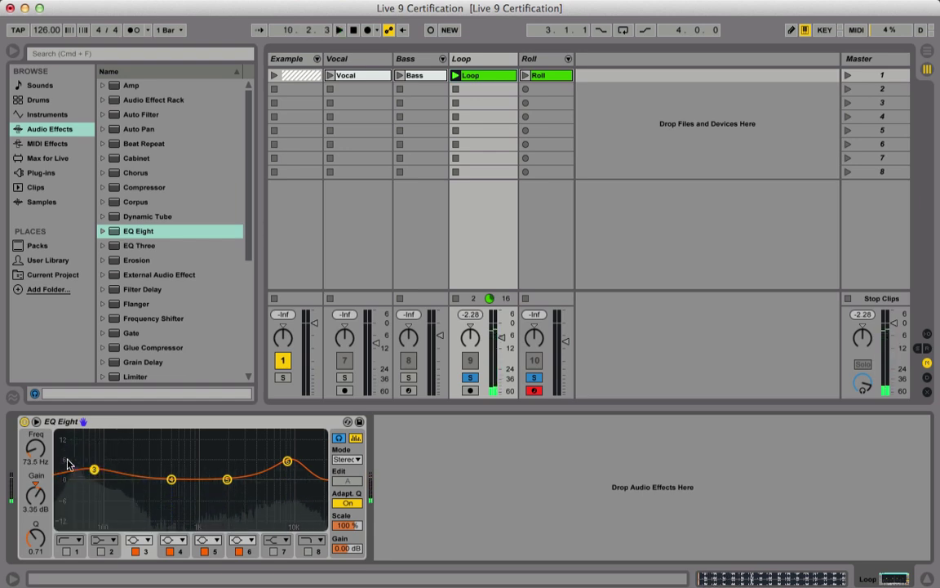
# - Try a steep low cut at 40 Hz on EQ band 1 and a steep high cut at 18 kHz on band 8
pyautogui.click(51, 430)
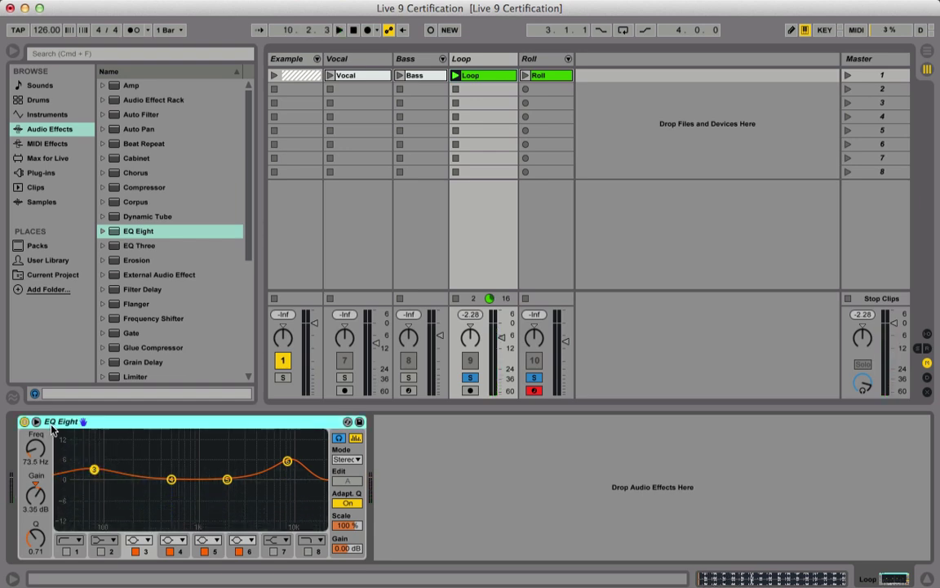
pyautogui.click(66, 552)
pyautogui.click(69, 540)
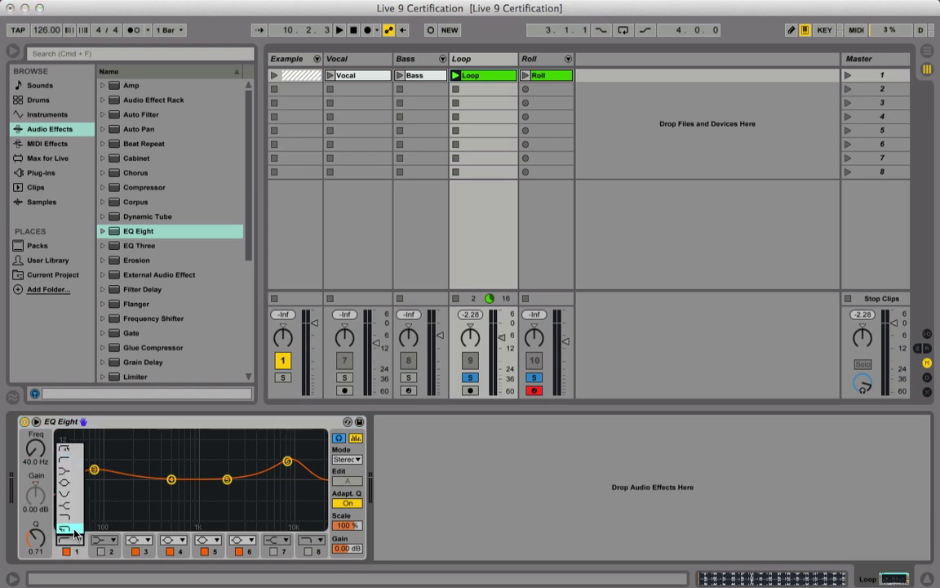
pyautogui.click(66, 460)
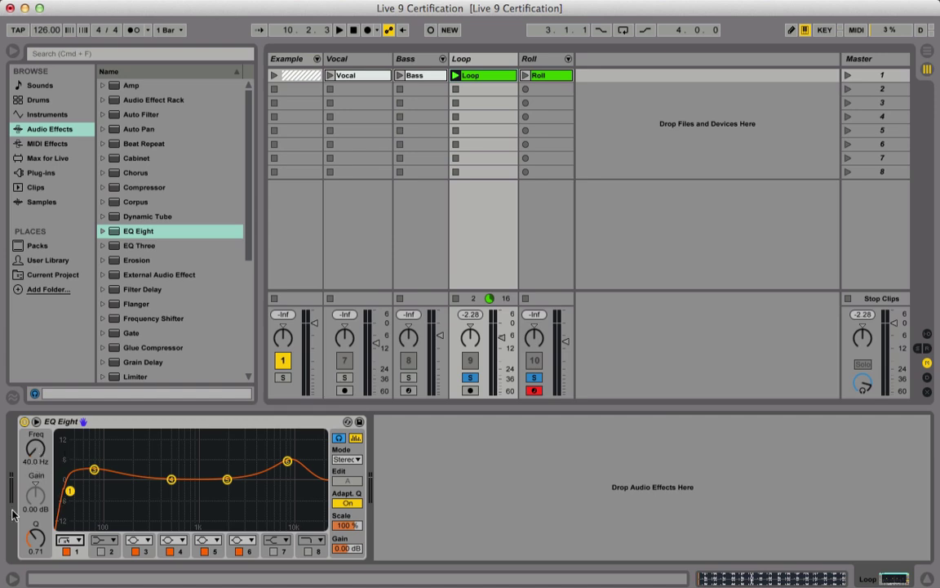
pyautogui.click(306, 551)
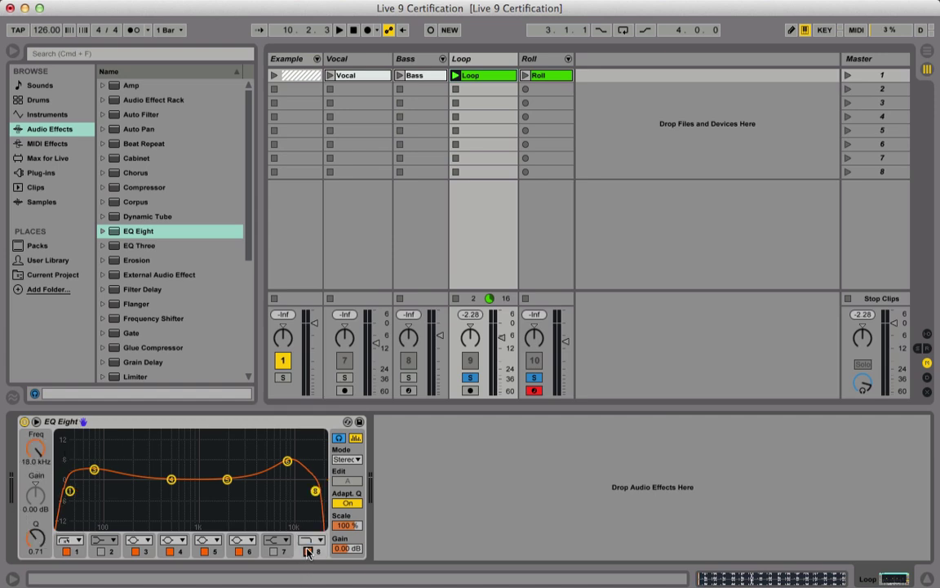
pyautogui.click(315, 540)
pyautogui.click(306, 527)
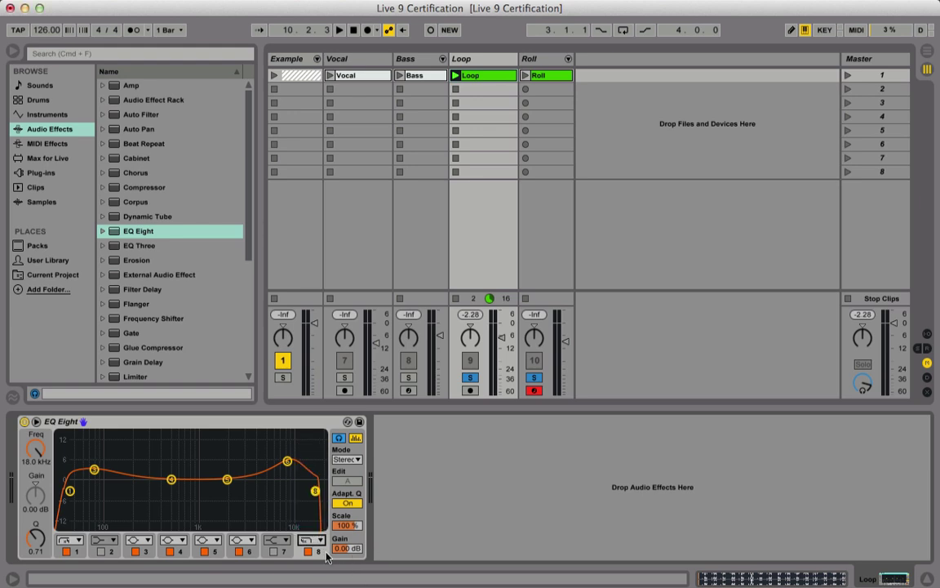
pyautogui.click(67, 551)
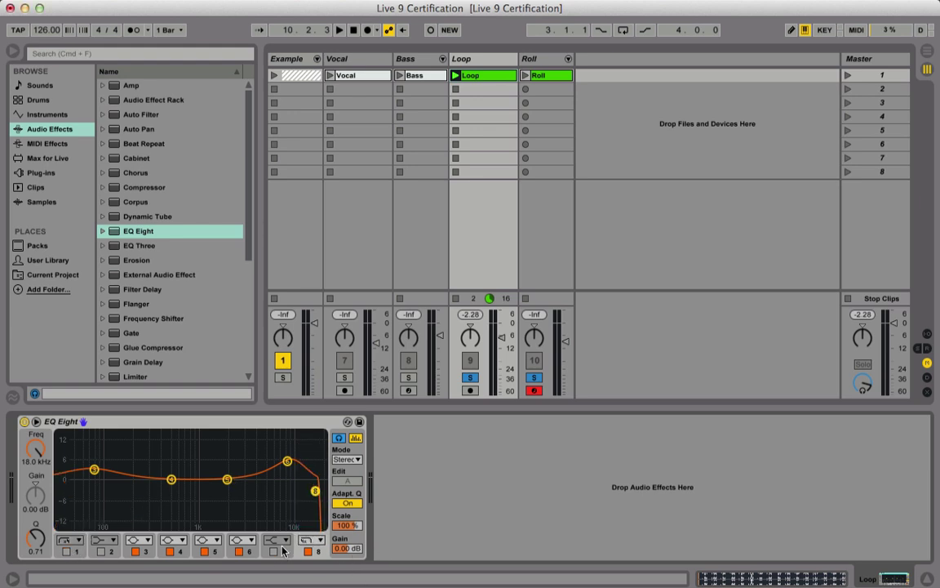
pyautogui.click(308, 552)
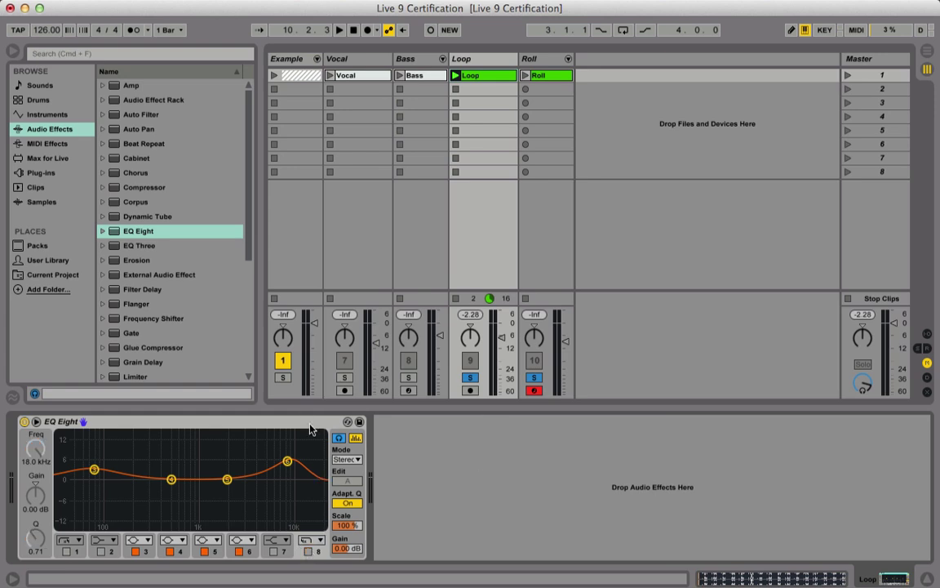
# - Narrow the Vocal track's column in the session grid
pyautogui.click(412, 62)
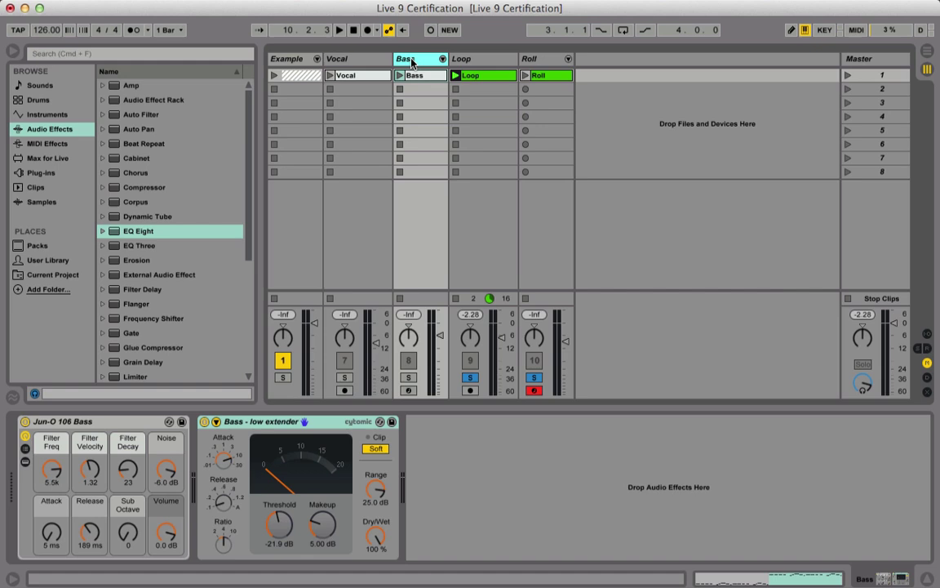
pyautogui.click(359, 60)
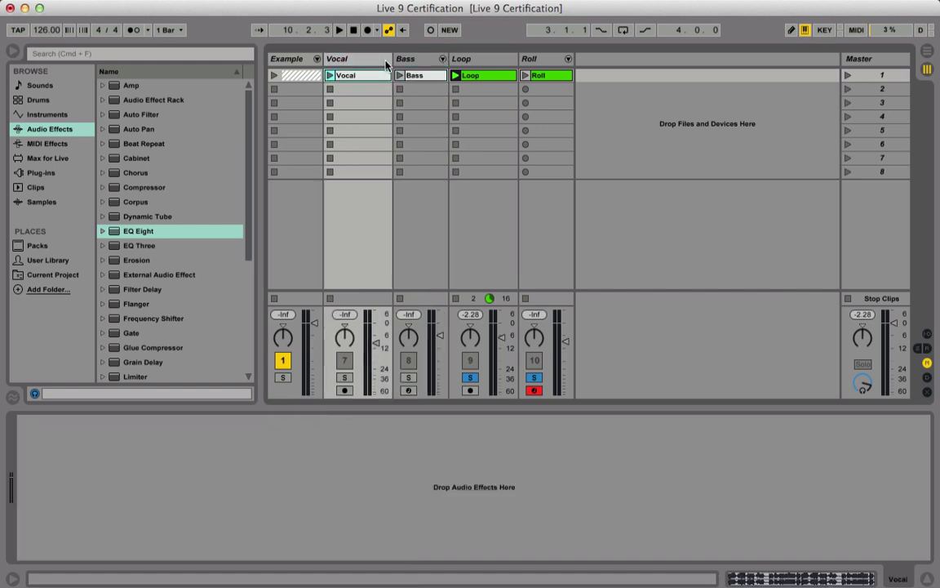
pyautogui.moveTo(389, 60); pyautogui.dragTo(376, 60)
# - Duplicate the Bass track and rename the copied track and its clip as Lead
pyautogui.click(398, 62)
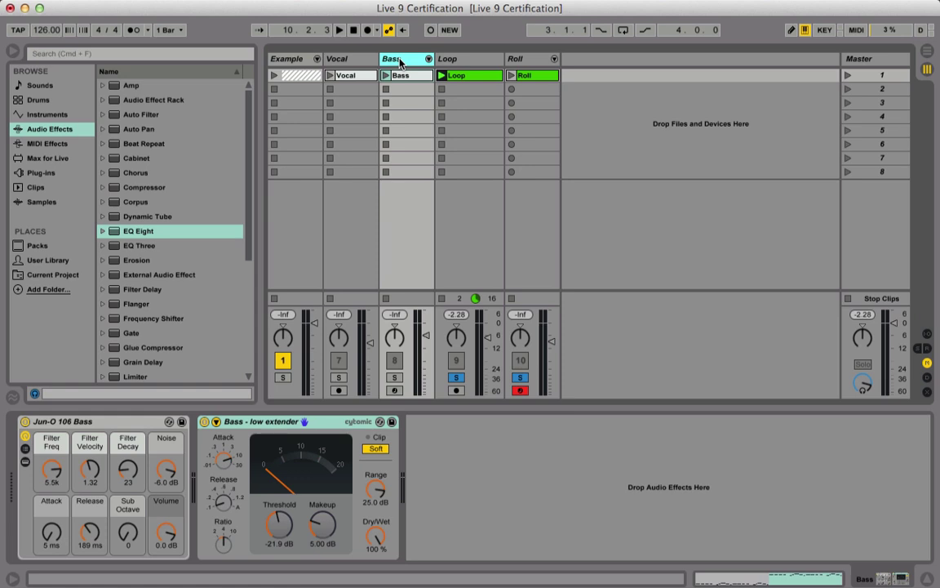
pyautogui.press('super+d')
pyautogui.press('super+r')
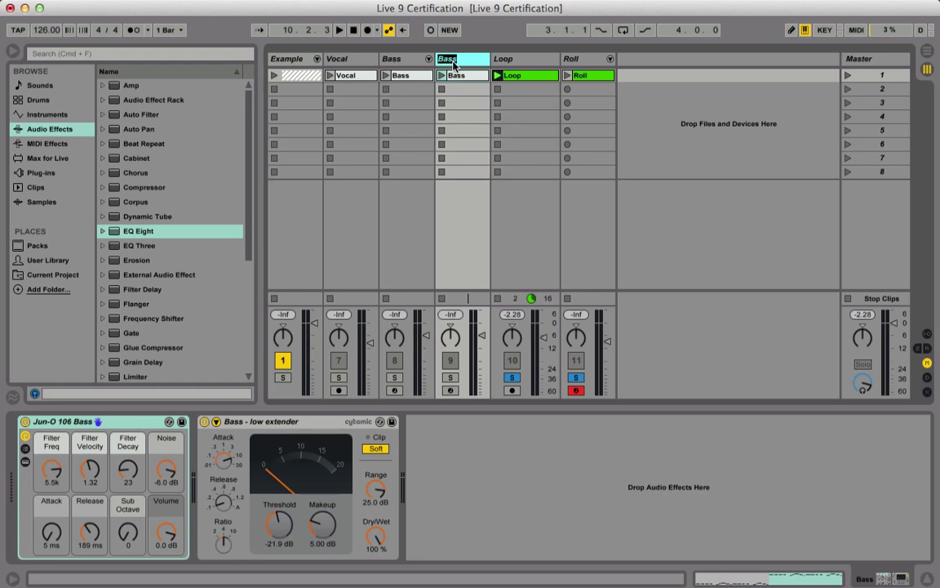
pyautogui.write('4')
pyautogui.press('Return')
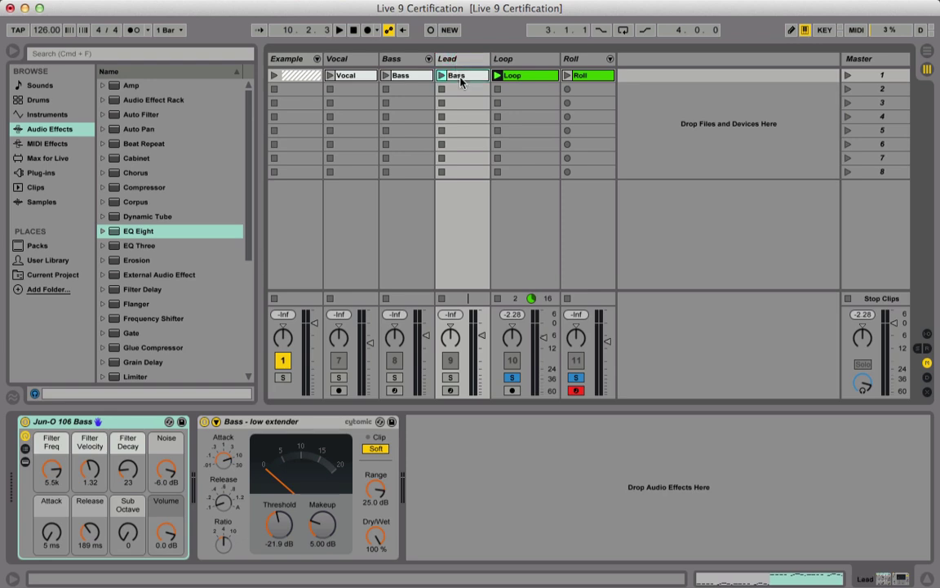
pyautogui.press('super+r')
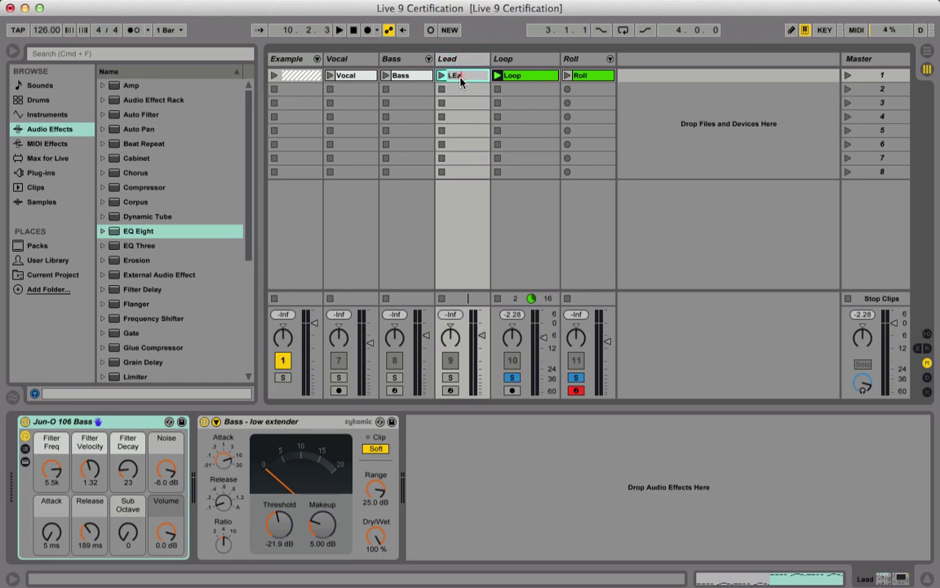
# - Colour the Lead clip light green and the Bass clip red
pyautogui.rightClick(459, 77)
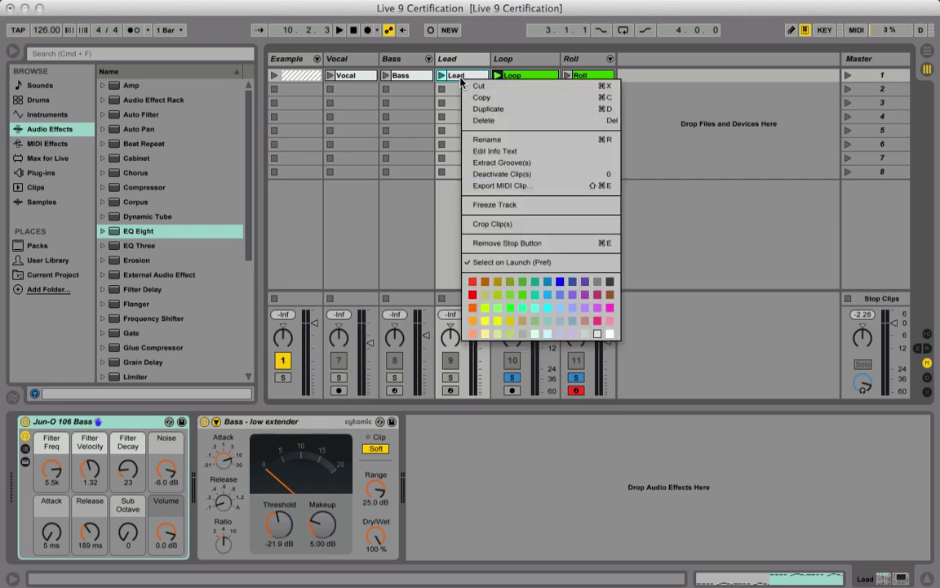
pyautogui.click(496, 308)
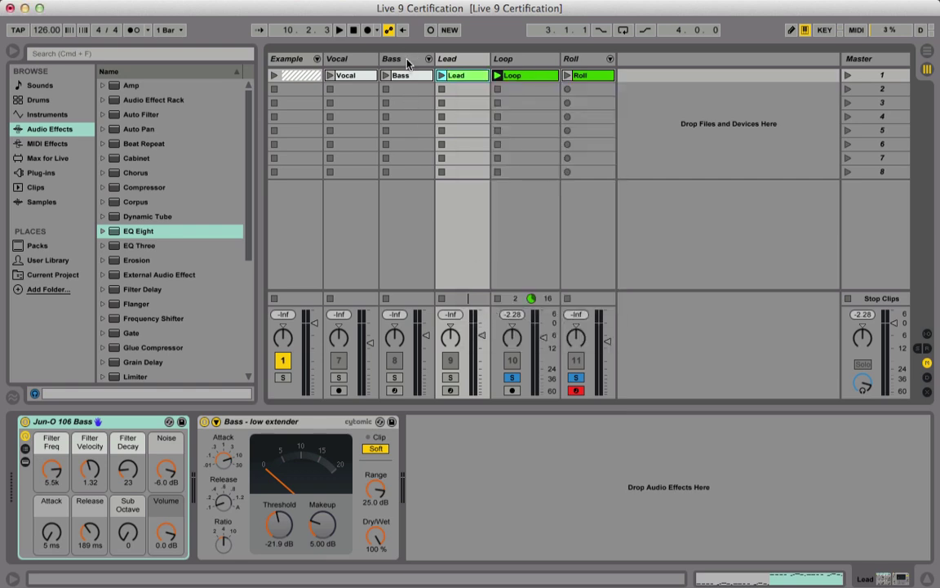
pyautogui.rightClick(406, 77)
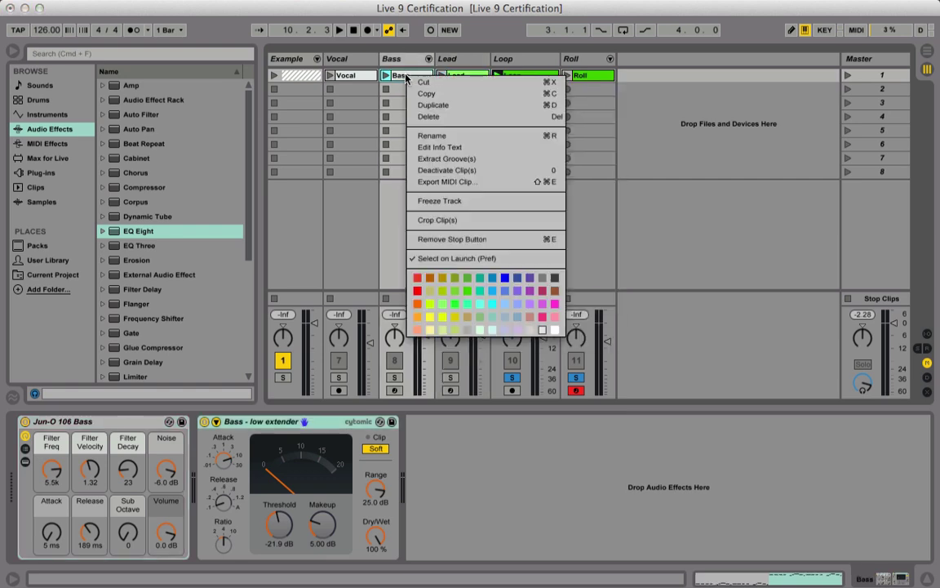
pyautogui.click(416, 281)
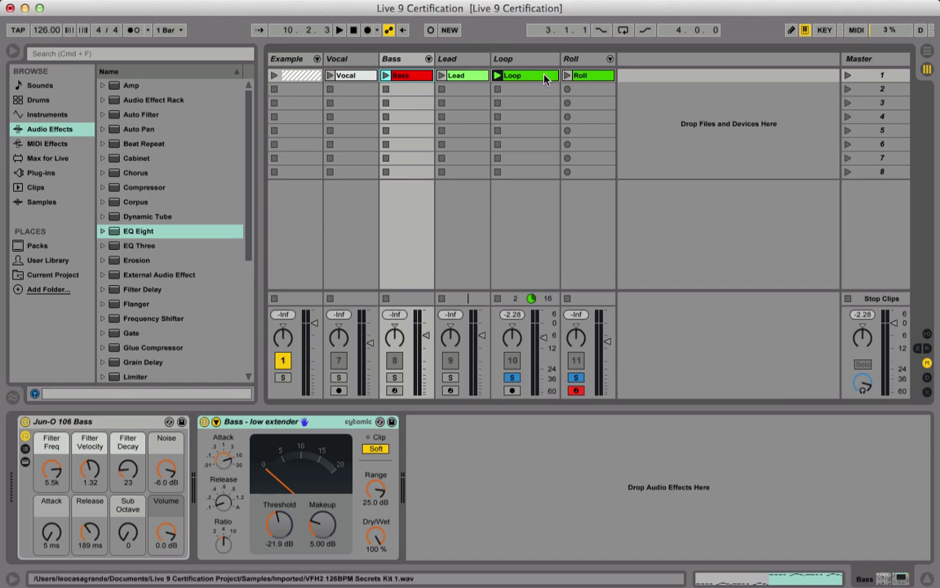
# - Unsolo the Loop and Roll tracks, play the Bass and Lead clips together, and solo the Lead track
pyautogui.click(463, 75)
pyautogui.doubleClick(459, 79)
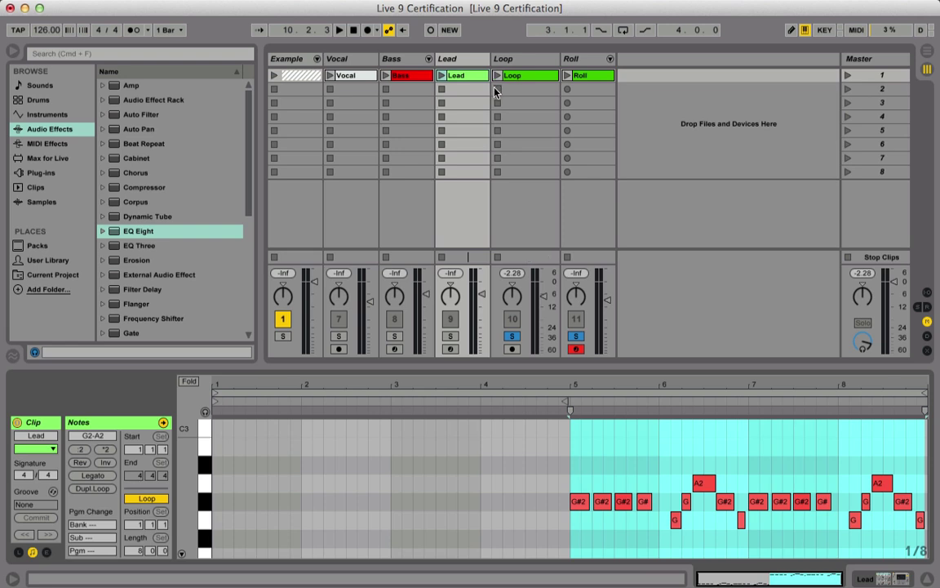
pyautogui.click(387, 76)
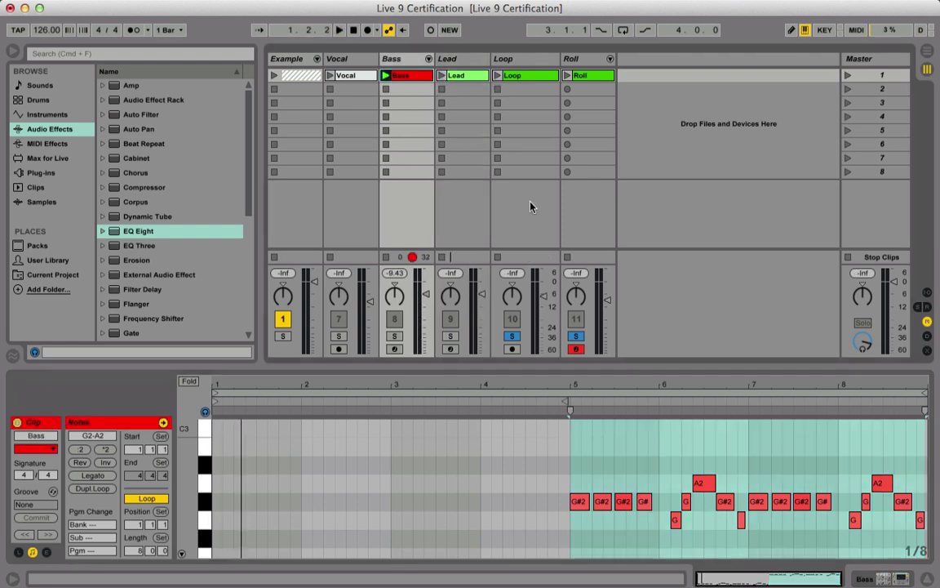
pyautogui.click(514, 337)
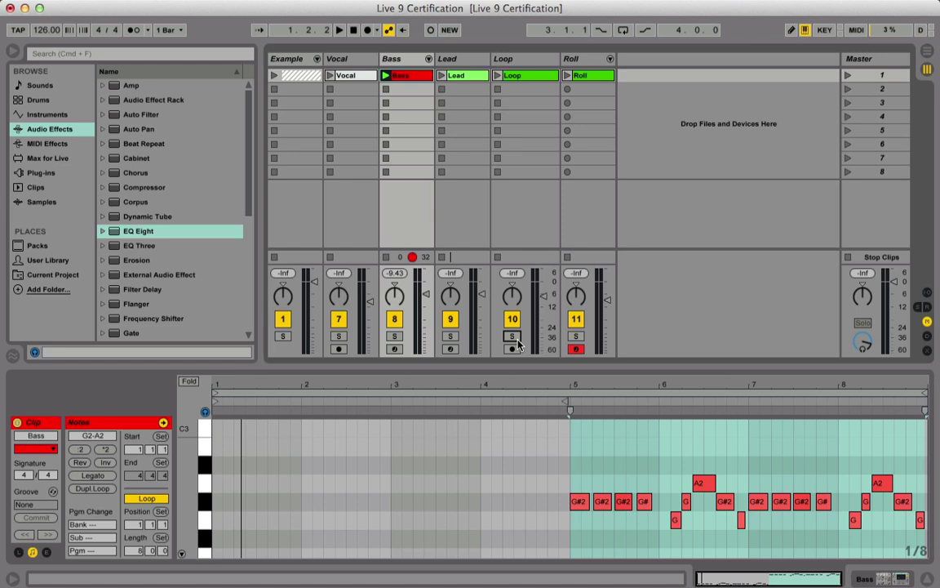
pyautogui.click(441, 75)
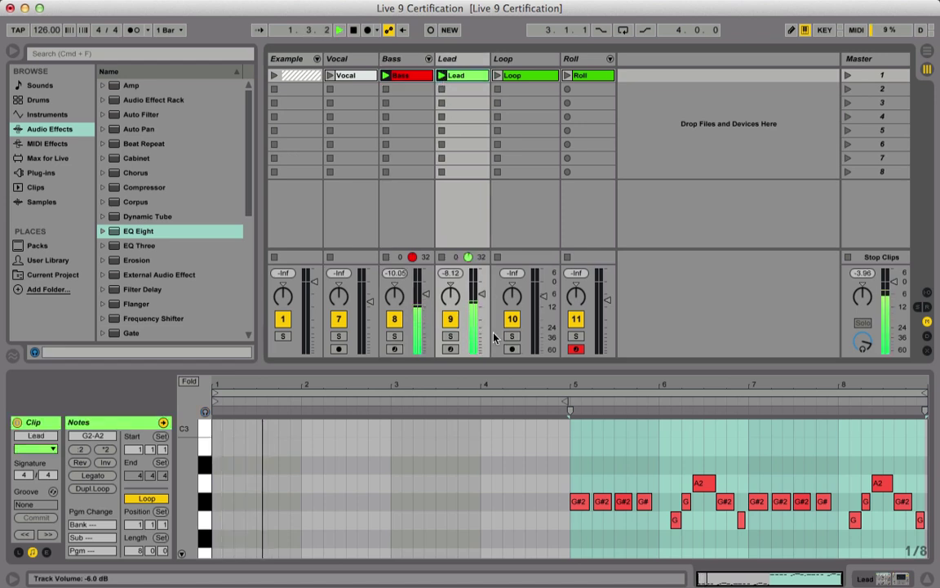
pyautogui.click(449, 335)
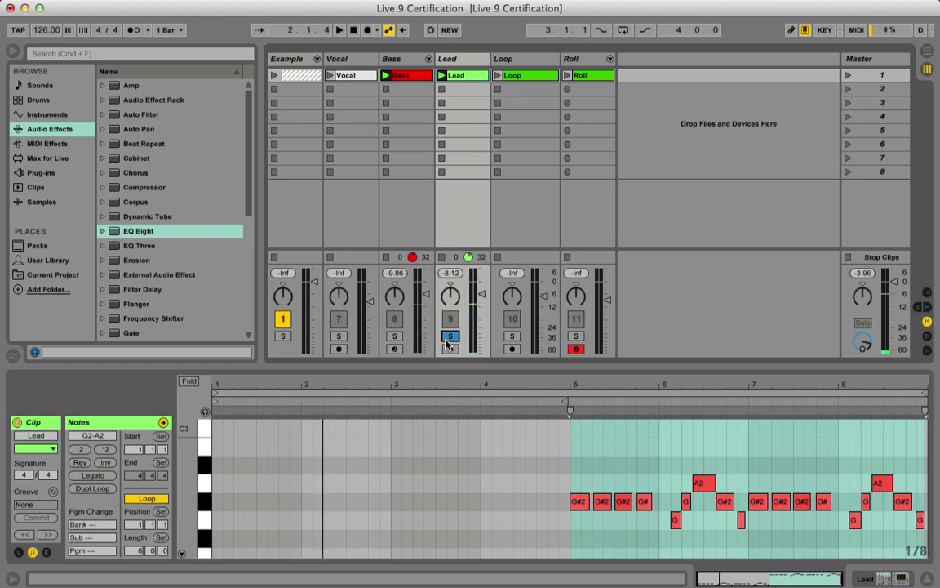
# - Delete the Bass - low extender compressor from the Lead track's devices
pyautogui.doubleClick(448, 58)
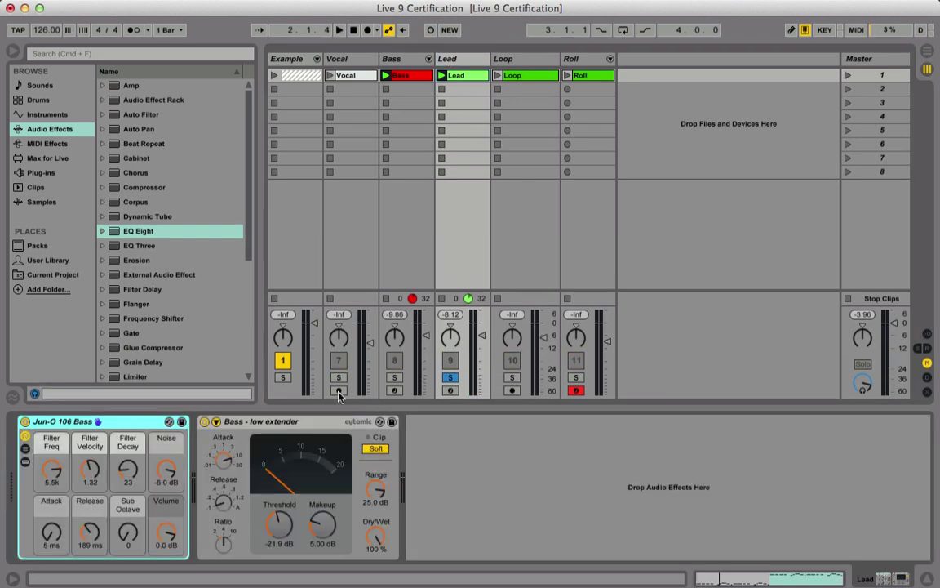
pyautogui.click(250, 423)
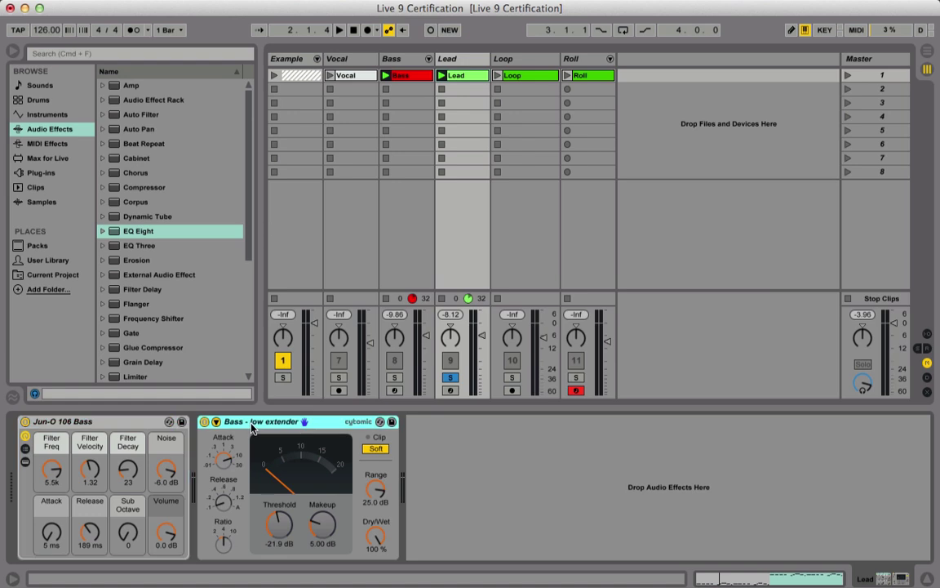
pyautogui.press('Delete')
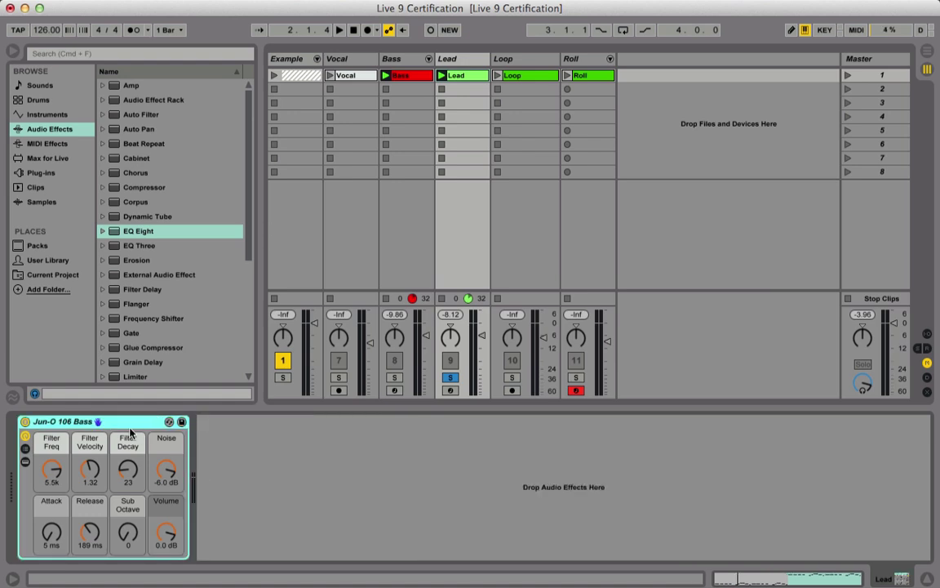
# - Swap the Lead track's Jun-O 106 Bass for the 10 Saws Lead preset from Synth Lead and collapse its devices
pyautogui.click(460, 60)
pyautogui.click(170, 422)
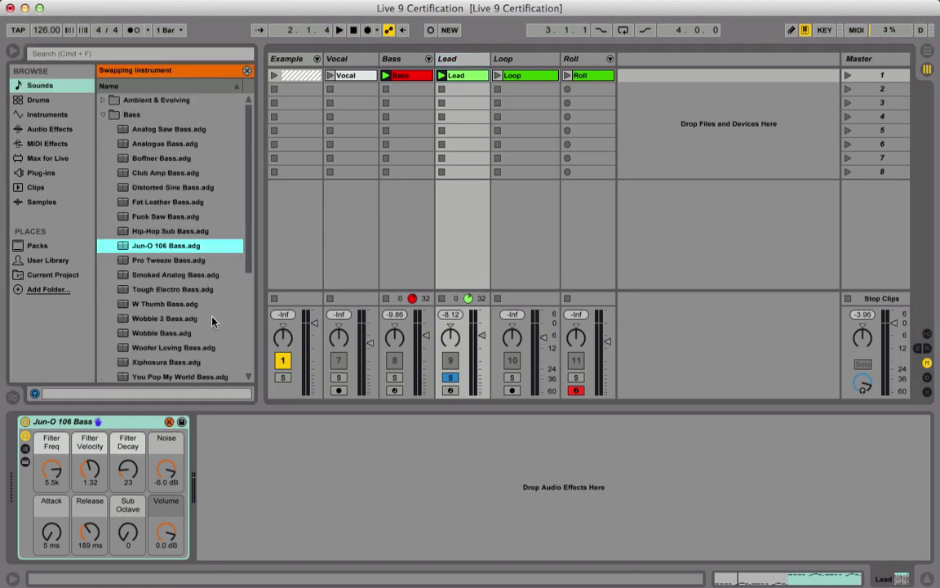
pyautogui.click(72, 54)
pyautogui.write('Lead')
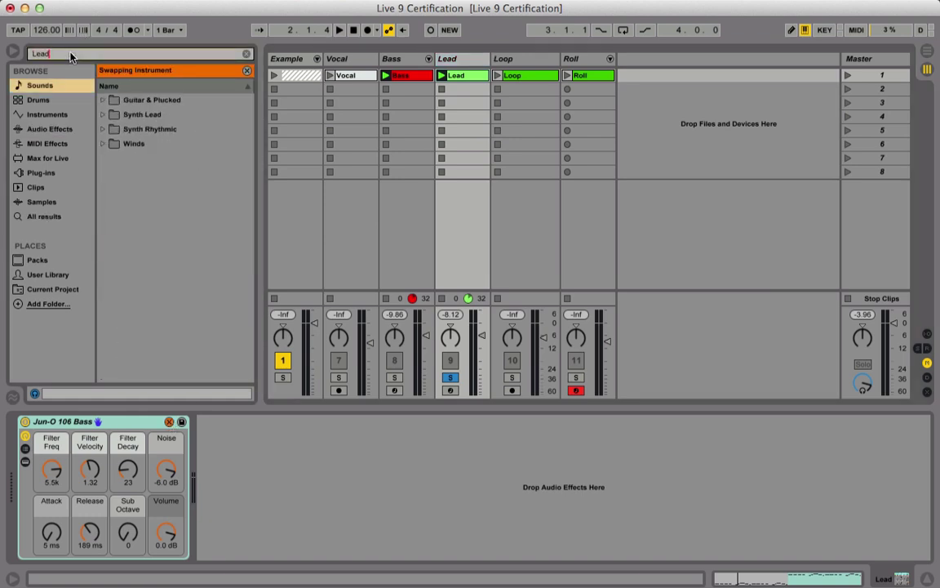
pyautogui.click(102, 114)
pyautogui.click(137, 145)
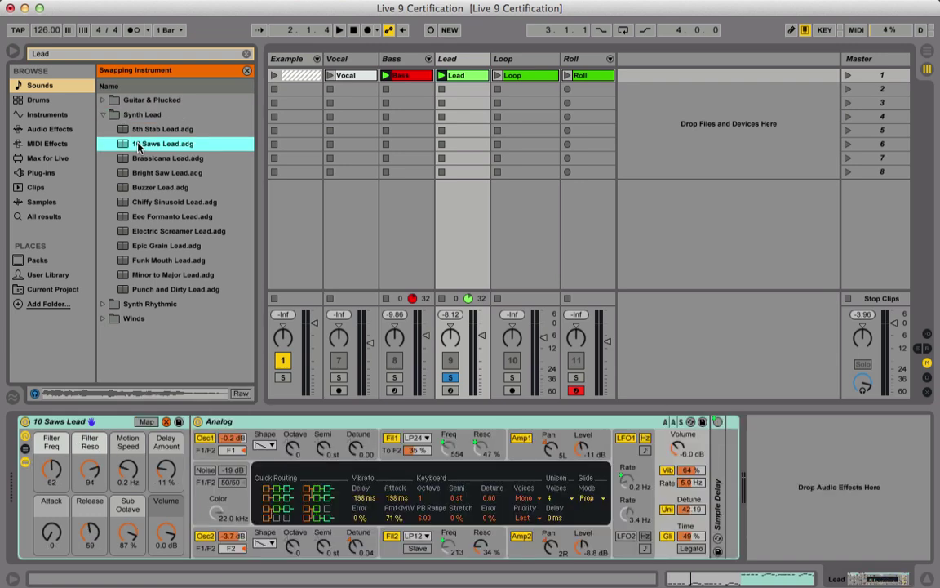
pyautogui.click(25, 462)
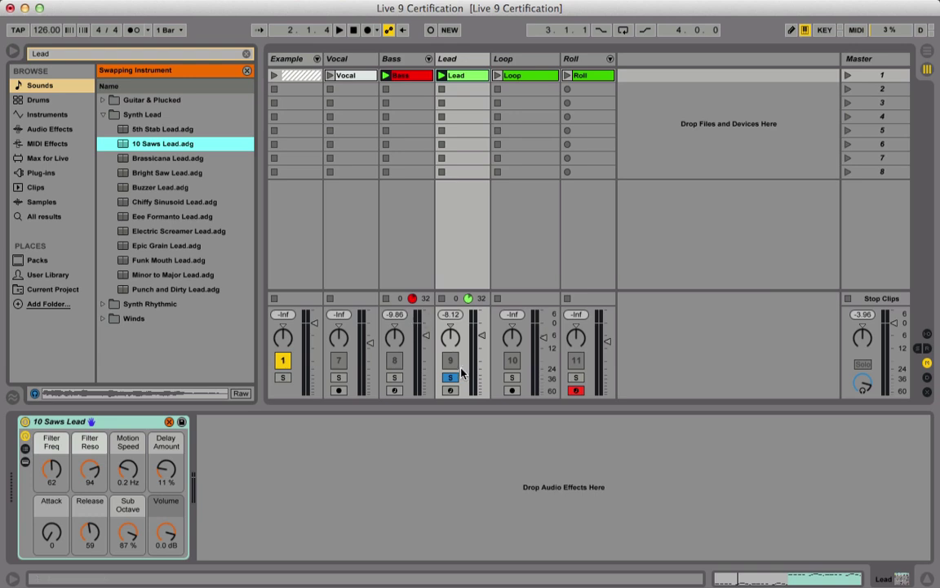
# - Exit preset swapping, unsolo the Lead track and audition it together with the Bass
pyautogui.press('space')
pyautogui.press('space')
pyautogui.press('q')
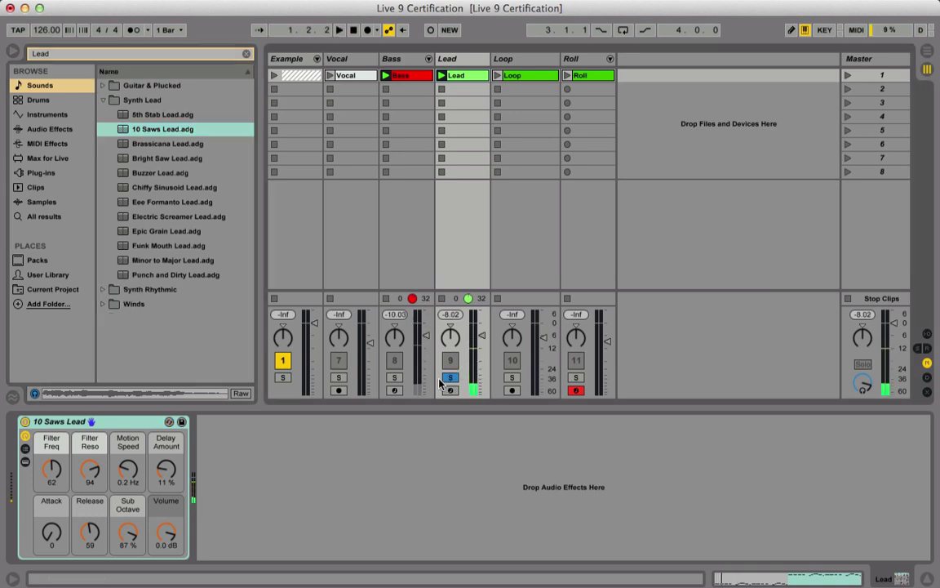
pyautogui.click(450, 378)
pyautogui.press('space')
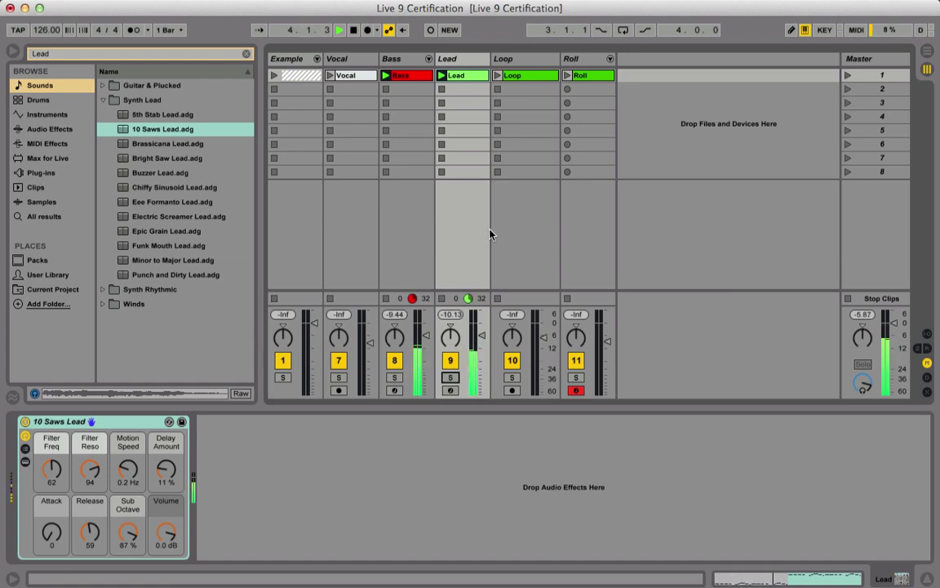
# - Apply Legato to all notes in the Lead clip and play back the result
pyautogui.doubleClick(459, 76)
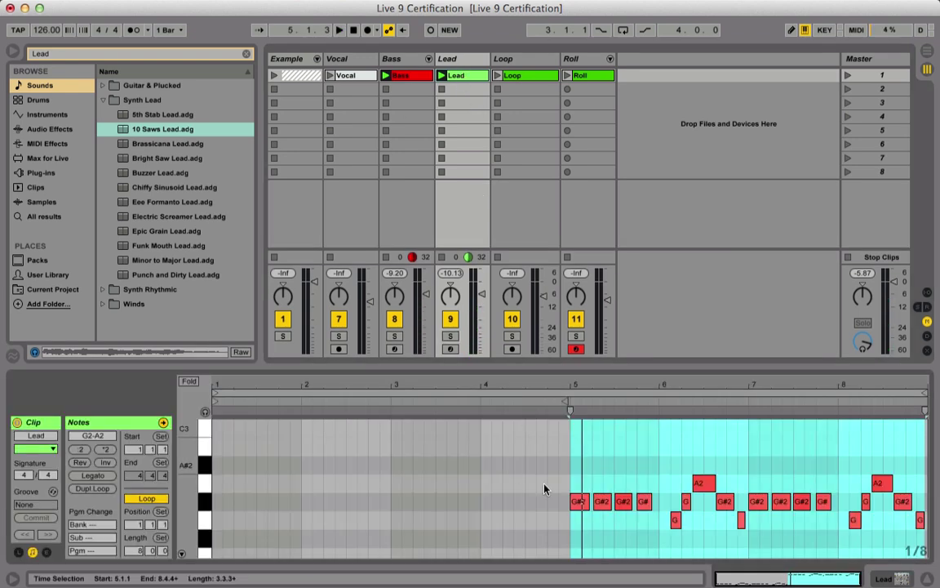
pyautogui.click(513, 480)
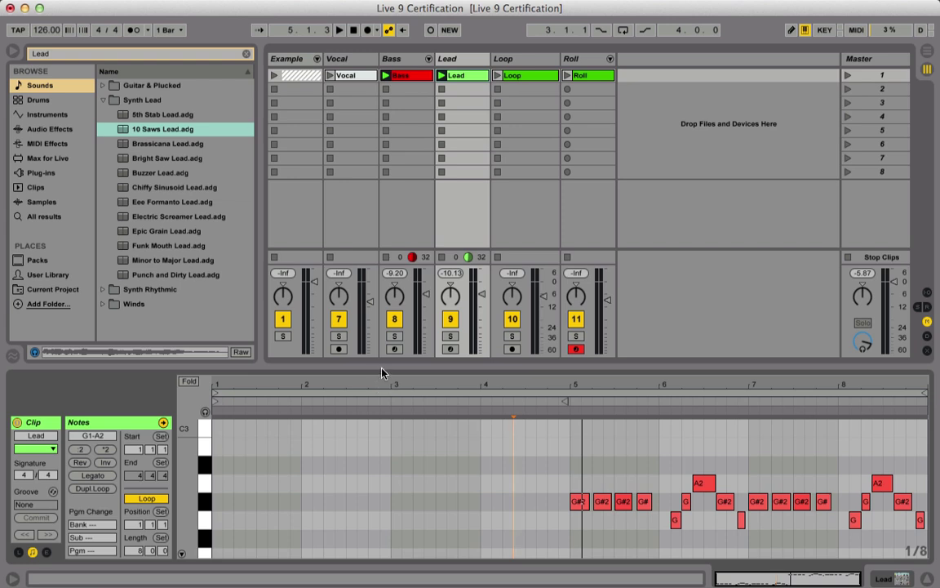
pyautogui.moveTo(377, 370); pyautogui.dragTo(385, 283)
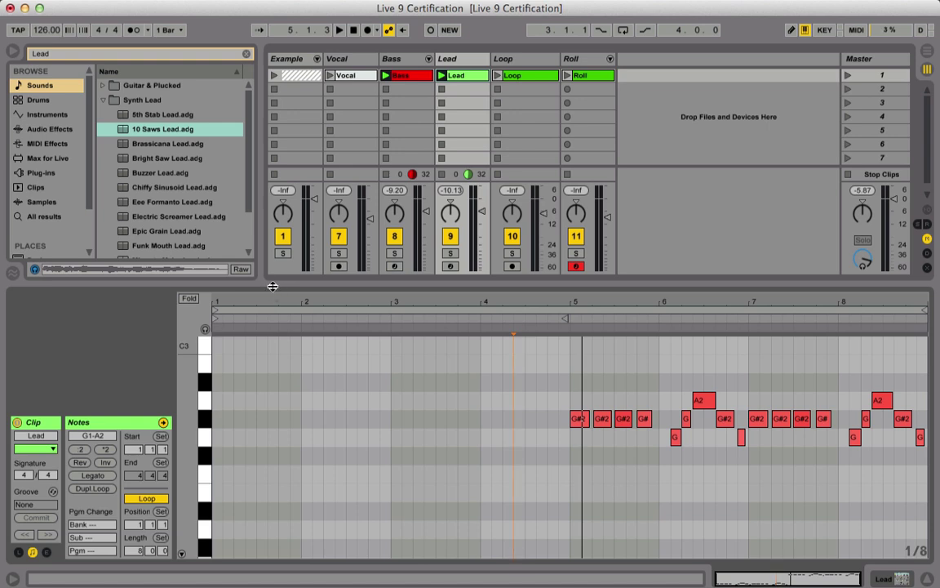
pyautogui.moveTo(273, 286); pyautogui.dragTo(275, 176)
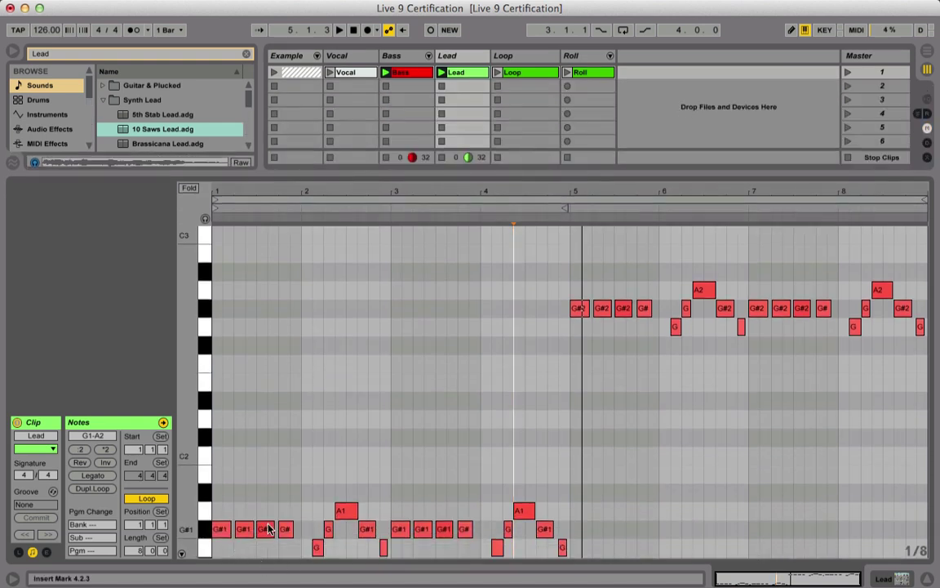
pyautogui.click(92, 475)
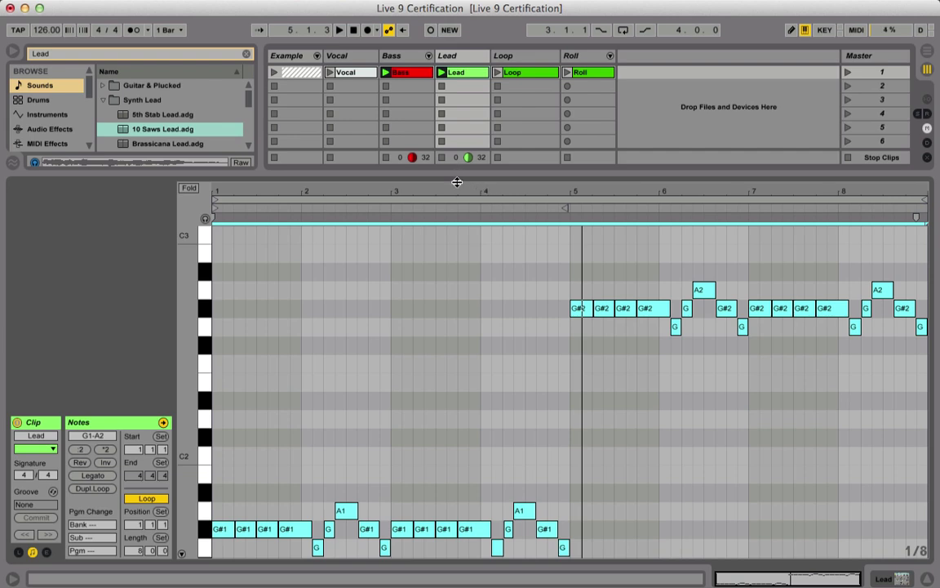
pyautogui.moveTo(457, 182); pyautogui.dragTo(439, 287)
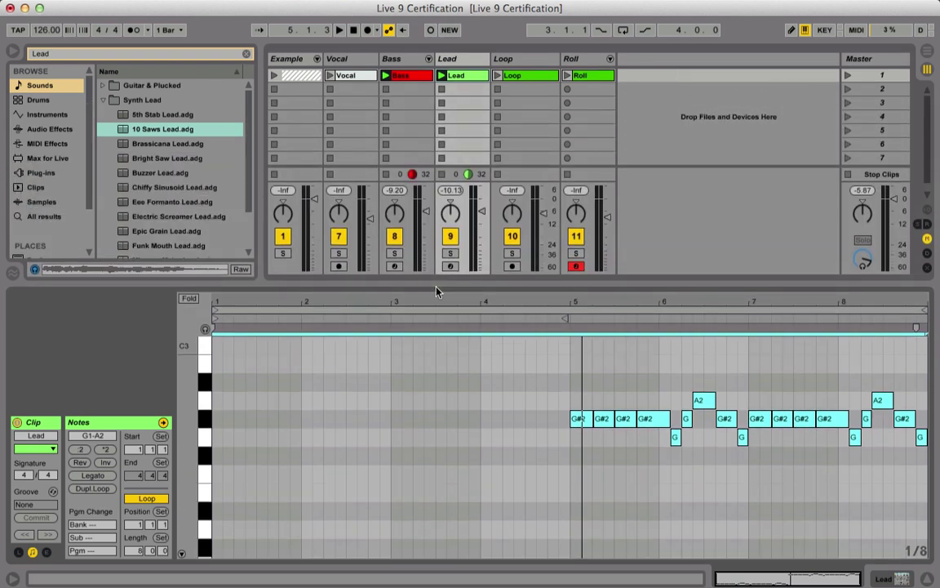
pyautogui.press('space')
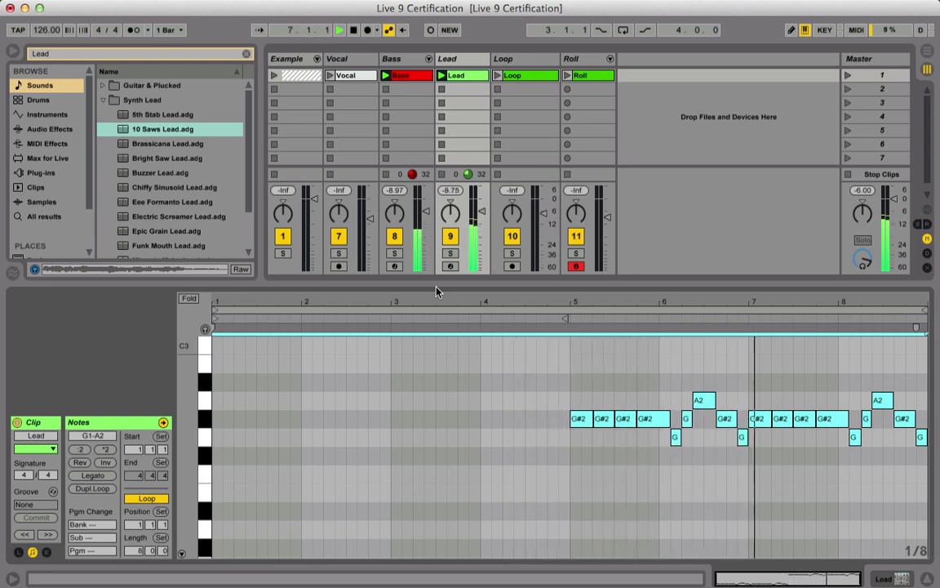
pyautogui.press('space')
# - Invert the Lead clip's G2 to A2 notes in bar 6, from 6.1.3 to 6.4.4
pyautogui.click(614, 500)
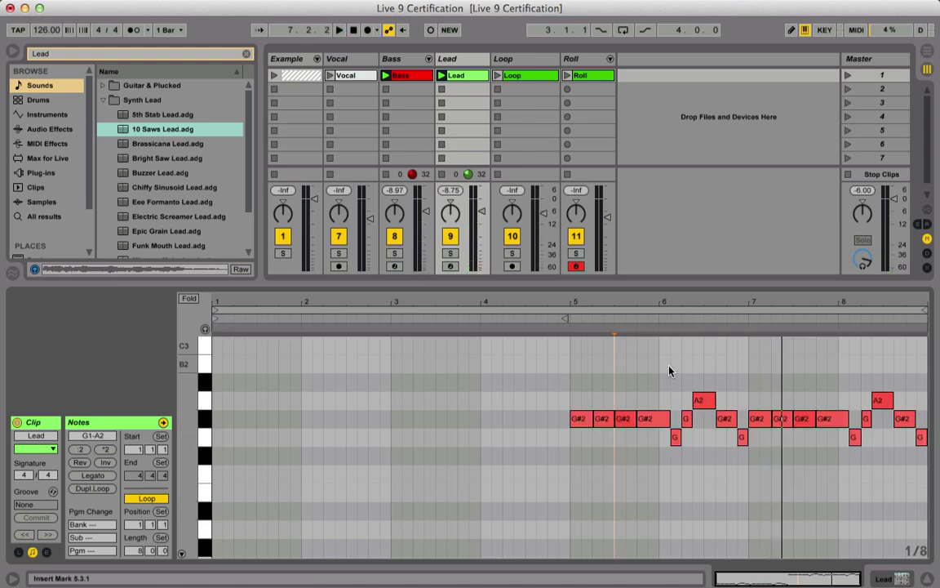
pyautogui.moveTo(671, 367); pyautogui.dragTo(700, 445)
pyautogui.moveTo(732, 489); pyautogui.dragTo(742, 485)
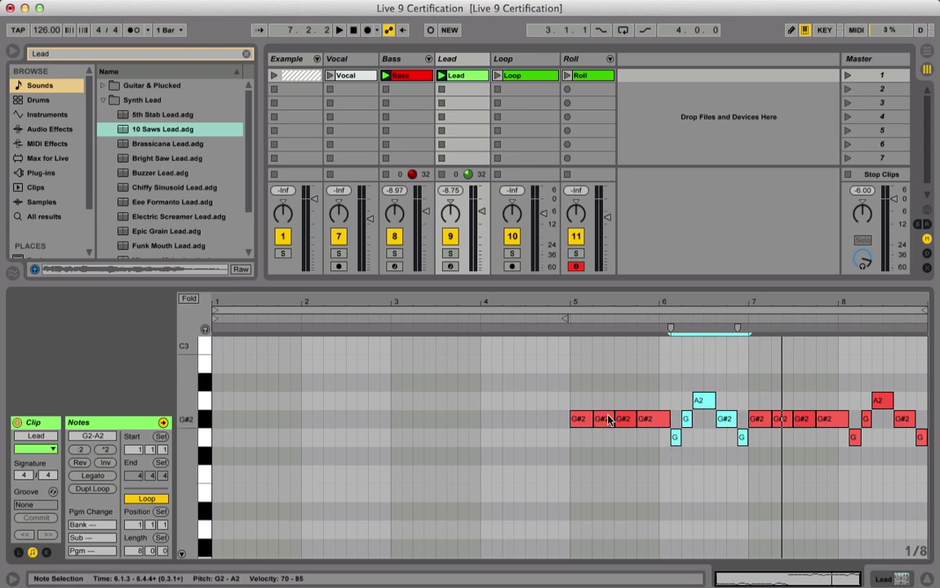
pyautogui.click(104, 462)
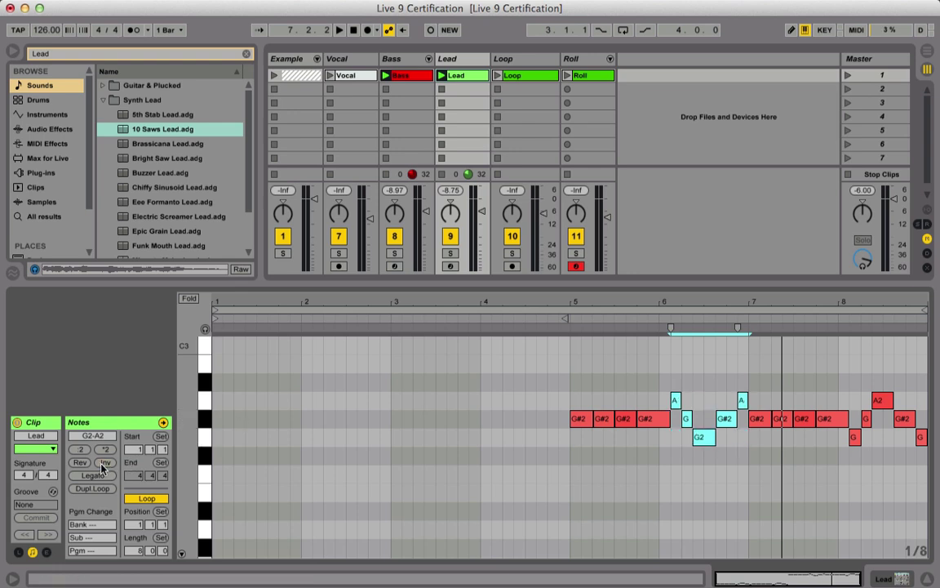
# - Invert the Lead clip's closing group of G2 to A2 notes in bar 8 and play back the clip
pyautogui.moveTo(849, 376); pyautogui.dragTo(906, 437)
pyautogui.click(852, 374)
pyautogui.moveTo(855, 373); pyautogui.dragTo(921, 453)
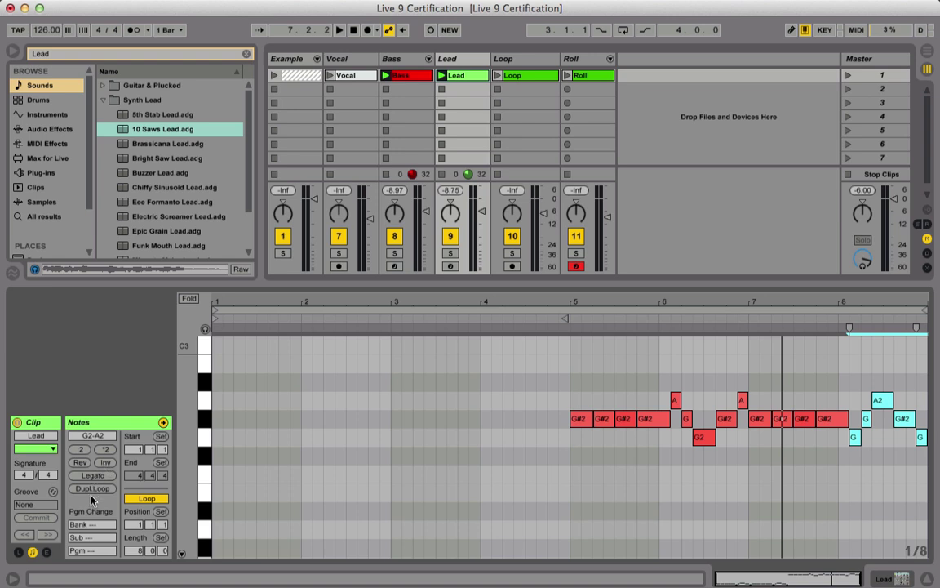
pyautogui.click(107, 465)
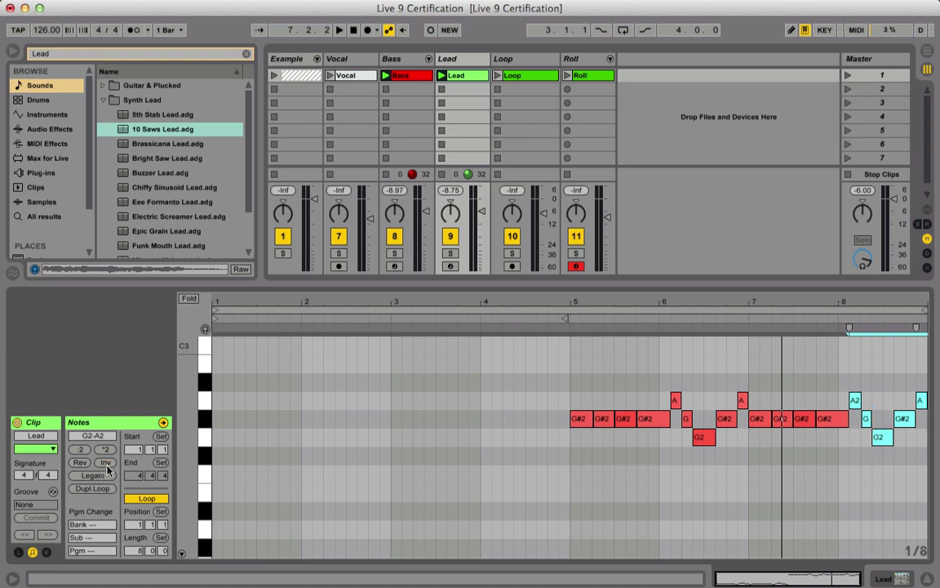
pyautogui.press('space')
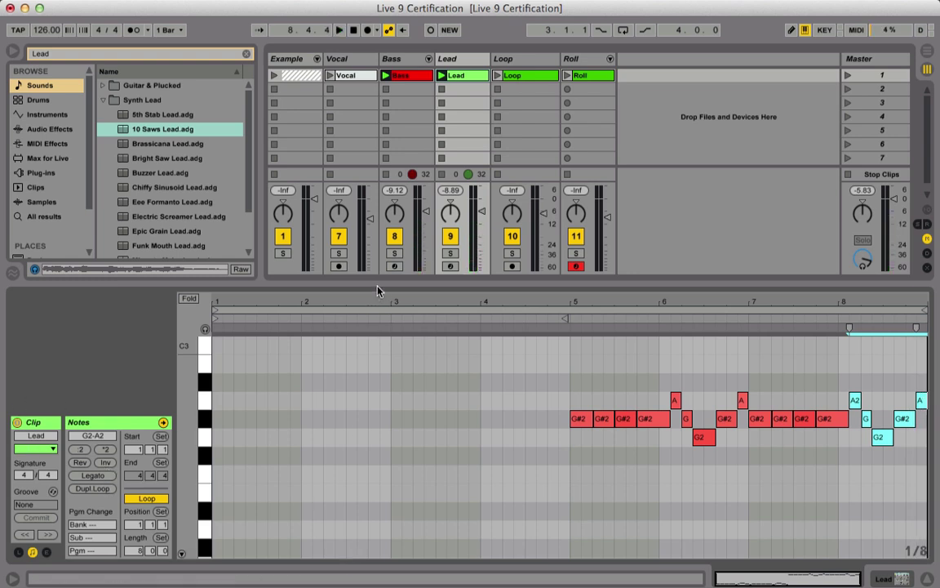
# - Add the Max for Live Audio Rate Pan preset Inside Outsky to the Lead track
pyautogui.moveTo(378, 281); pyautogui.dragTo(356, 406)
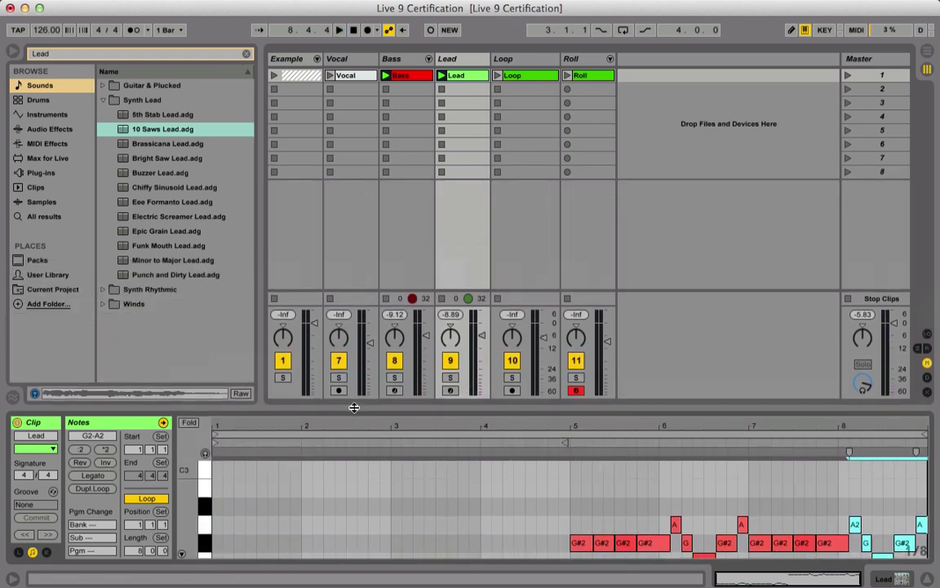
pyautogui.click(102, 100)
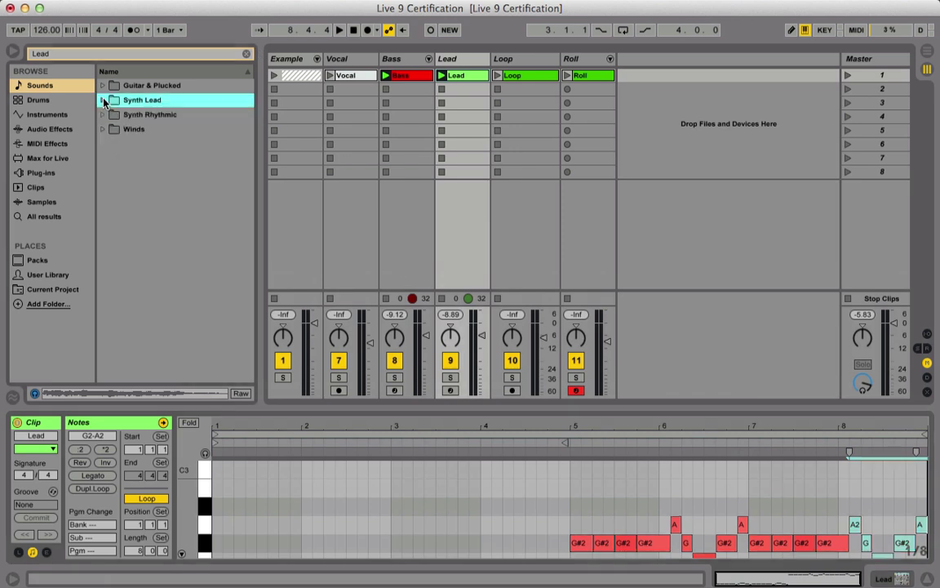
pyautogui.click(57, 132)
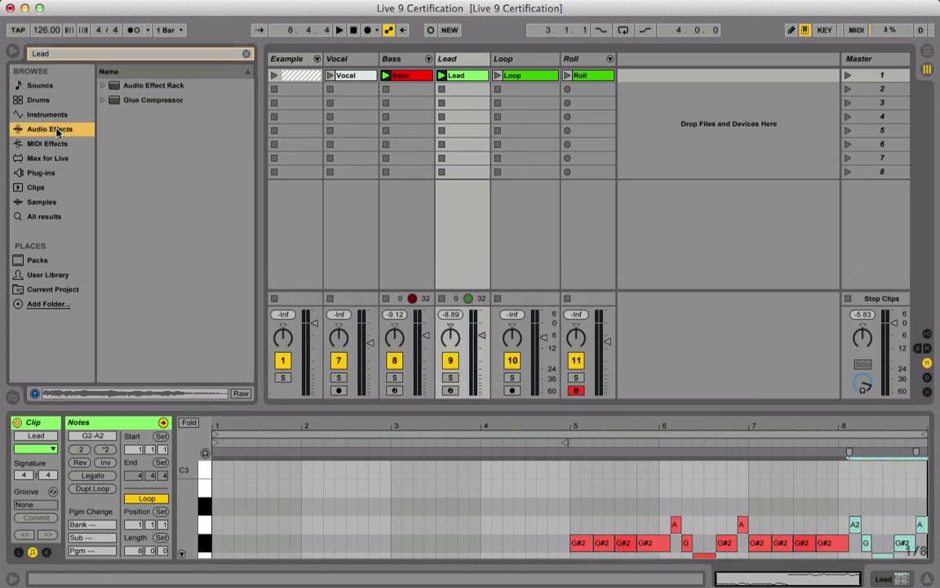
pyautogui.click(45, 157)
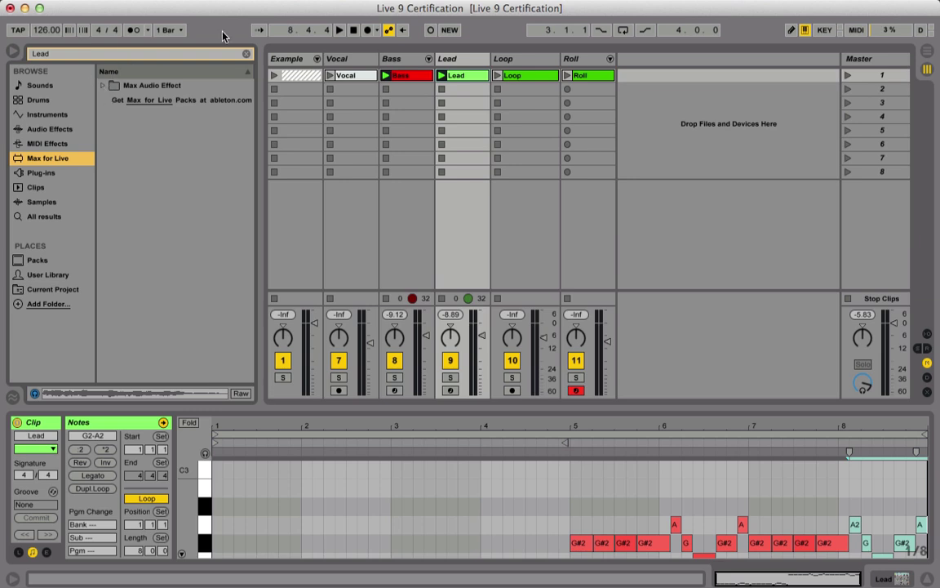
pyautogui.click(246, 54)
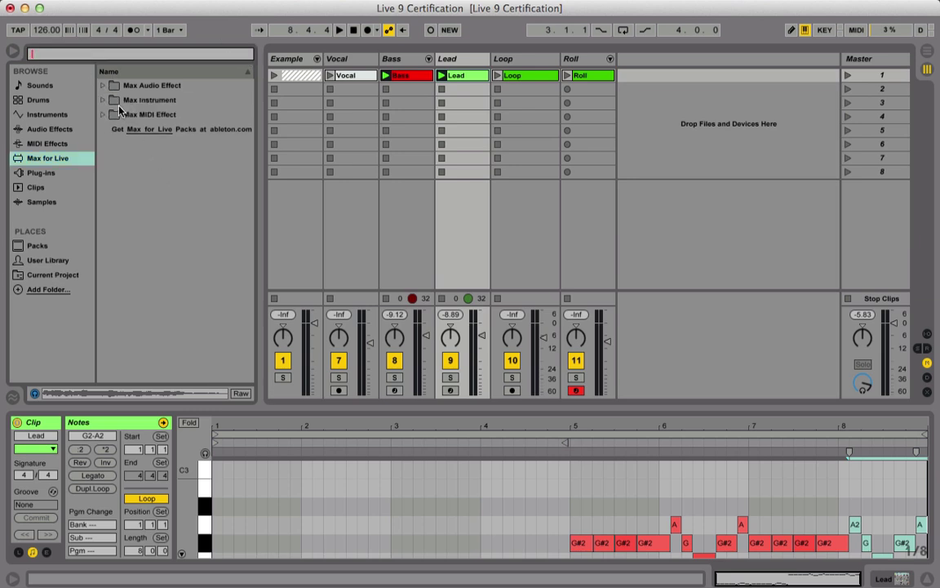
pyautogui.click(102, 86)
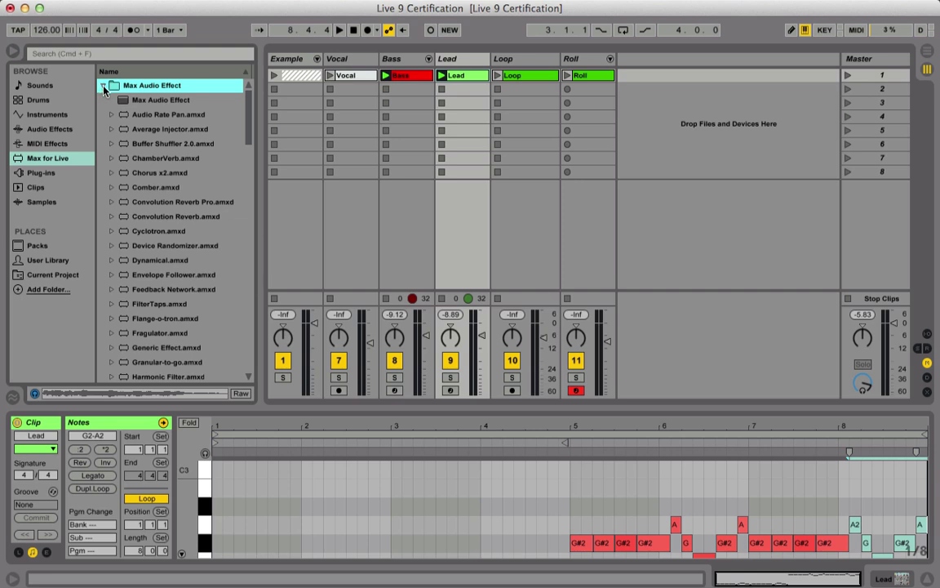
pyautogui.click(112, 115)
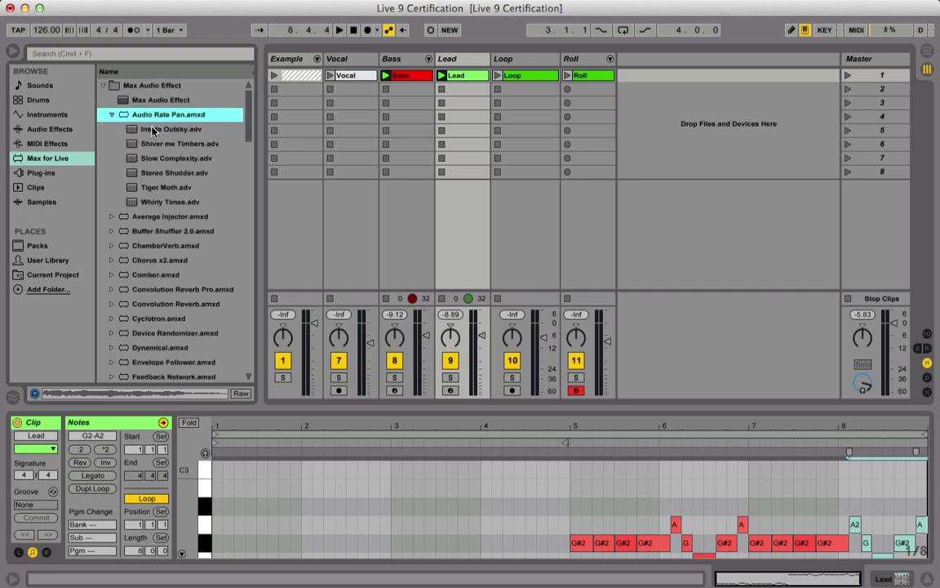
pyautogui.click(153, 131)
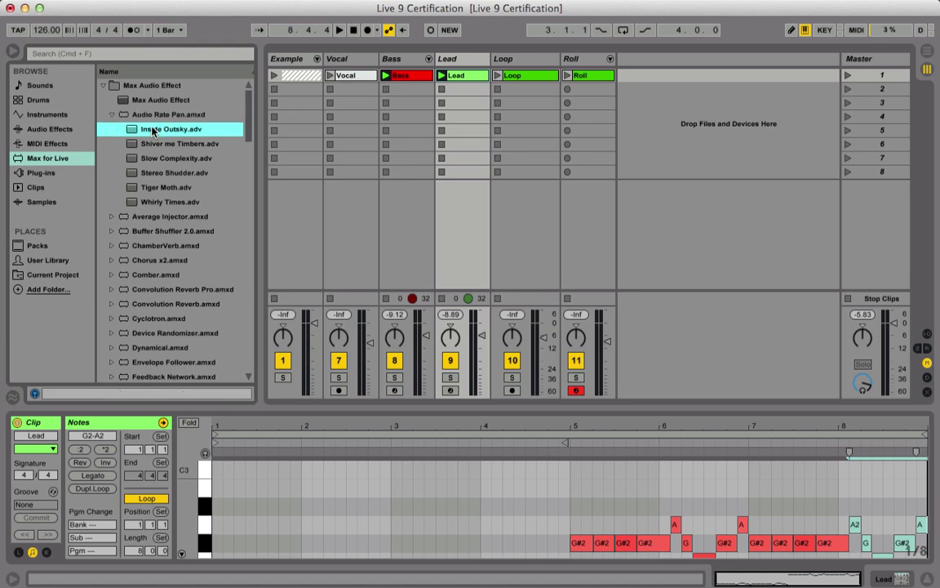
pyautogui.moveTo(152, 128); pyautogui.dragTo(464, 57)
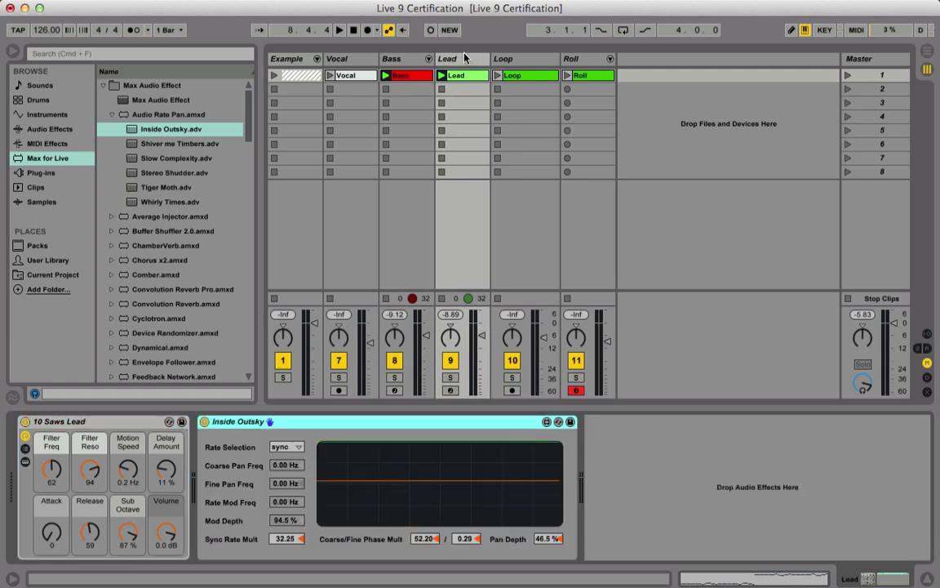
# - Add the Max for Live LFO audio effect after Inside Outsky and map it to 10 Saws Lead's Filter Freq
pyautogui.click(113, 114)
pyautogui.scroll(-5, 112, 163)
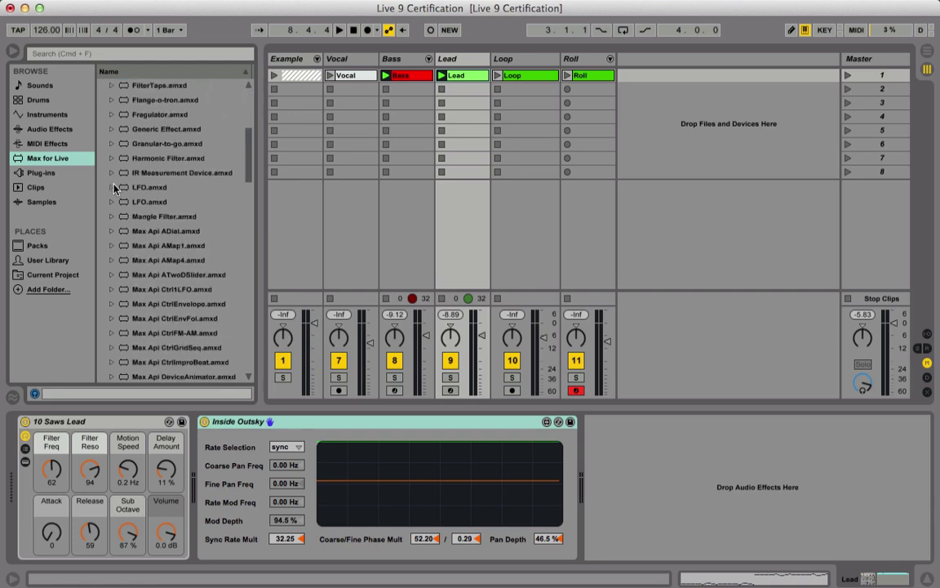
pyautogui.moveTo(137, 190); pyautogui.dragTo(630, 484)
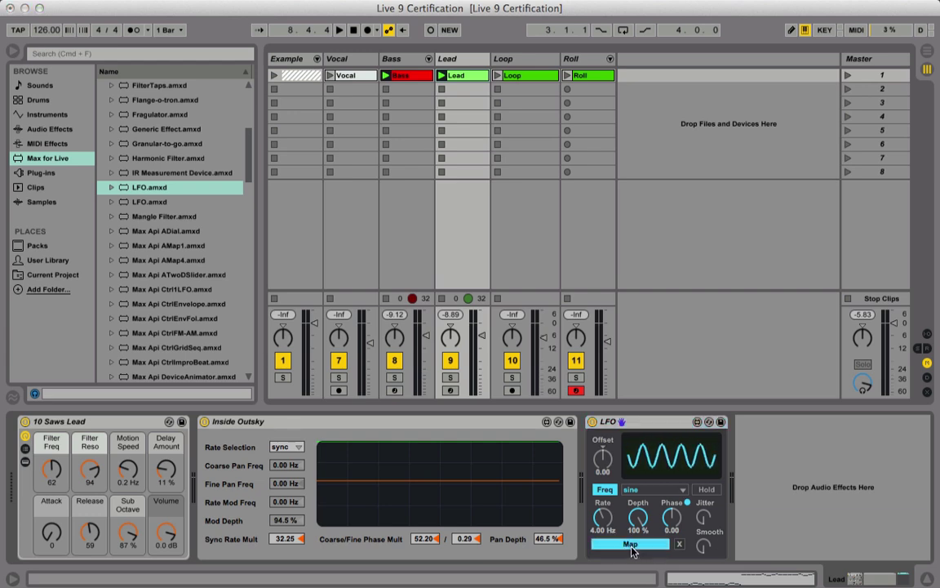
pyautogui.click(52, 470)
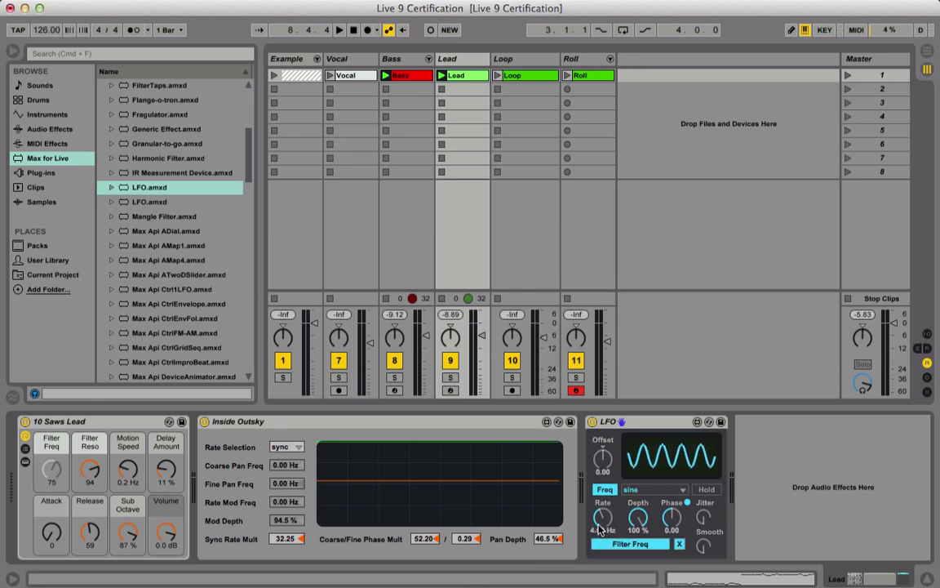
# - Set the LFO to a free-running rate of 0.90 Hz and, during playback, reduce its depth to 26.2 %
pyautogui.moveTo(599, 514); pyautogui.dragTo(600, 519)
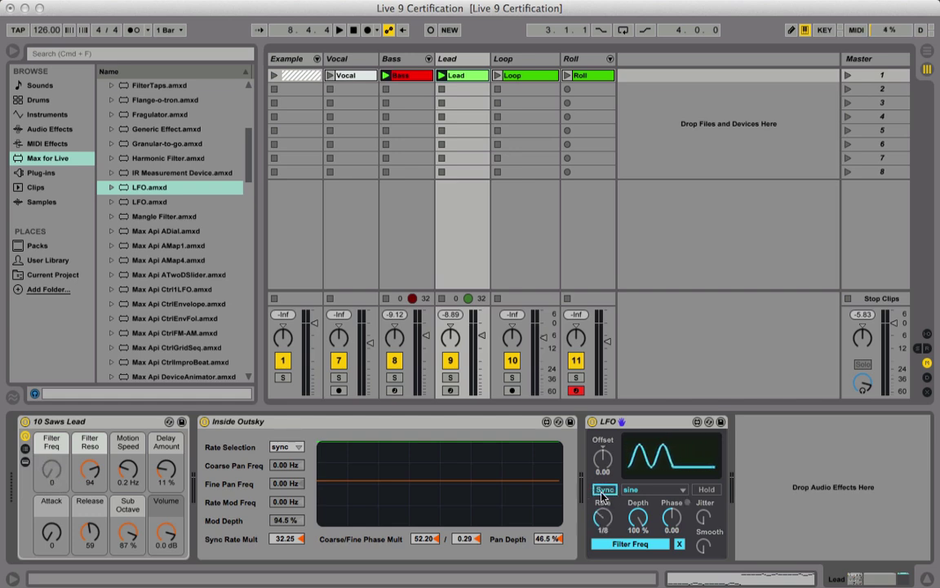
pyautogui.moveTo(602, 516); pyautogui.dragTo(603, 539)
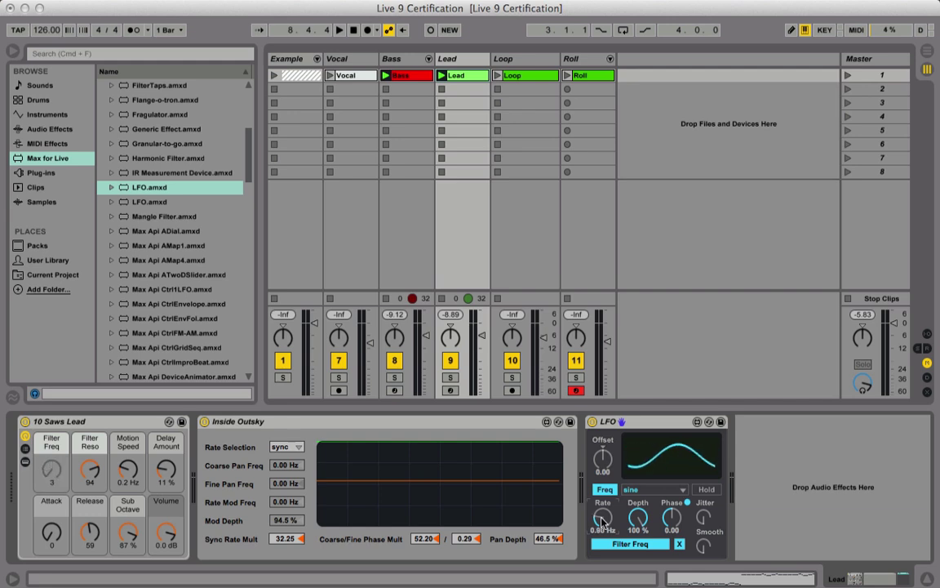
pyautogui.press('space')
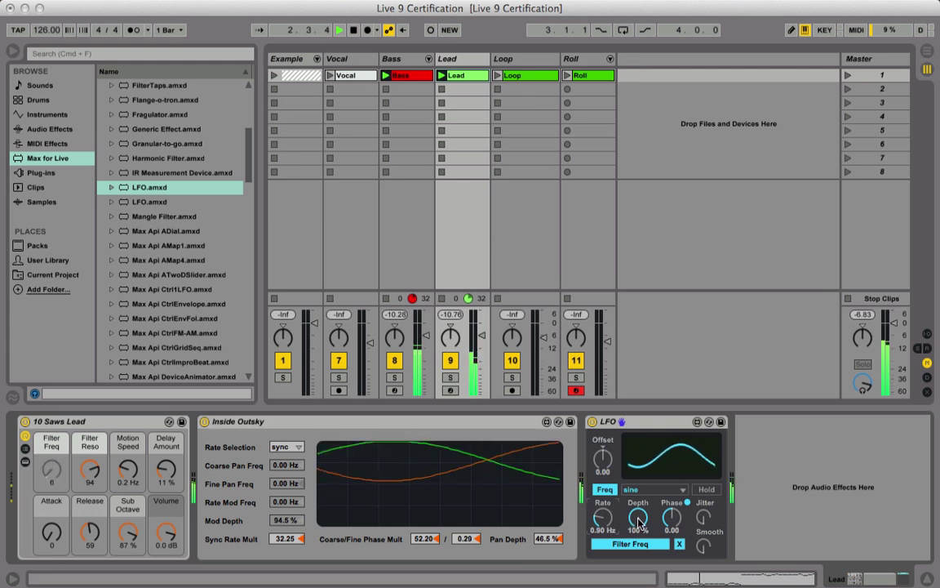
pyautogui.moveTo(639, 520); pyautogui.dragTo(639, 577)
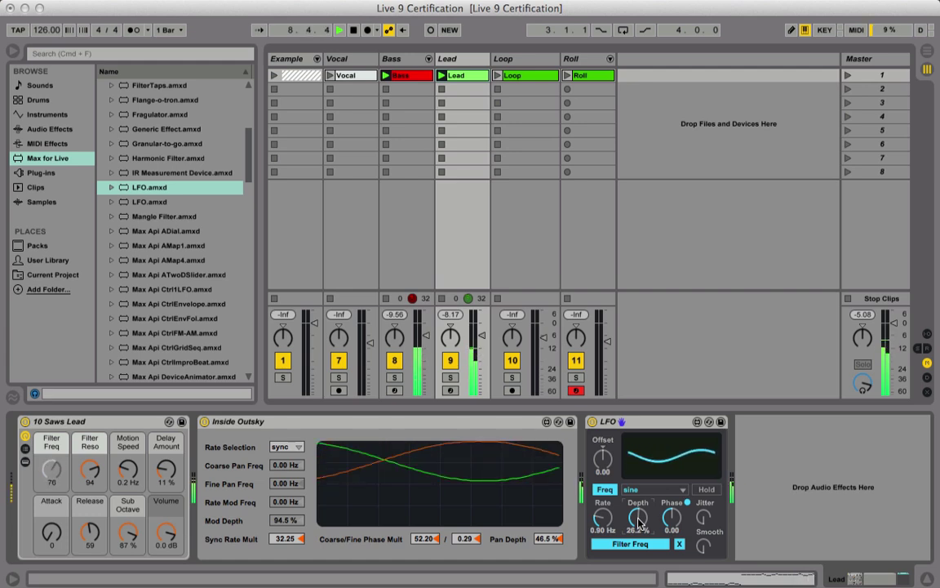
# - Stop playback, add Auto Filter to the Vocal track, and set its cutoff to 19.9 kHz and Q to 2.65
pyautogui.press('space')
pyautogui.click(363, 76)
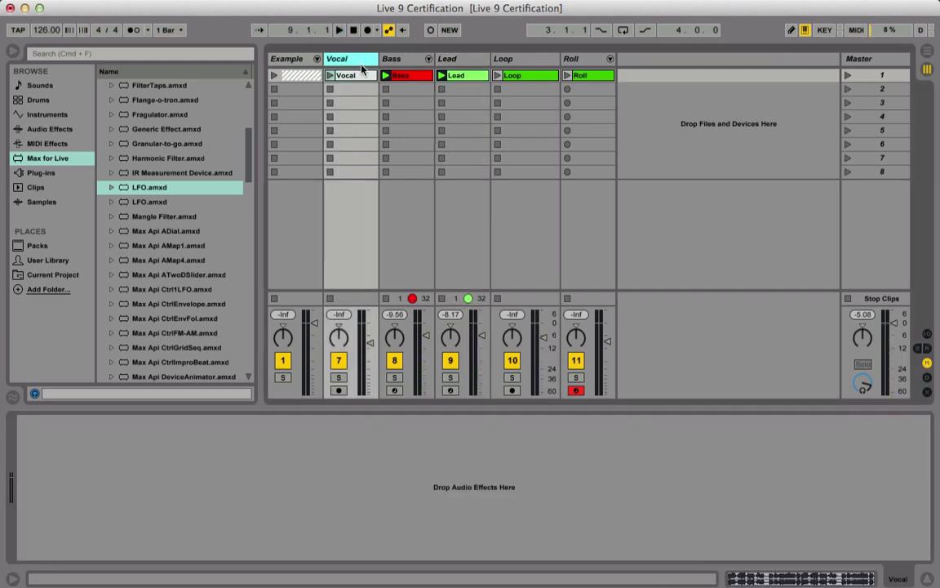
pyautogui.click(363, 75)
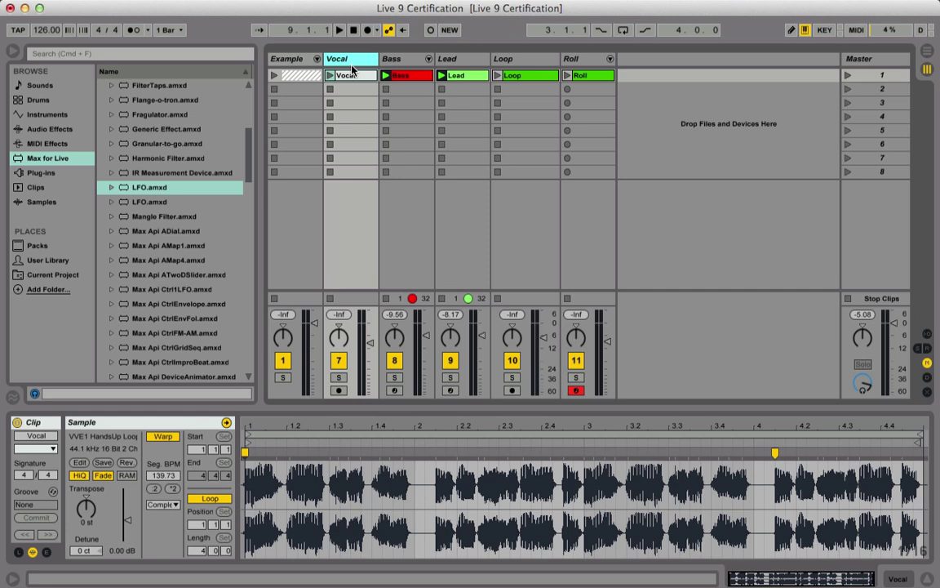
pyautogui.click(45, 115)
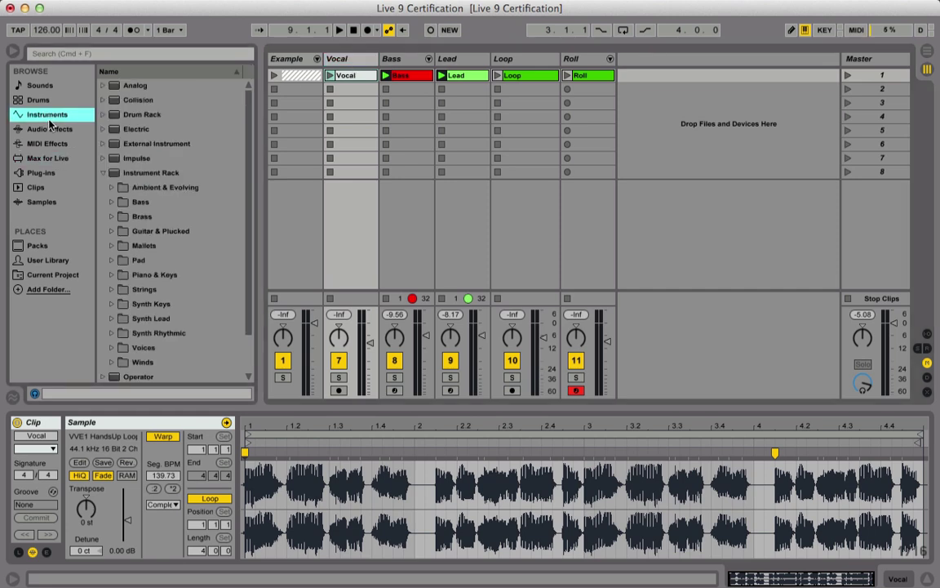
pyautogui.click(47, 130)
pyautogui.moveTo(129, 119); pyautogui.dragTo(347, 72)
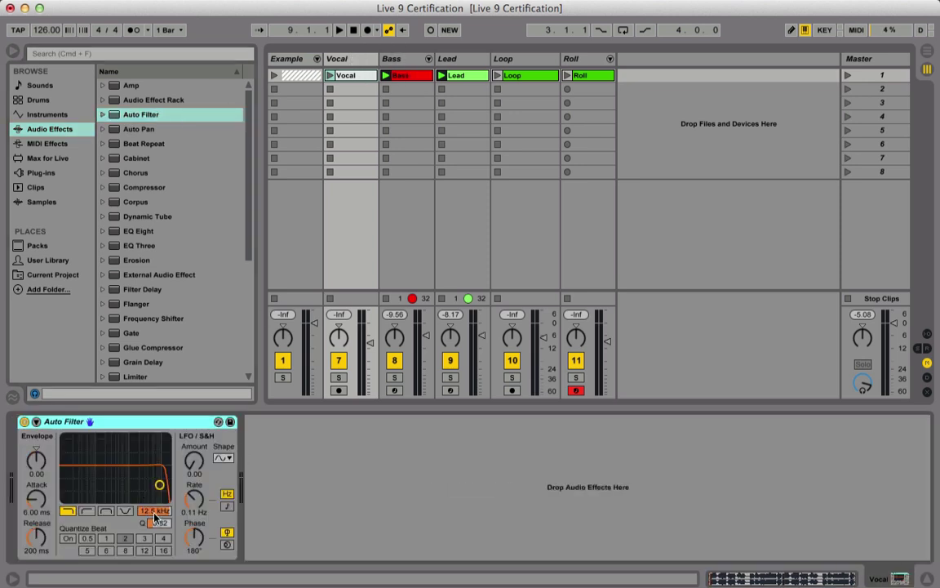
pyautogui.moveTo(154, 516); pyautogui.dragTo(163, 441)
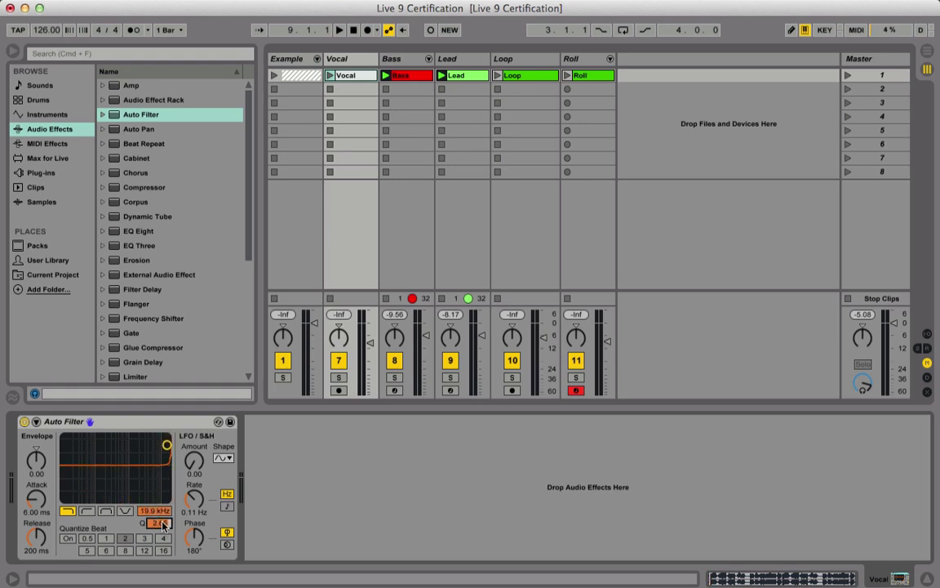
pyautogui.moveTo(152, 515)
pyautogui.mouseDown()
pyautogui.moveTo(153, 555)
pyautogui.moveTo(153, 510)
pyautogui.mouseUp()
# - Arm the Vocal track and record sweeps of the Auto Filter frequency as automation into the playing Vocal clip
pyautogui.click(338, 75)
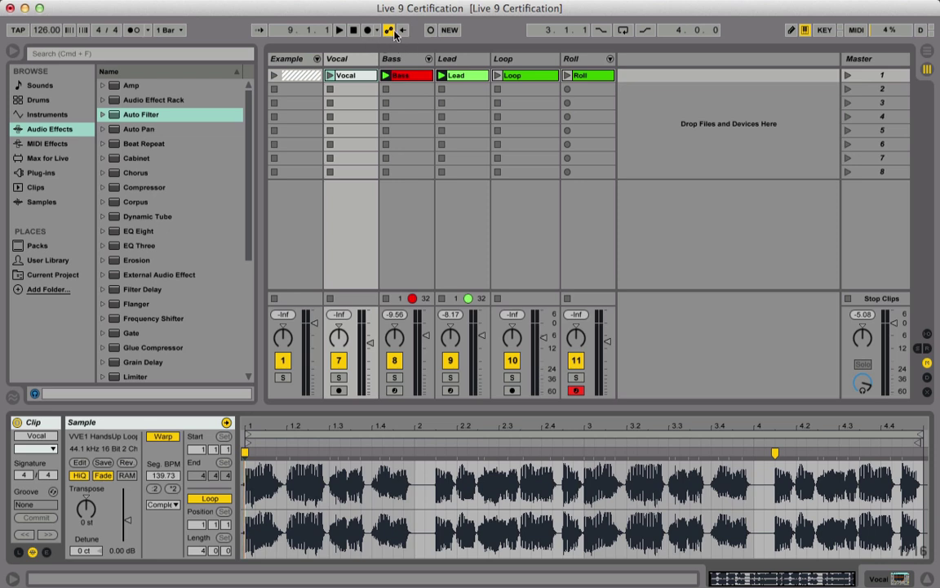
pyautogui.click(338, 390)
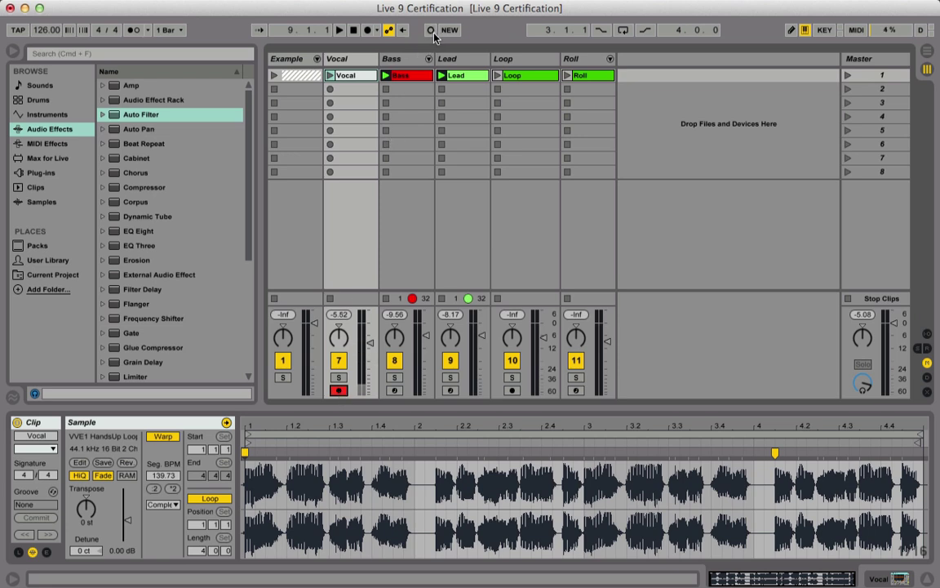
pyautogui.click(847, 298)
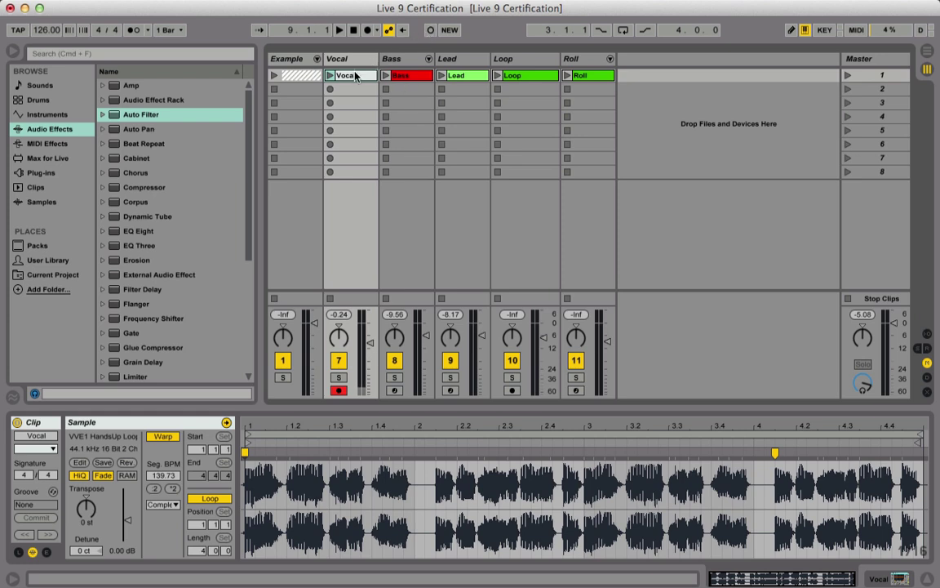
pyautogui.click(430, 31)
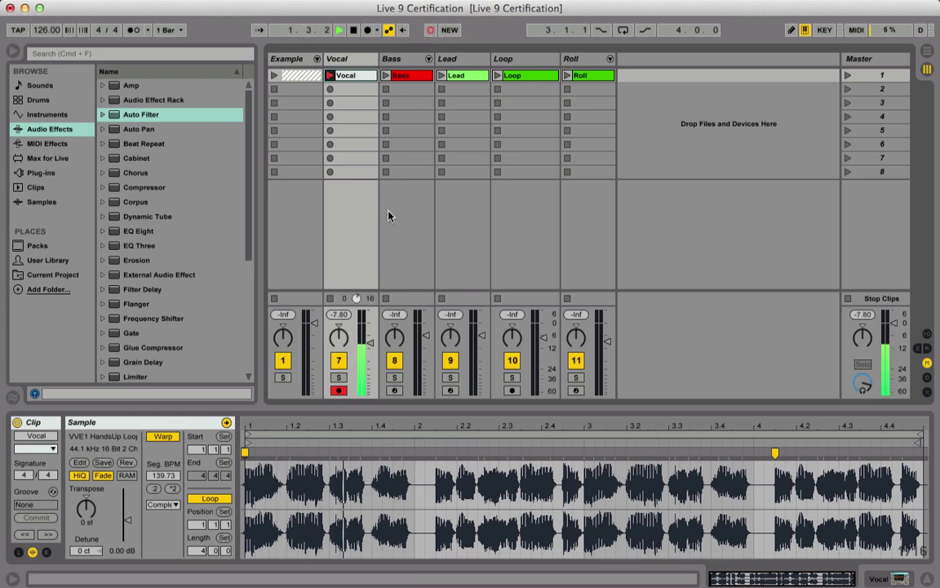
pyautogui.click(356, 65)
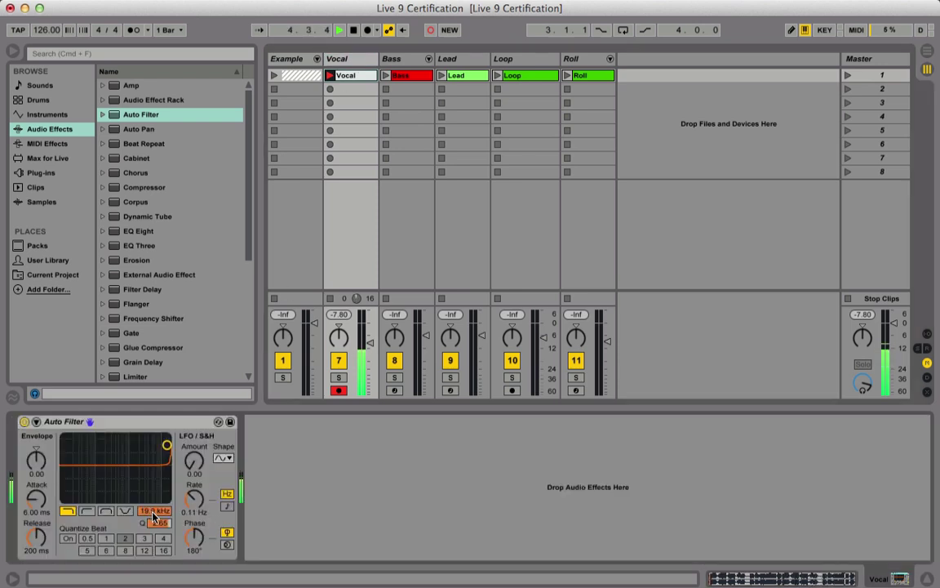
pyautogui.moveTo(153, 515)
pyautogui.mouseDown()
pyautogui.moveTo(153, 564)
pyautogui.moveTo(153, 514)
pyautogui.mouseUp()
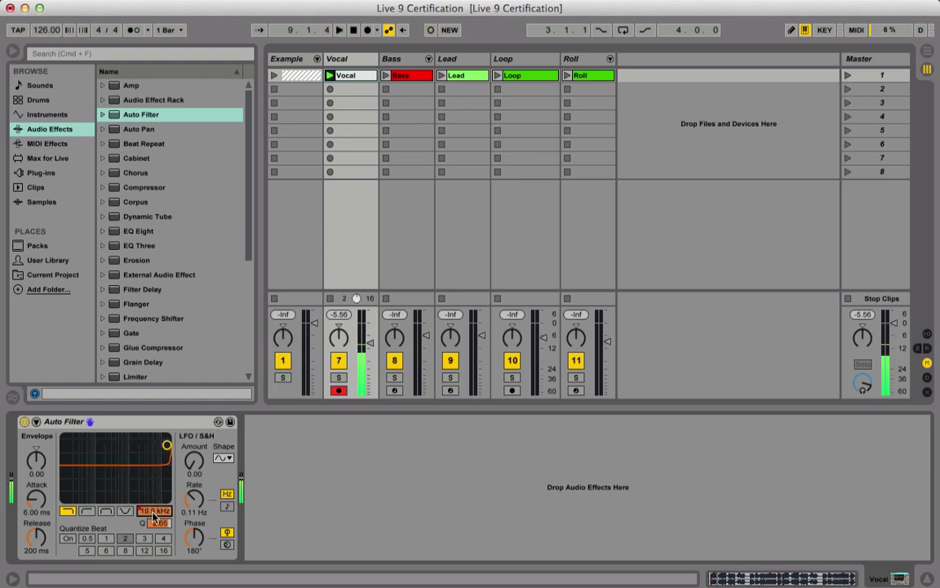
# - Simplify the Vocal clip's filter frequency envelope to a flat bar 3 and a straight-sided dip to about 242 Hz in bar 4
pyautogui.click(347, 75)
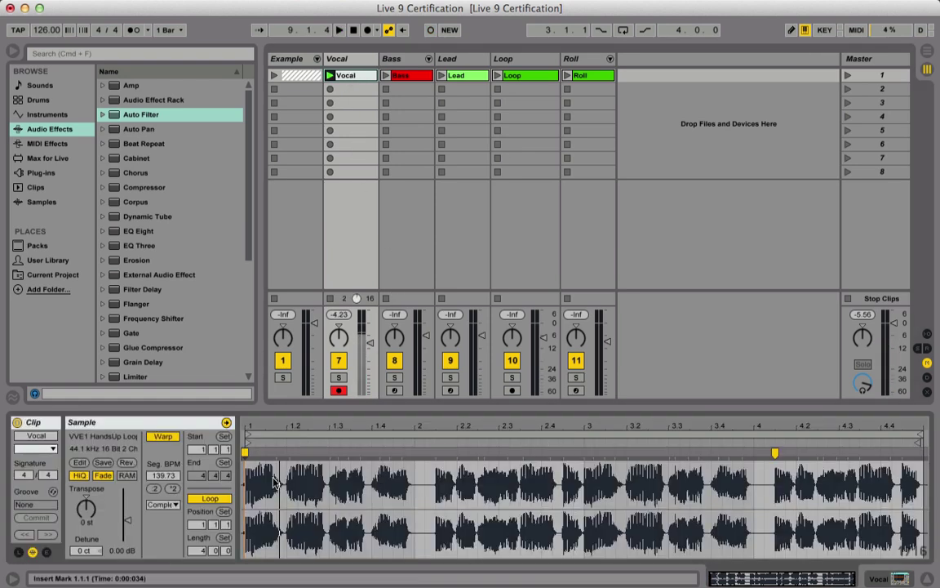
pyautogui.click(46, 552)
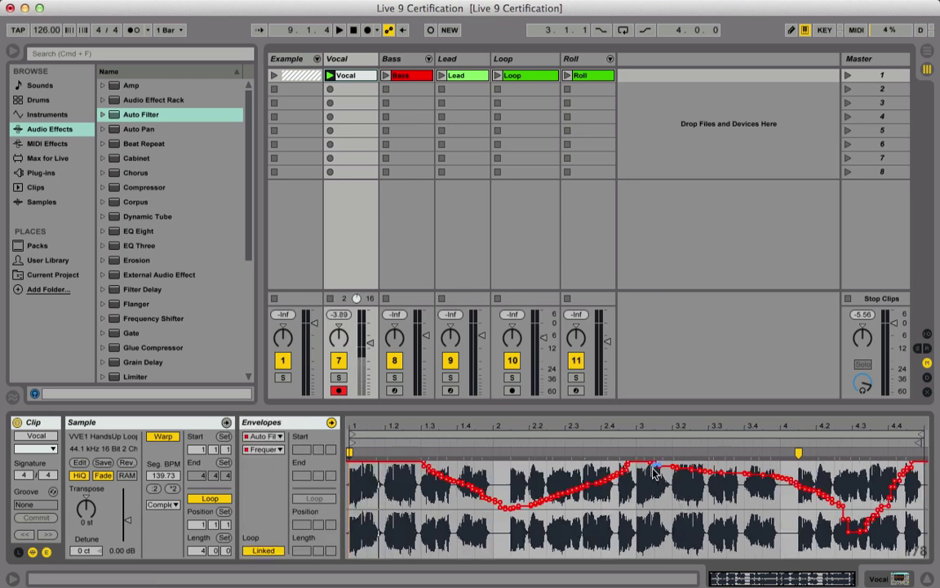
pyautogui.moveTo(657, 465)
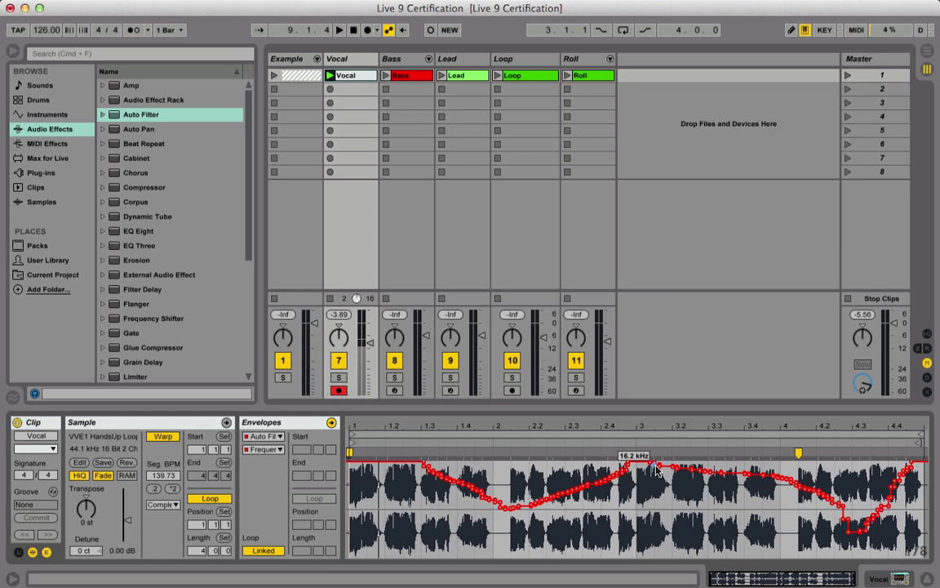
pyautogui.moveTo(656, 466)
pyautogui.mouseDown()
pyautogui.moveTo(802, 462)
pyautogui.moveTo(799, 487)
pyautogui.mouseUp()
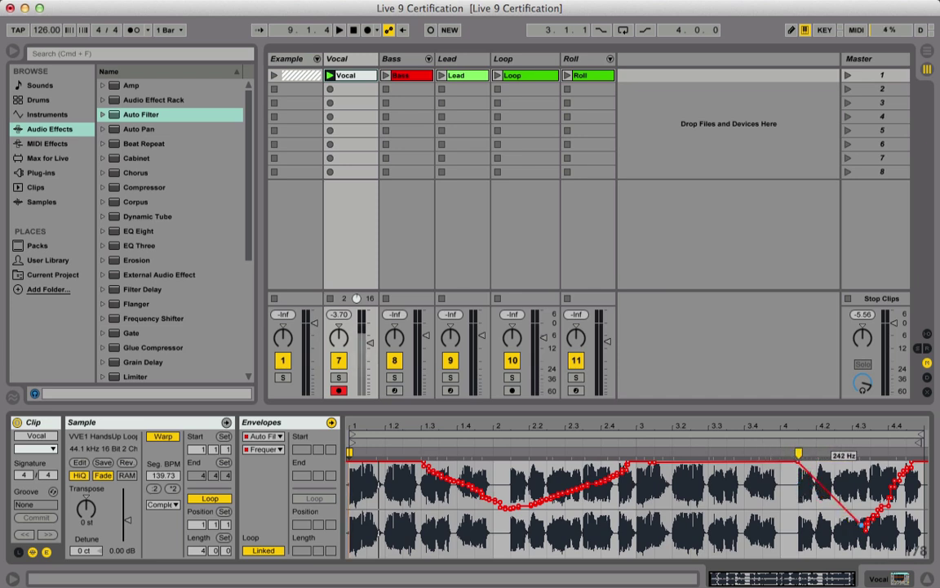
pyautogui.moveTo(865, 527); pyautogui.dragTo(923, 462)
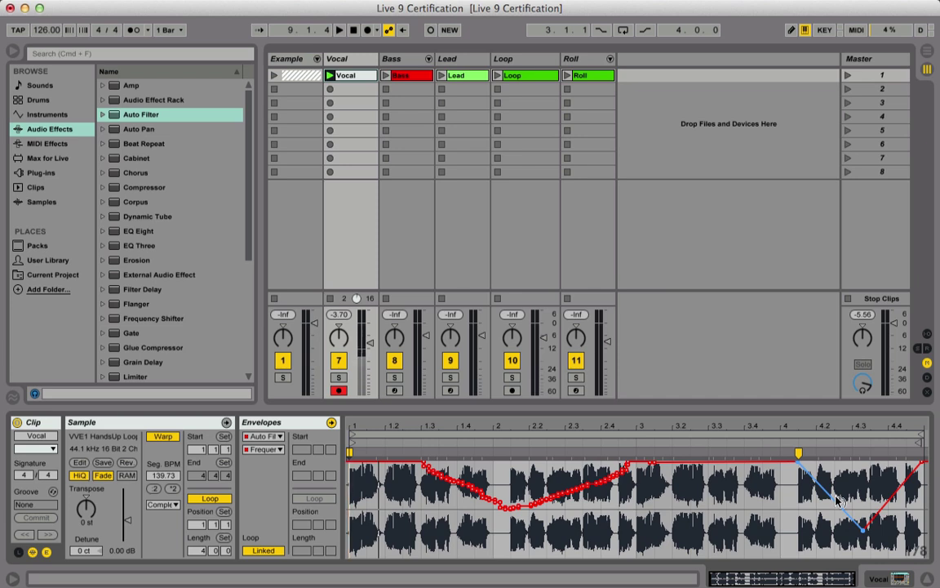
# - Bend both sides of the bar 4 envelope dip downward into curves and play back the Vocal clip
pyautogui.moveTo(839, 500)
pyautogui.mouseDown()
pyautogui.moveTo(839, 475)
pyautogui.moveTo(839, 516)
pyautogui.mouseUp()
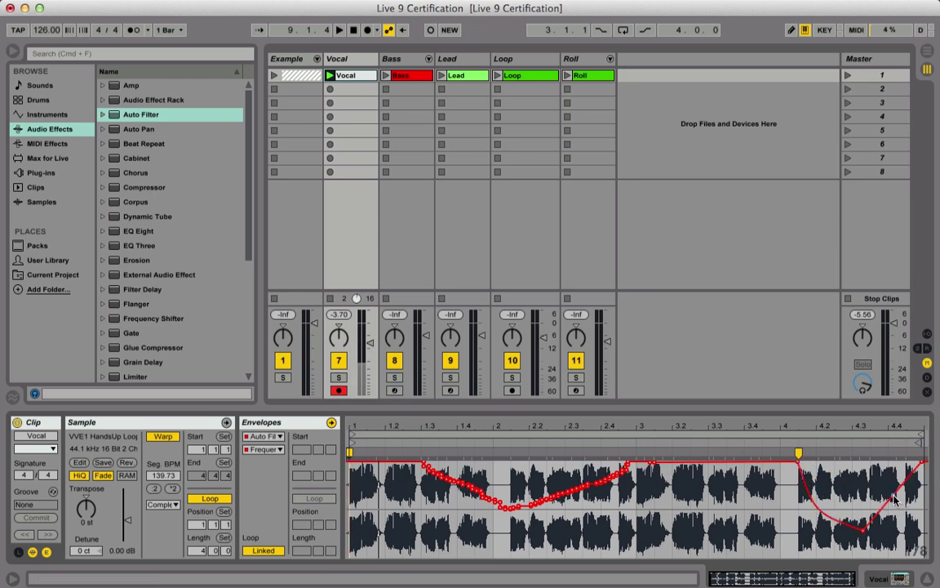
pyautogui.moveTo(894, 497)
pyautogui.mouseDown()
pyautogui.moveTo(893, 524)
pyautogui.moveTo(894, 501)
pyautogui.moveTo(893, 513)
pyautogui.mouseUp()
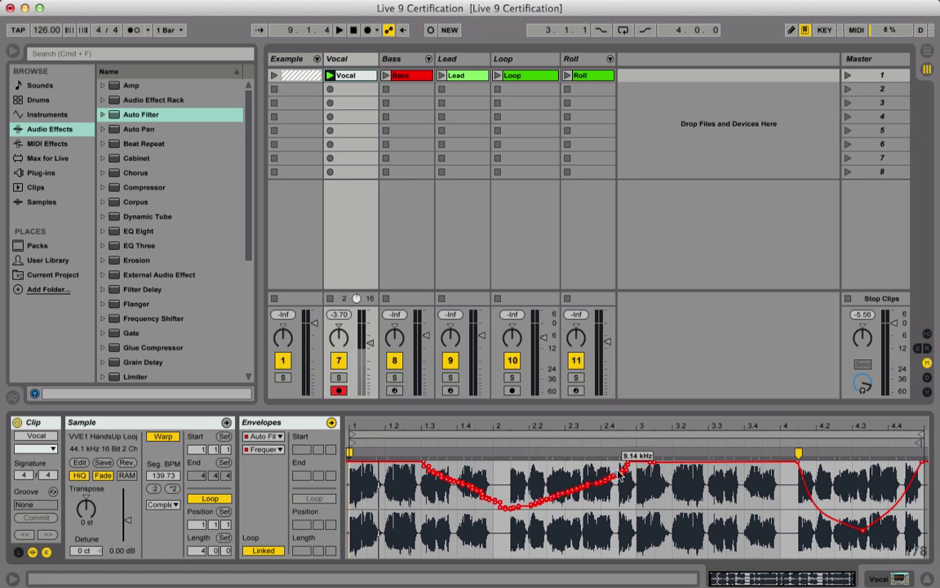
pyautogui.press('space')
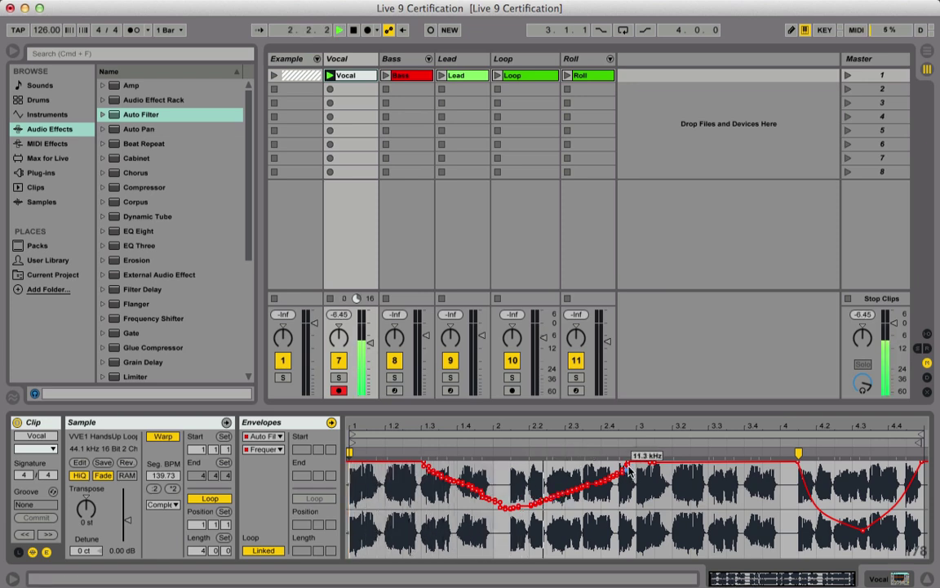
pyautogui.press('space')
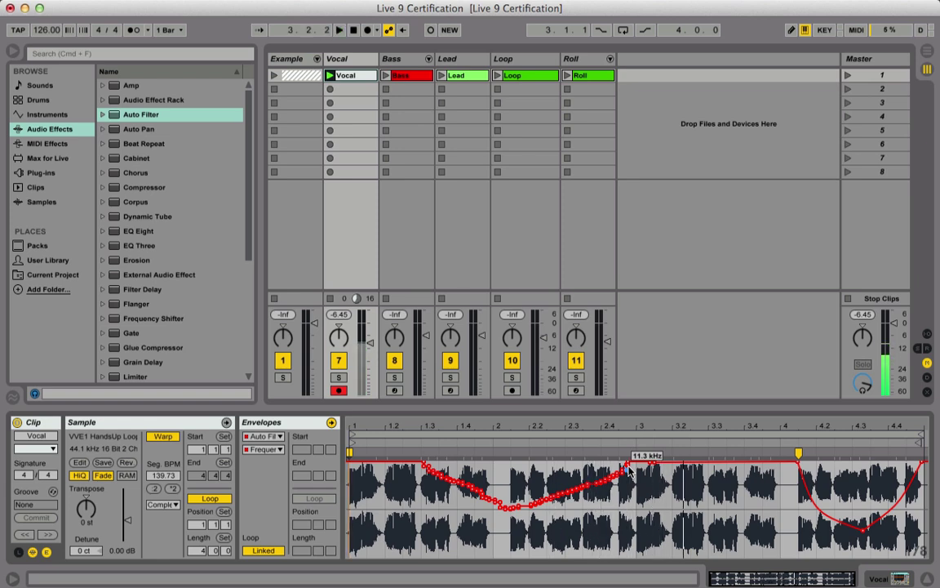
# - Move the Vocal, Bass, Lead, Loop and Roll clips together from scene 1 to scene 2
pyautogui.click(594, 90)
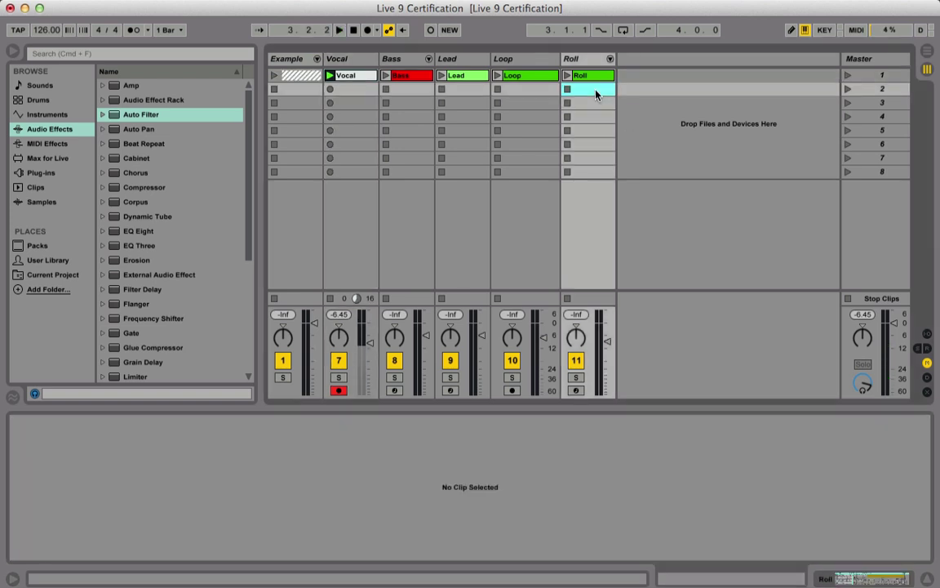
pyautogui.moveTo(595, 94); pyautogui.dragTo(358, 77)
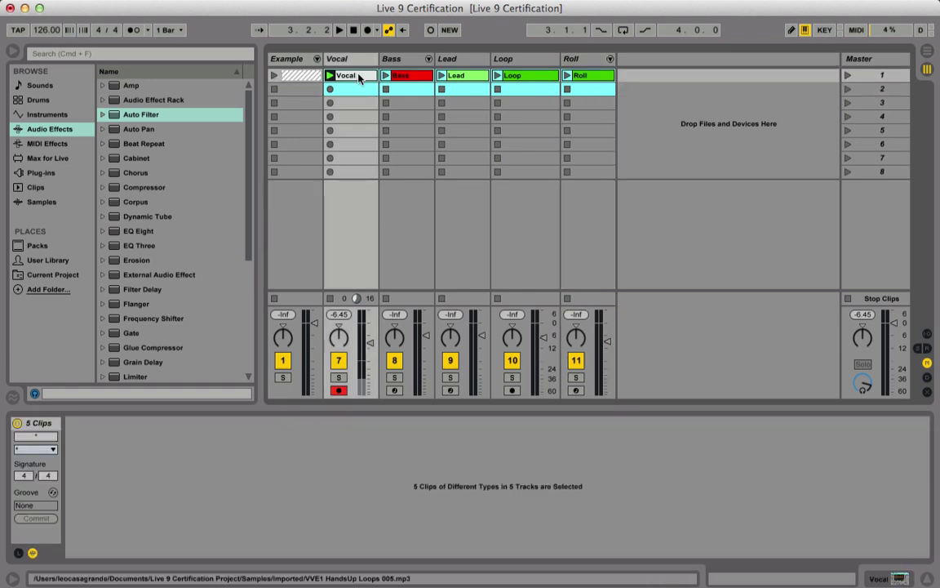
pyautogui.click(358, 76)
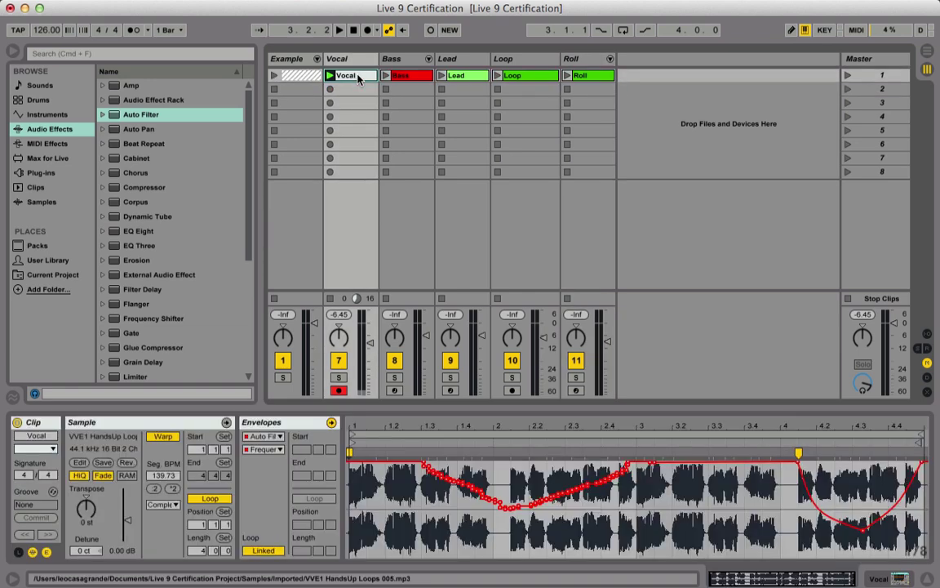
pyautogui.moveTo(357, 76)
pyautogui.mouseDown()
pyautogui.moveTo(359, 89)
pyautogui.moveTo(357, 78)
pyautogui.mouseUp()
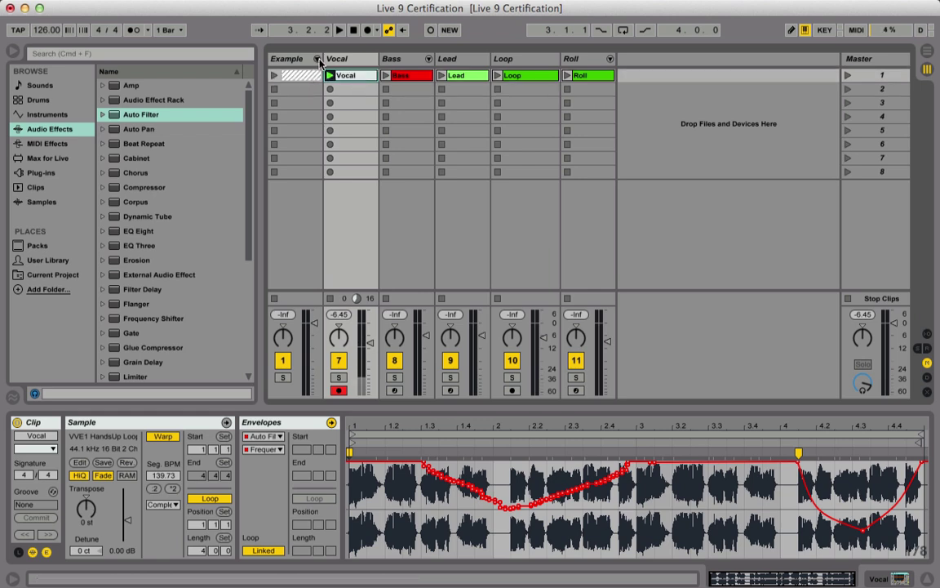
pyautogui.moveTo(581, 89); pyautogui.dragTo(353, 88)
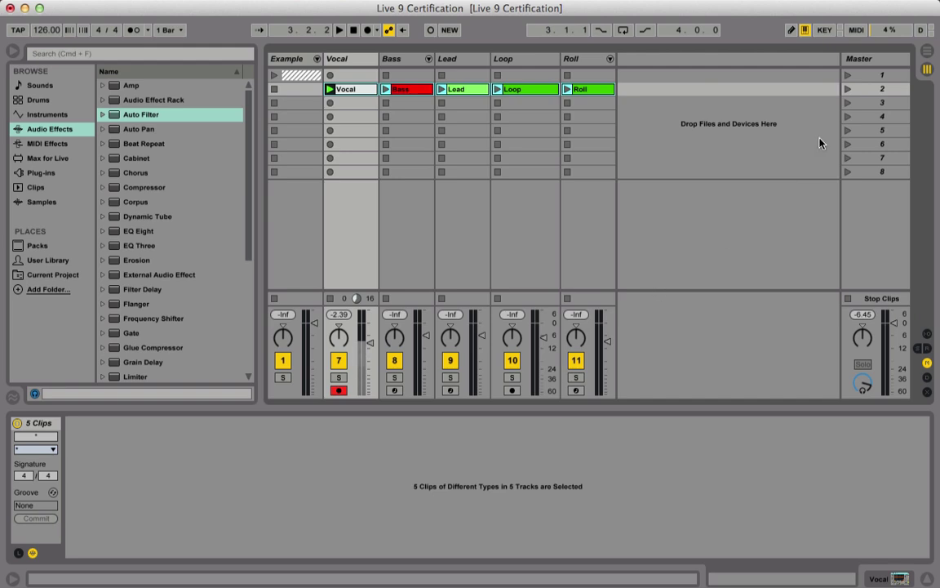
# - Launch scene 2 to hear all clips together, disarm the Vocal track and stop playback
pyautogui.click(853, 89)
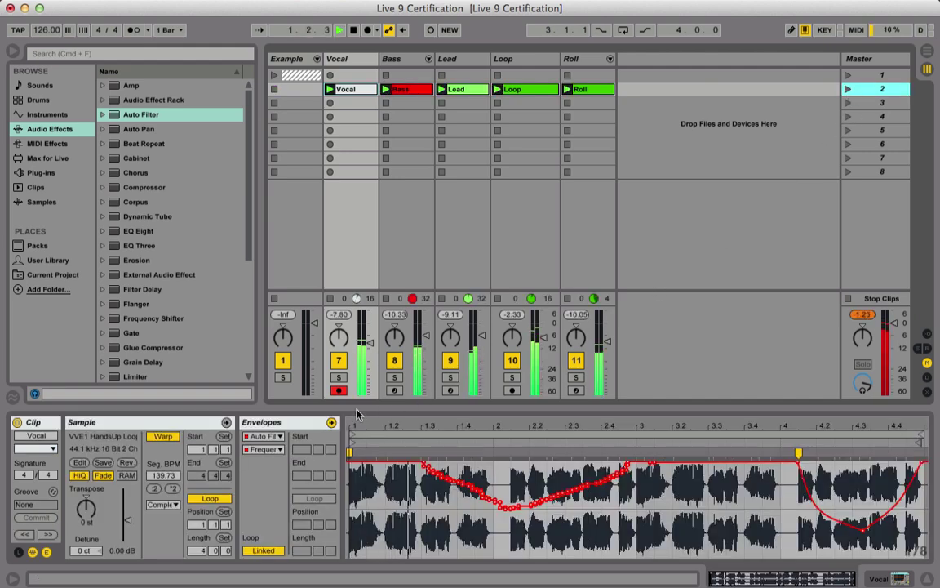
pyautogui.click(339, 391)
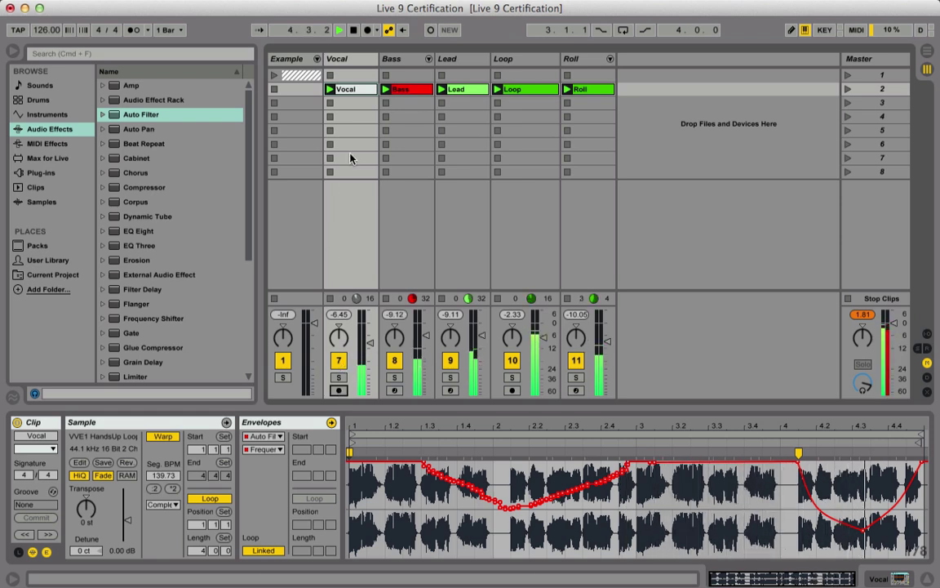
pyautogui.press('space')
# - Select the tracks from Vocal to Roll and look through the Max for Live audio effects for a suitable device
pyautogui.click(345, 66)
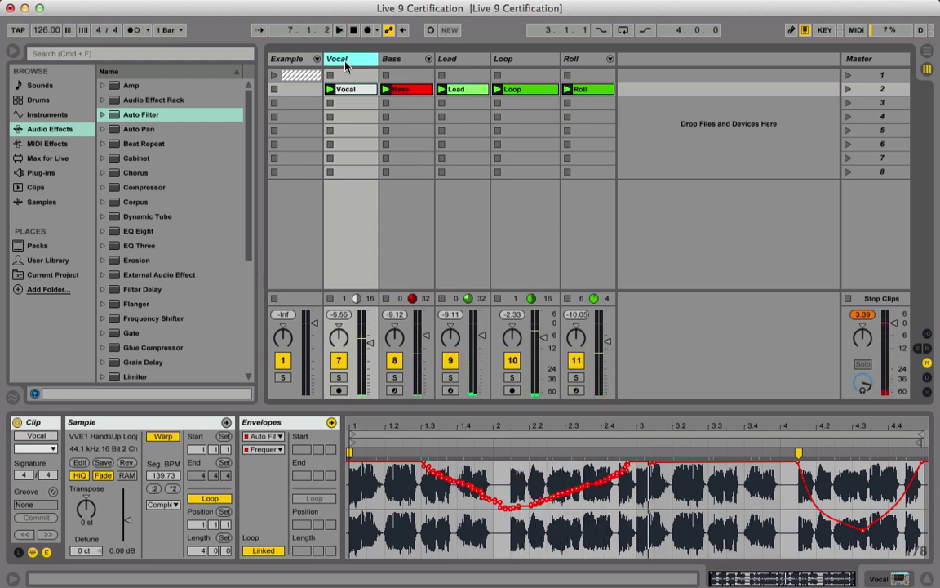
pyautogui.keyDown('shift'); pyautogui.click(586, 60); pyautogui.keyUp('shift')
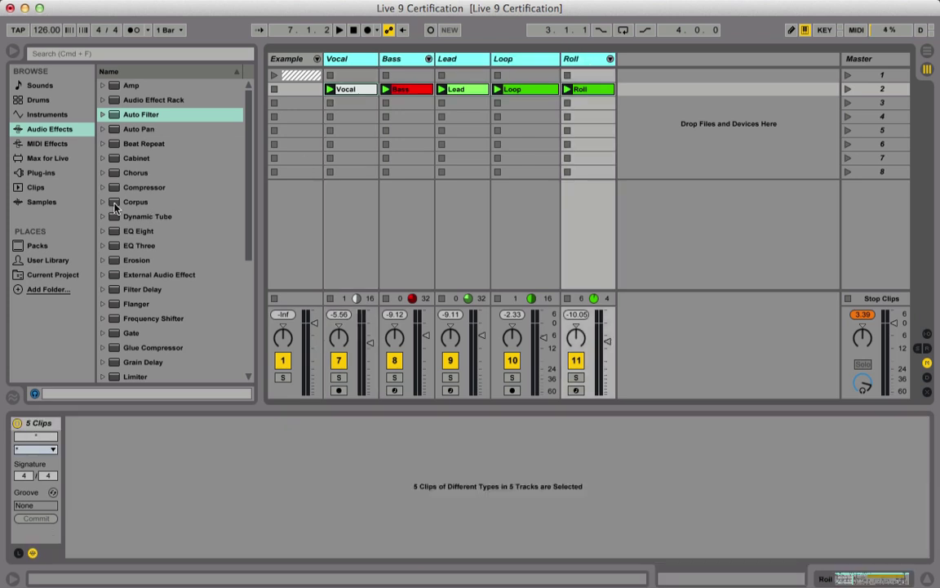
pyautogui.click(45, 144)
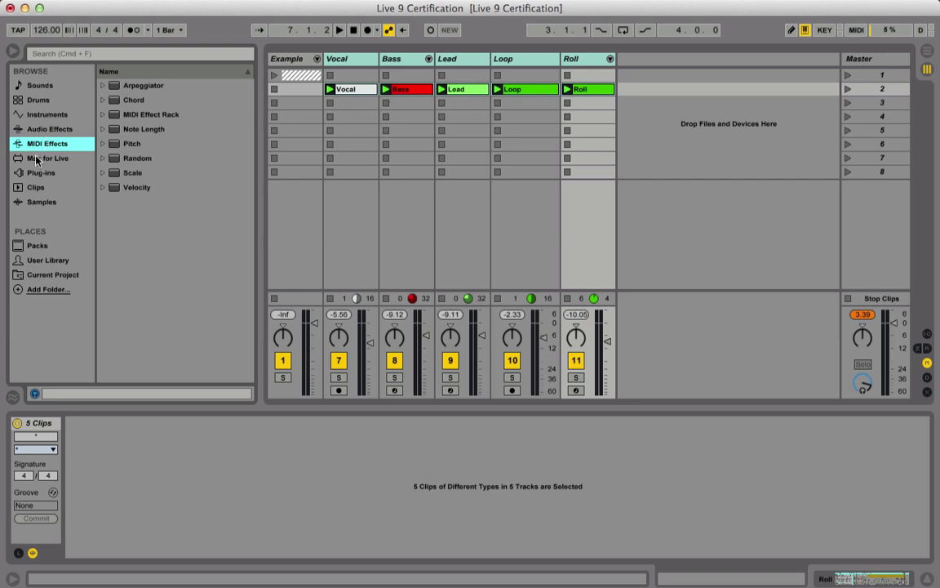
pyautogui.click(36, 158)
pyautogui.scroll(-15, 135, 155)
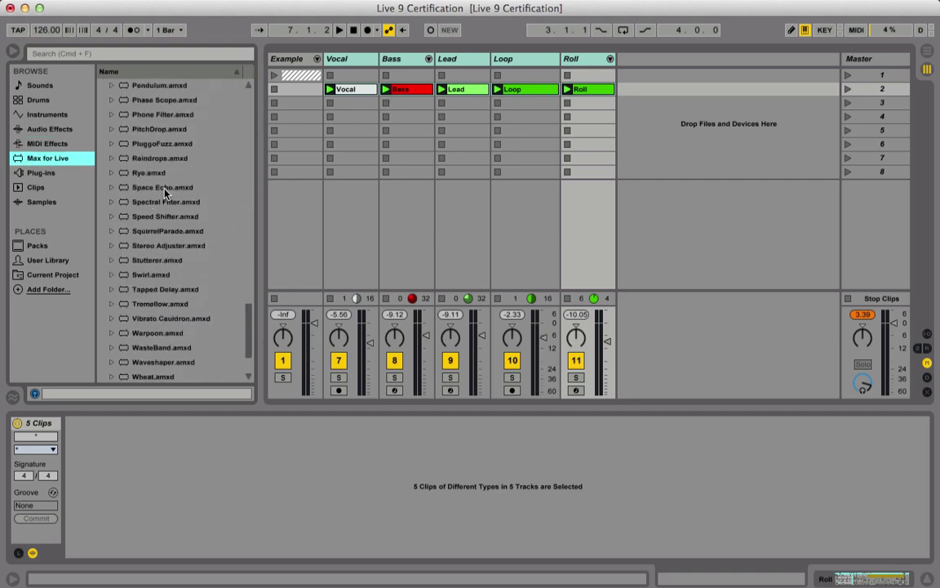
pyautogui.scroll(3, 164, 193)
pyautogui.scroll(-7, 164, 193)
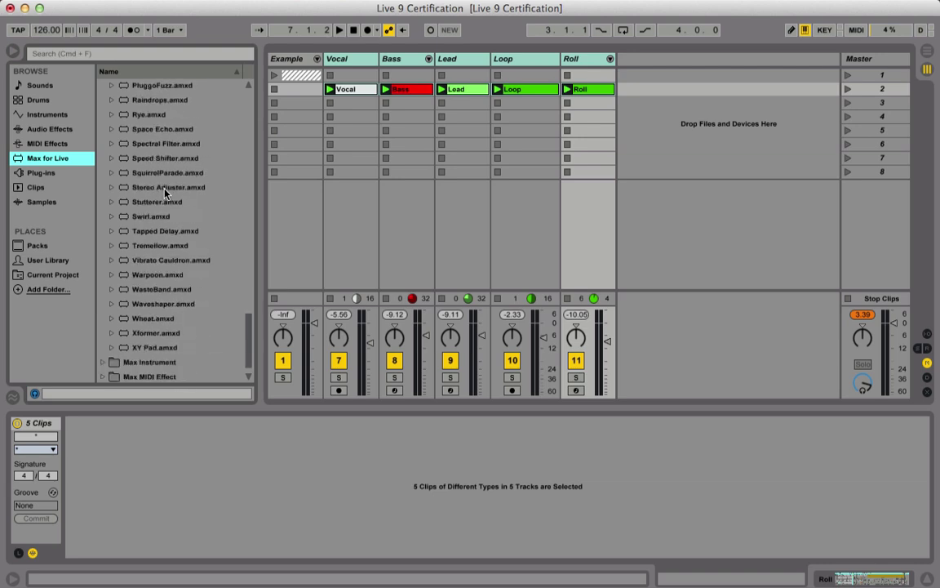
pyautogui.scroll(3, 164, 193)
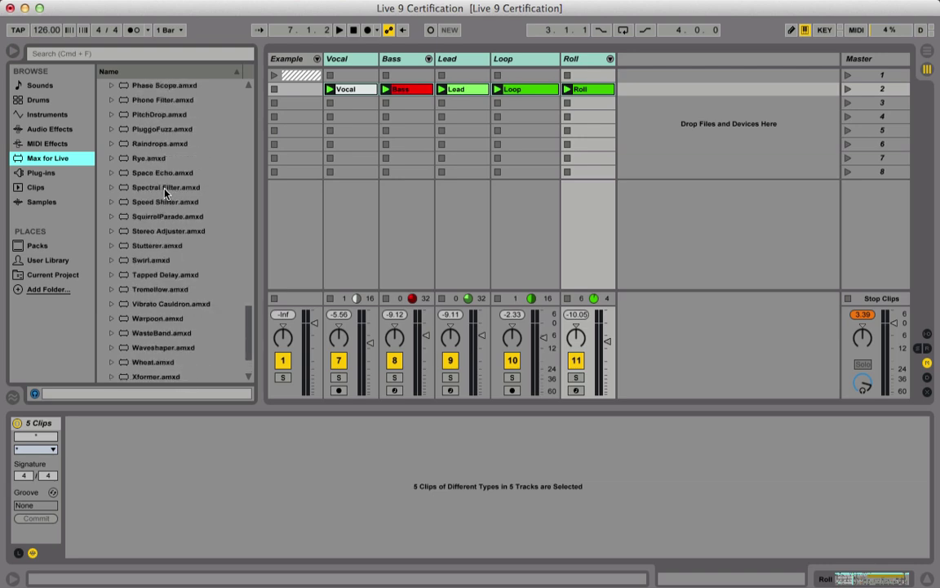
# - Group the Vocal, Bass, Lead, Loop and Roll tracks into one group track
pyautogui.click(356, 60)
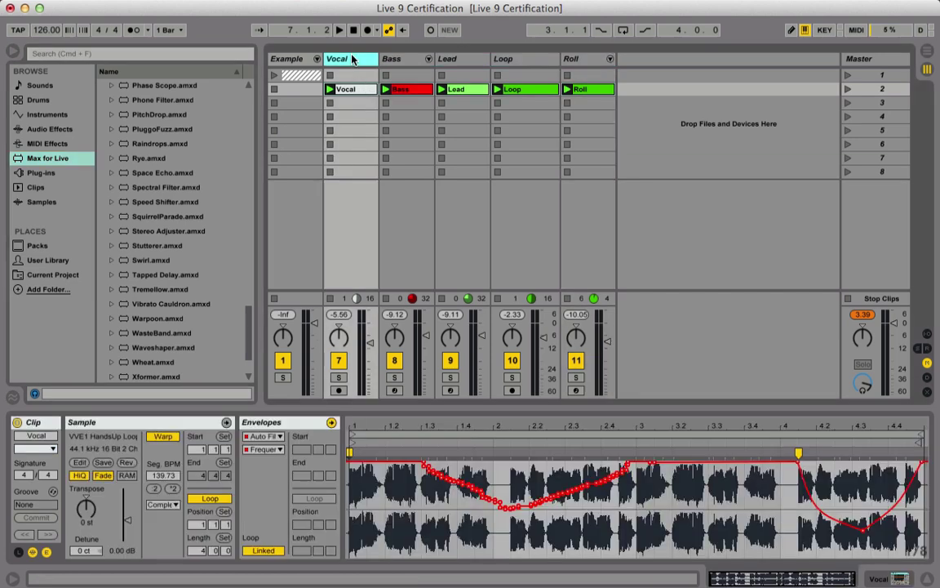
pyautogui.keyDown('shift'); pyautogui.click(572, 60); pyautogui.keyUp('shift')
pyautogui.press('super+g')
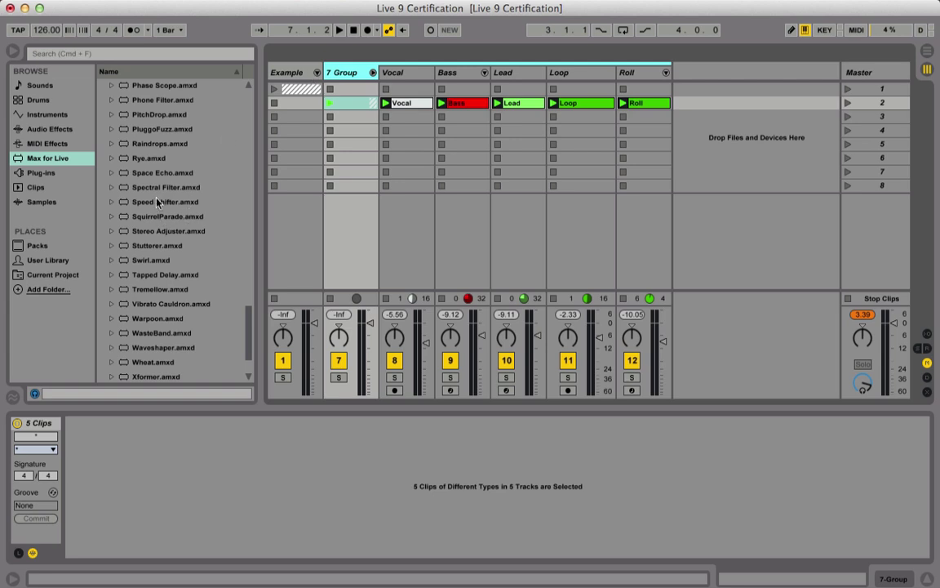
# - Add the PitchDrop effect to the new group track, fold the group and set the Drop Duration to 4
pyautogui.moveTo(154, 116); pyautogui.dragTo(348, 75)
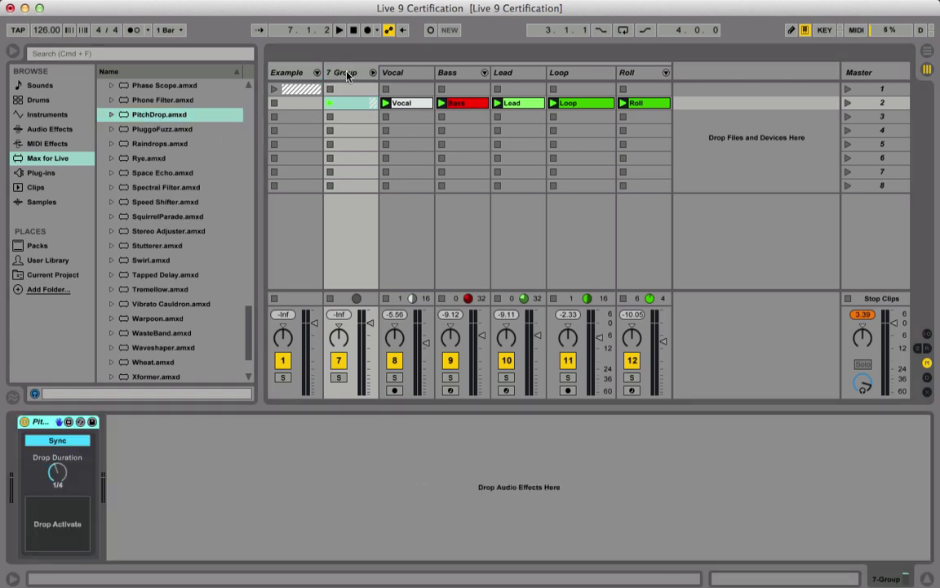
pyautogui.click(347, 73)
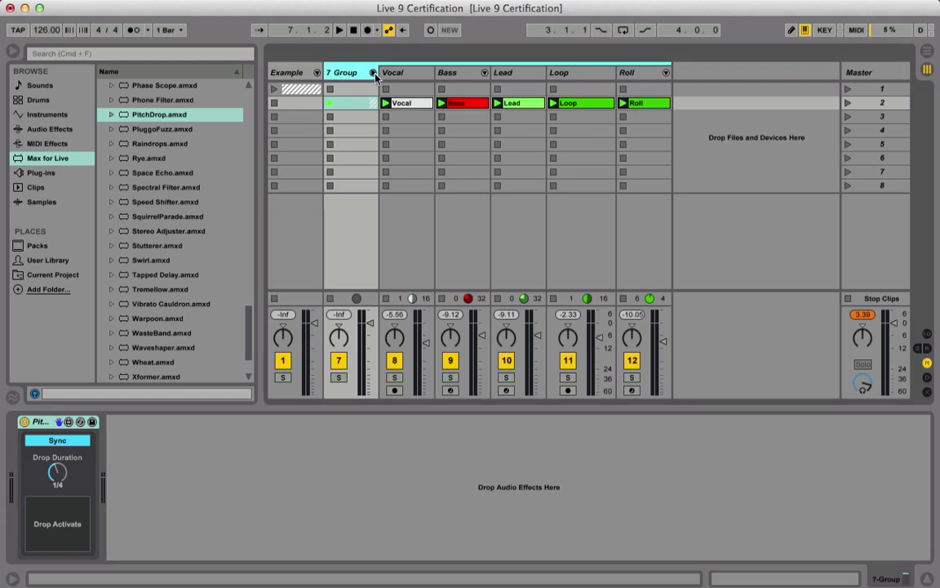
pyautogui.click(373, 73)
pyautogui.moveTo(57, 472)
pyautogui.mouseDown()
pyautogui.moveTo(57, 452)
pyautogui.moveTo(57, 462)
pyautogui.mouseUp()
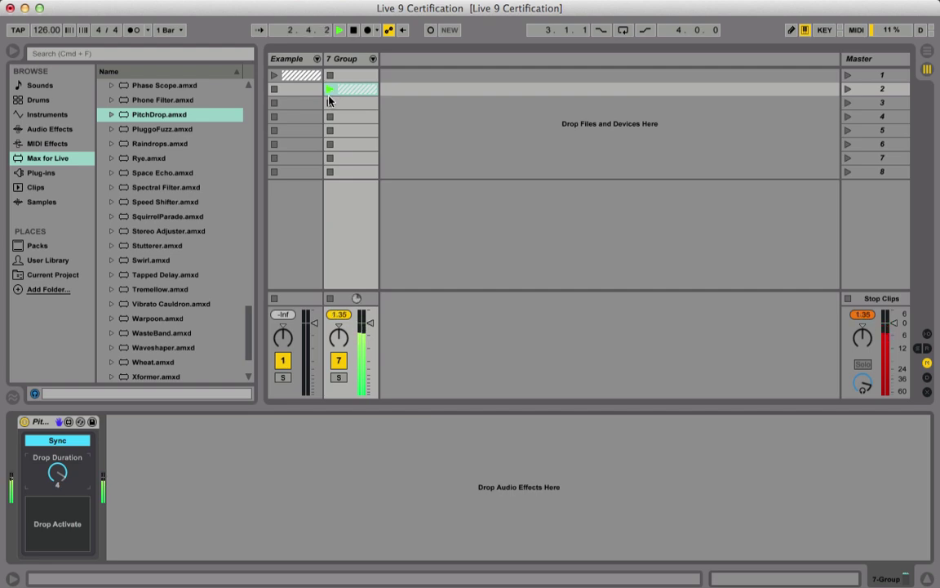
# - Activate and release the pitch drop, and compare the Example group's scene 1 clips with the new group's scene 2 clips by ear
pyautogui.click(69, 527)
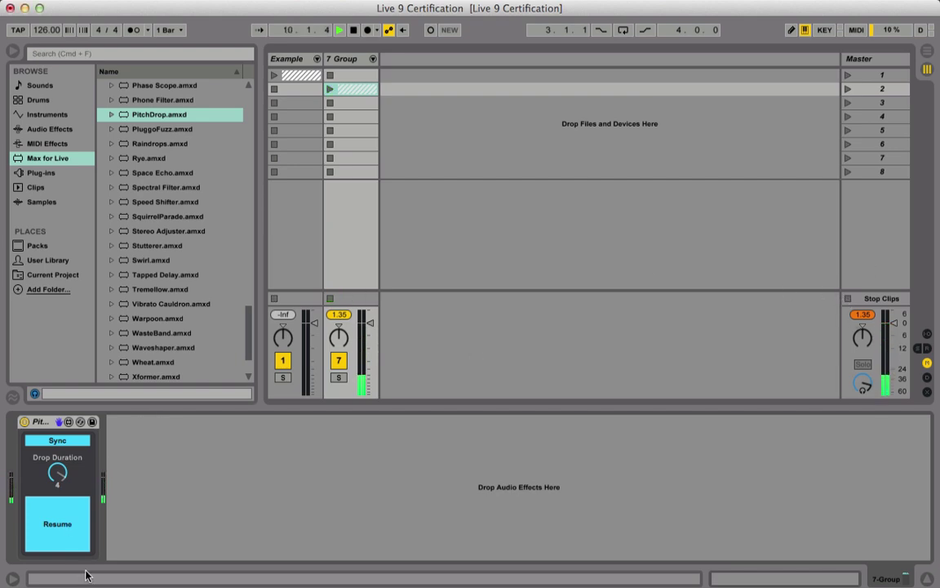
pyautogui.click(78, 522)
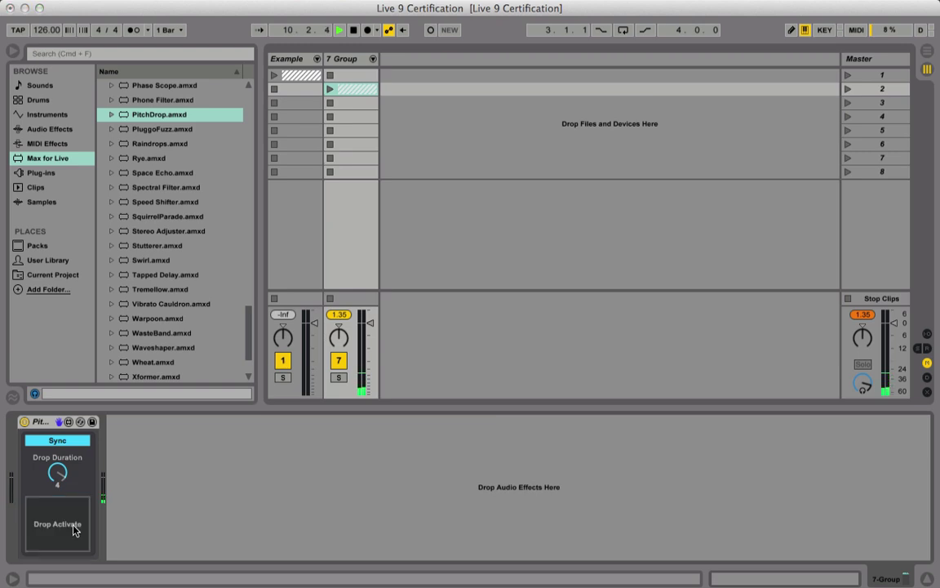
pyautogui.click(274, 75)
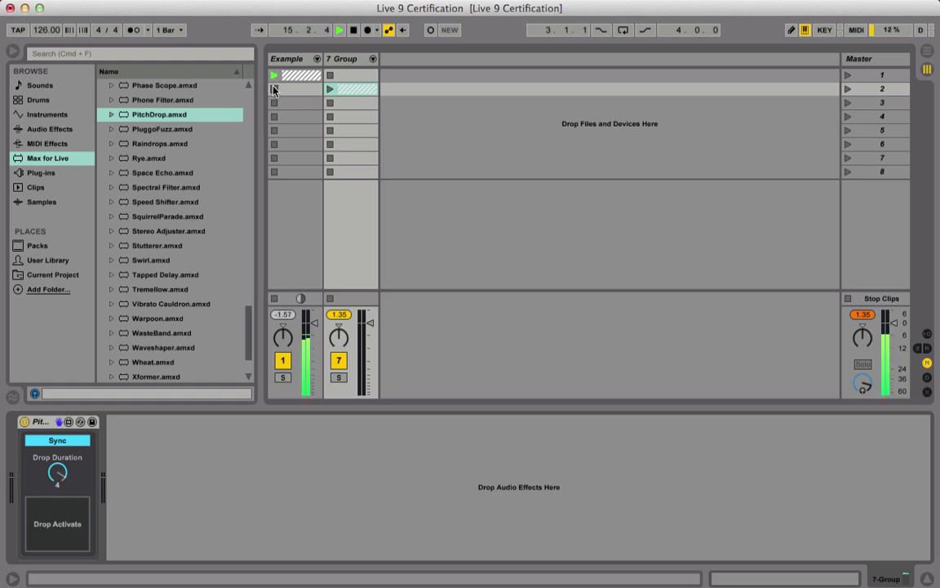
pyautogui.click(274, 90)
pyautogui.click(331, 90)
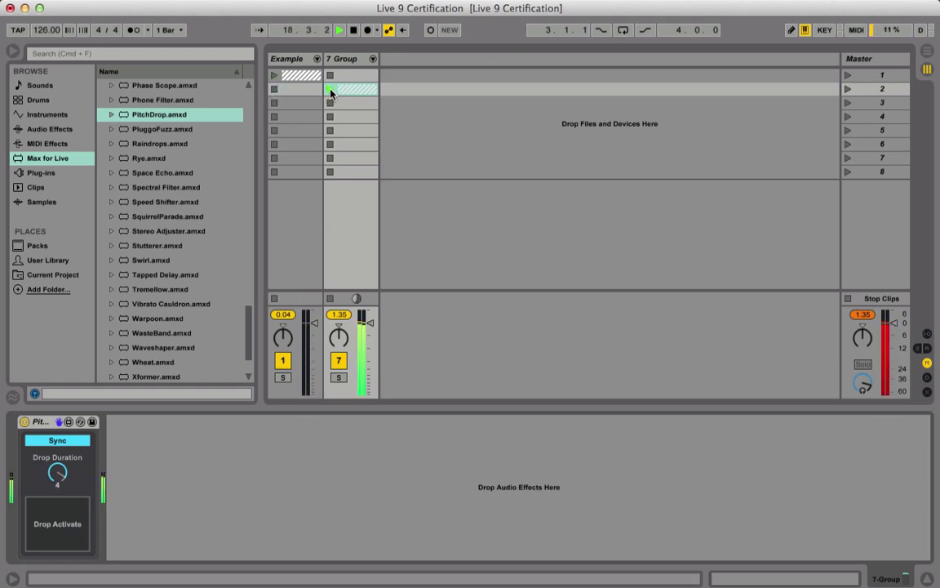
# - Stop playback, unfold the new group, and unfold the Example group to view its tracks before folding it again
pyautogui.click(373, 60)
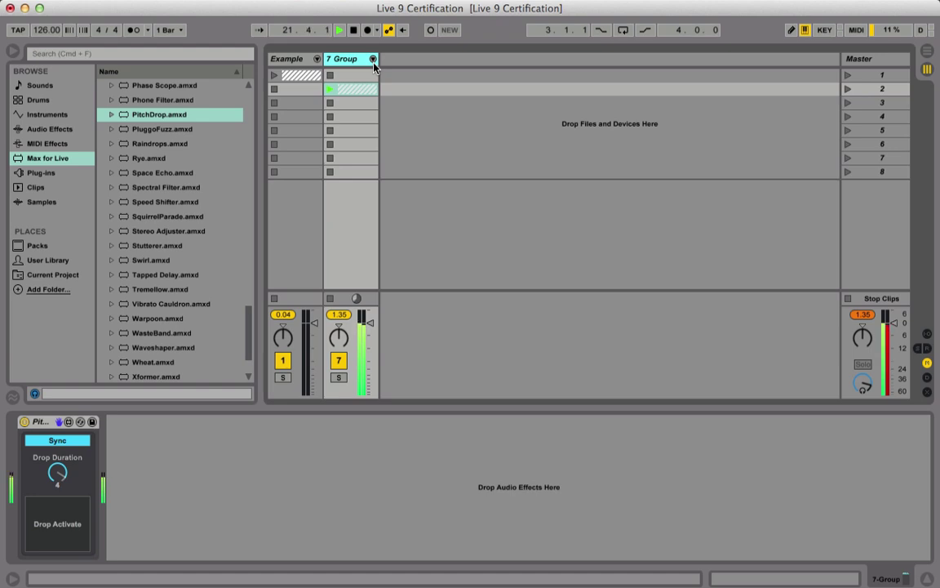
pyautogui.press('space')
pyautogui.click(373, 59)
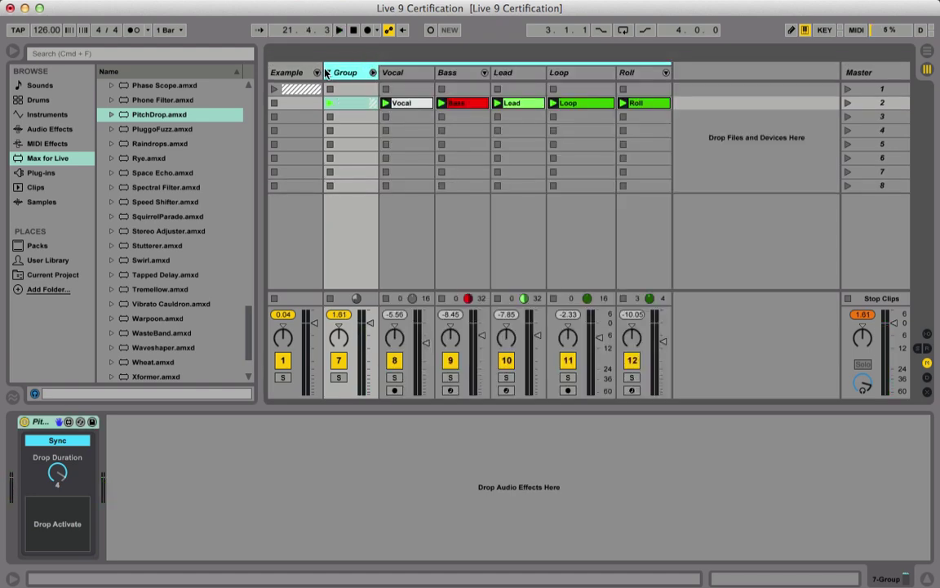
pyautogui.click(317, 73)
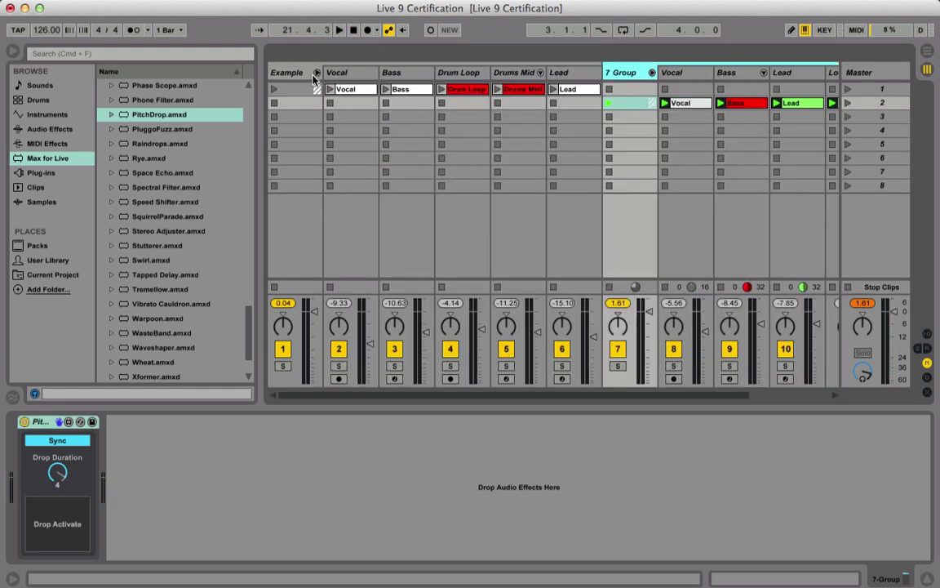
pyautogui.click(315, 74)
pyautogui.click(316, 77)
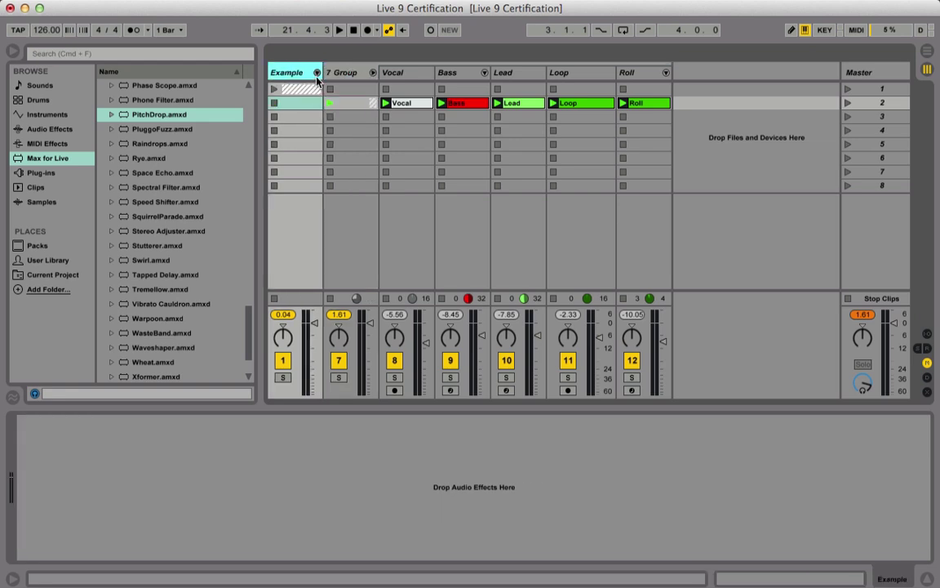